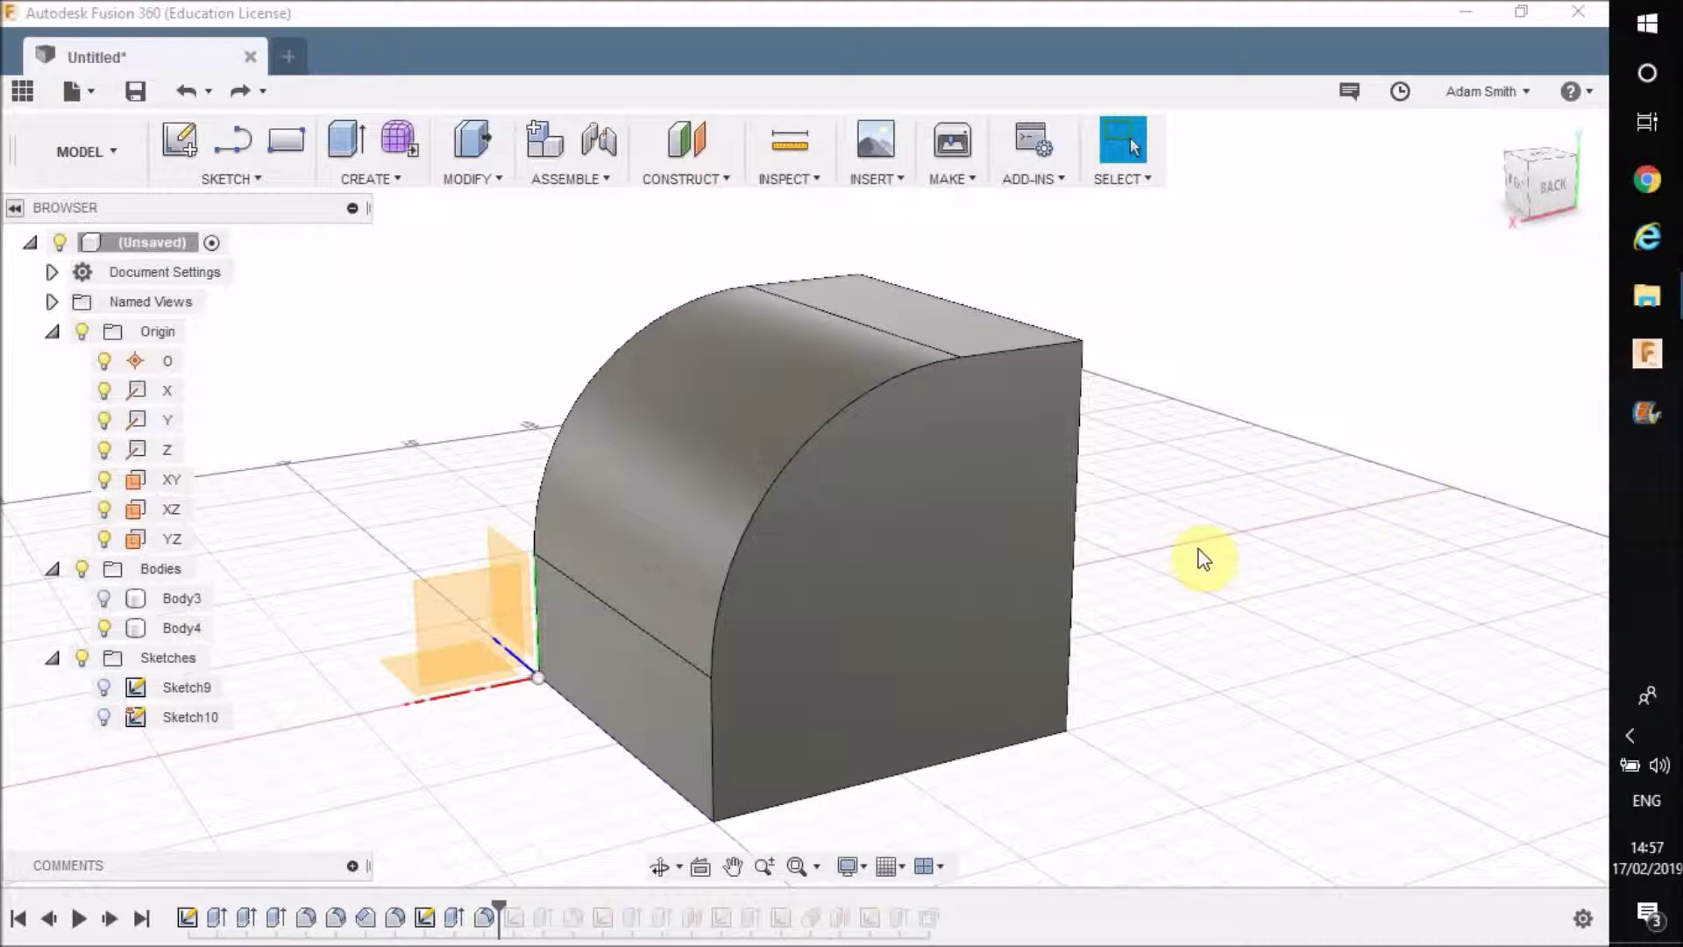
Start a new sketch on the block's flat front face.
left_click(949, 603)
left_click(381, 180)
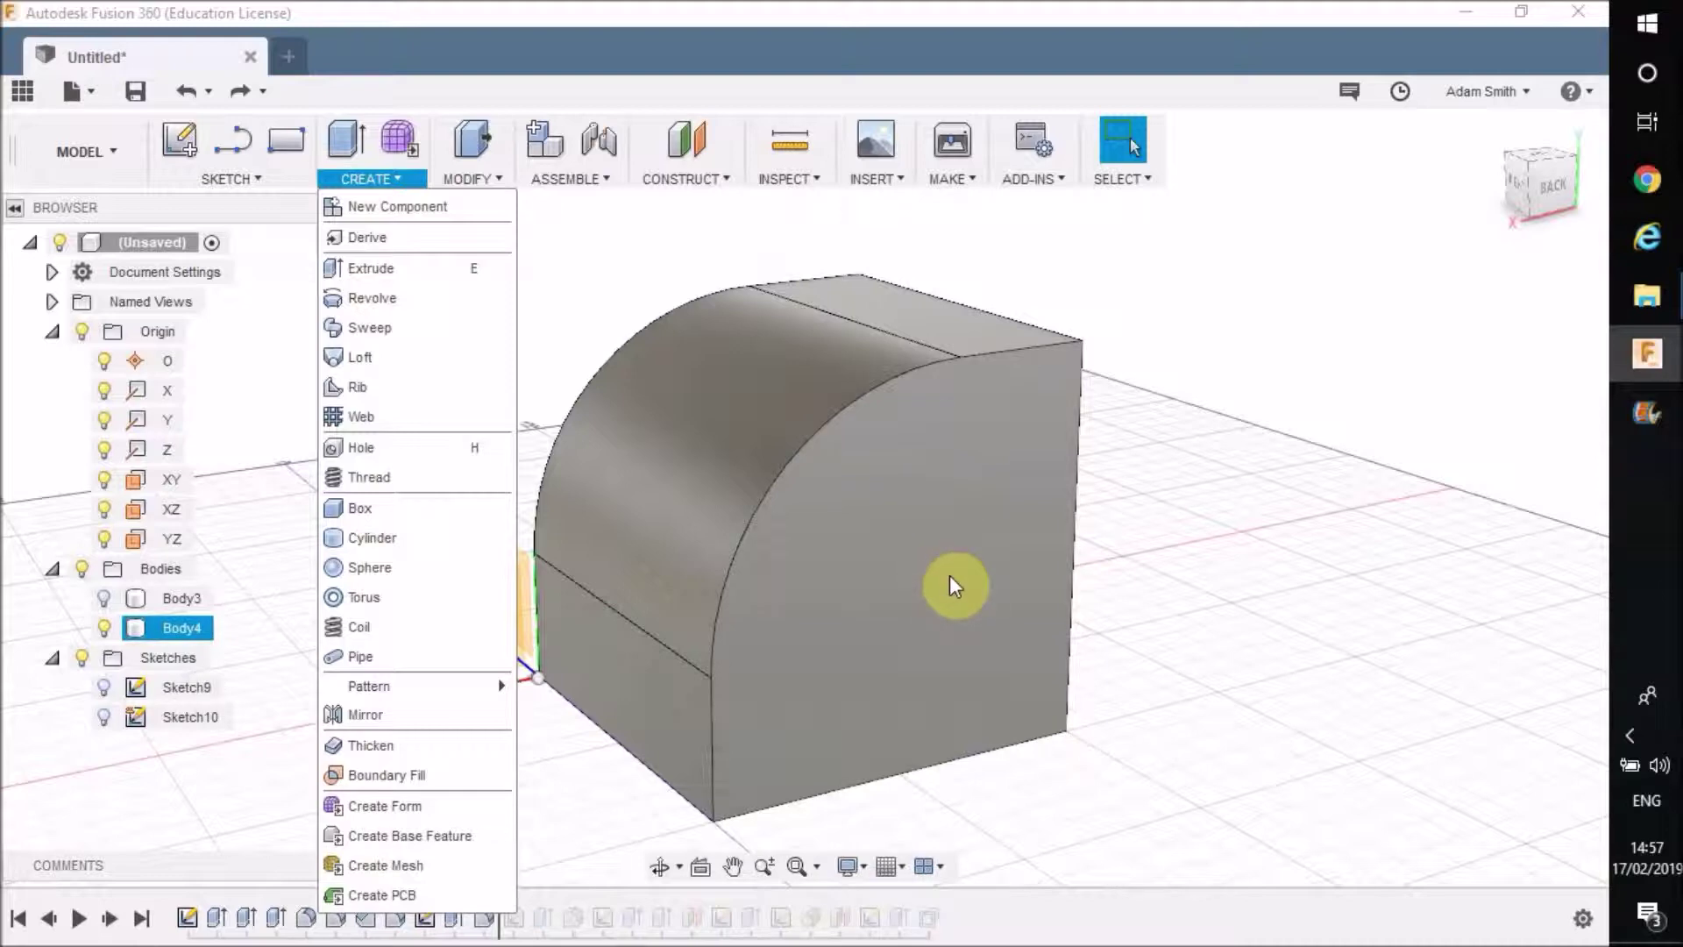
left_click(915, 579)
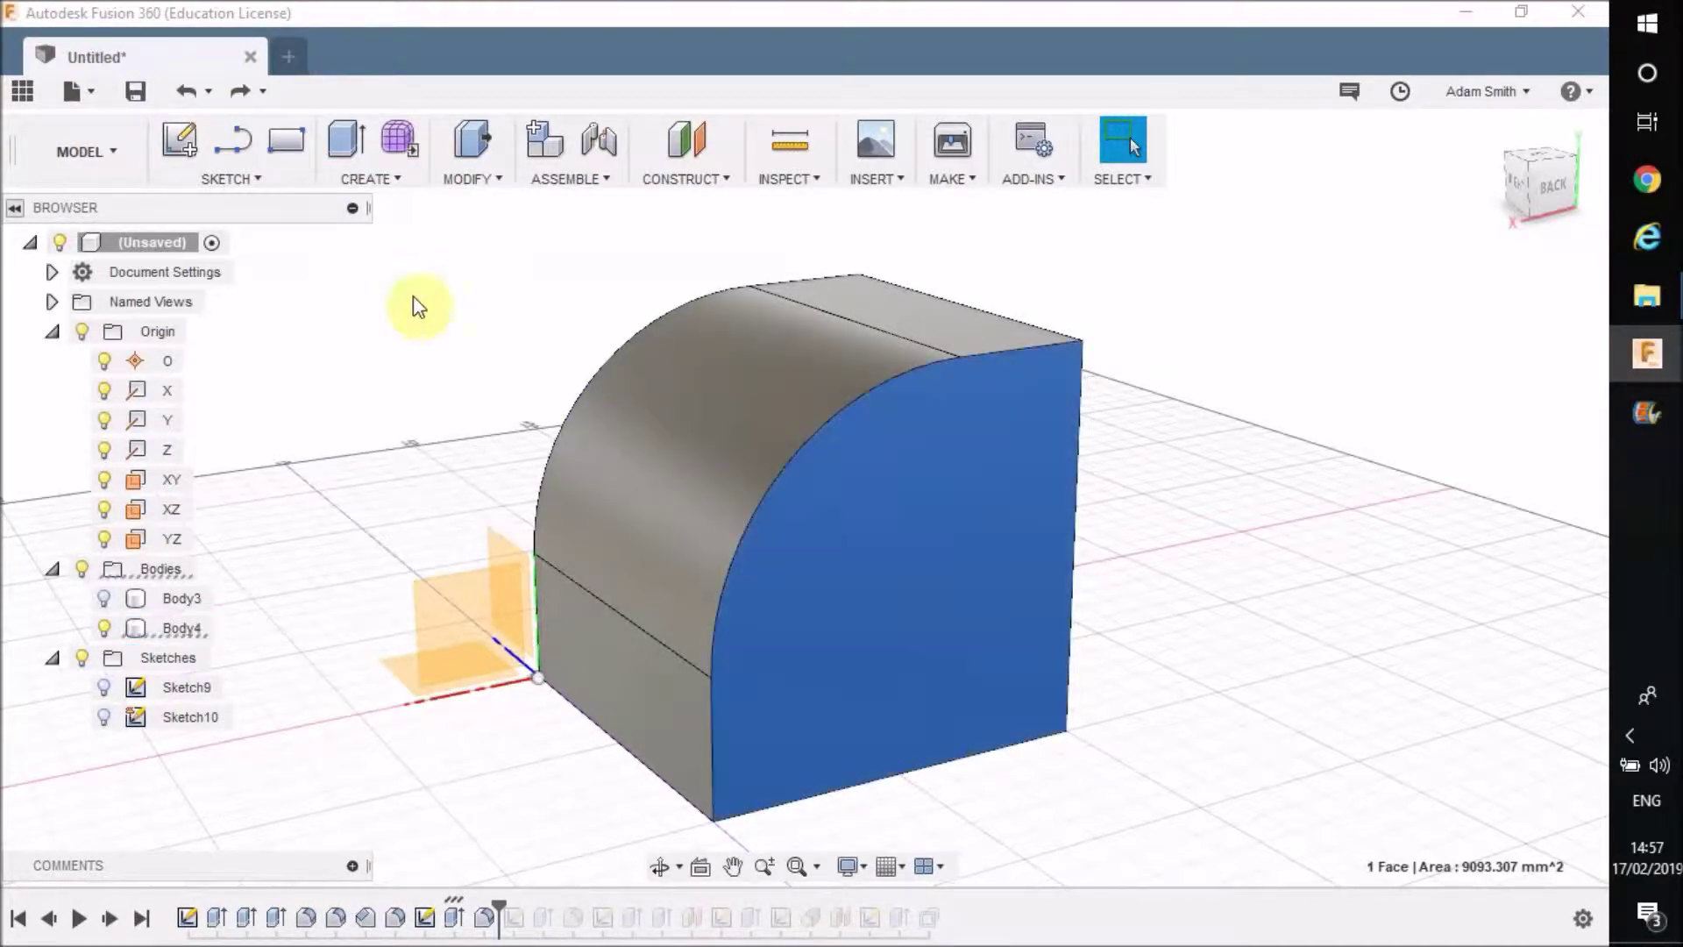
left_click(181, 136)
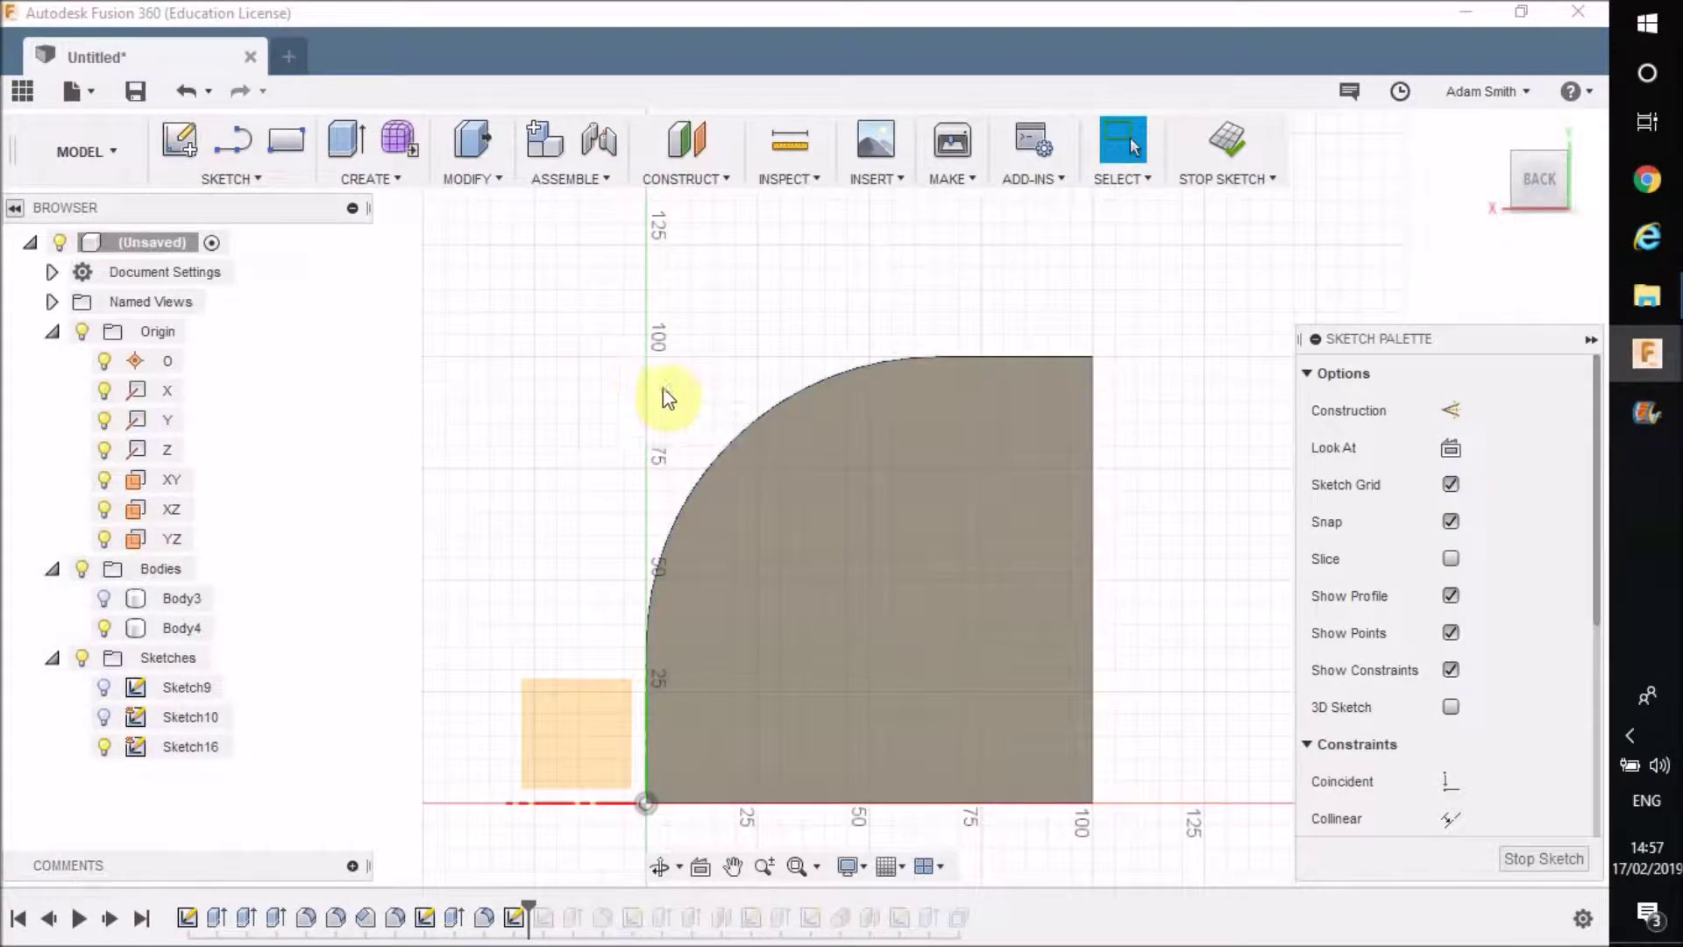
Draw a center-diameter circle about 30 mm across near the face's middle, then finish the sketch.
left_click(215, 178)
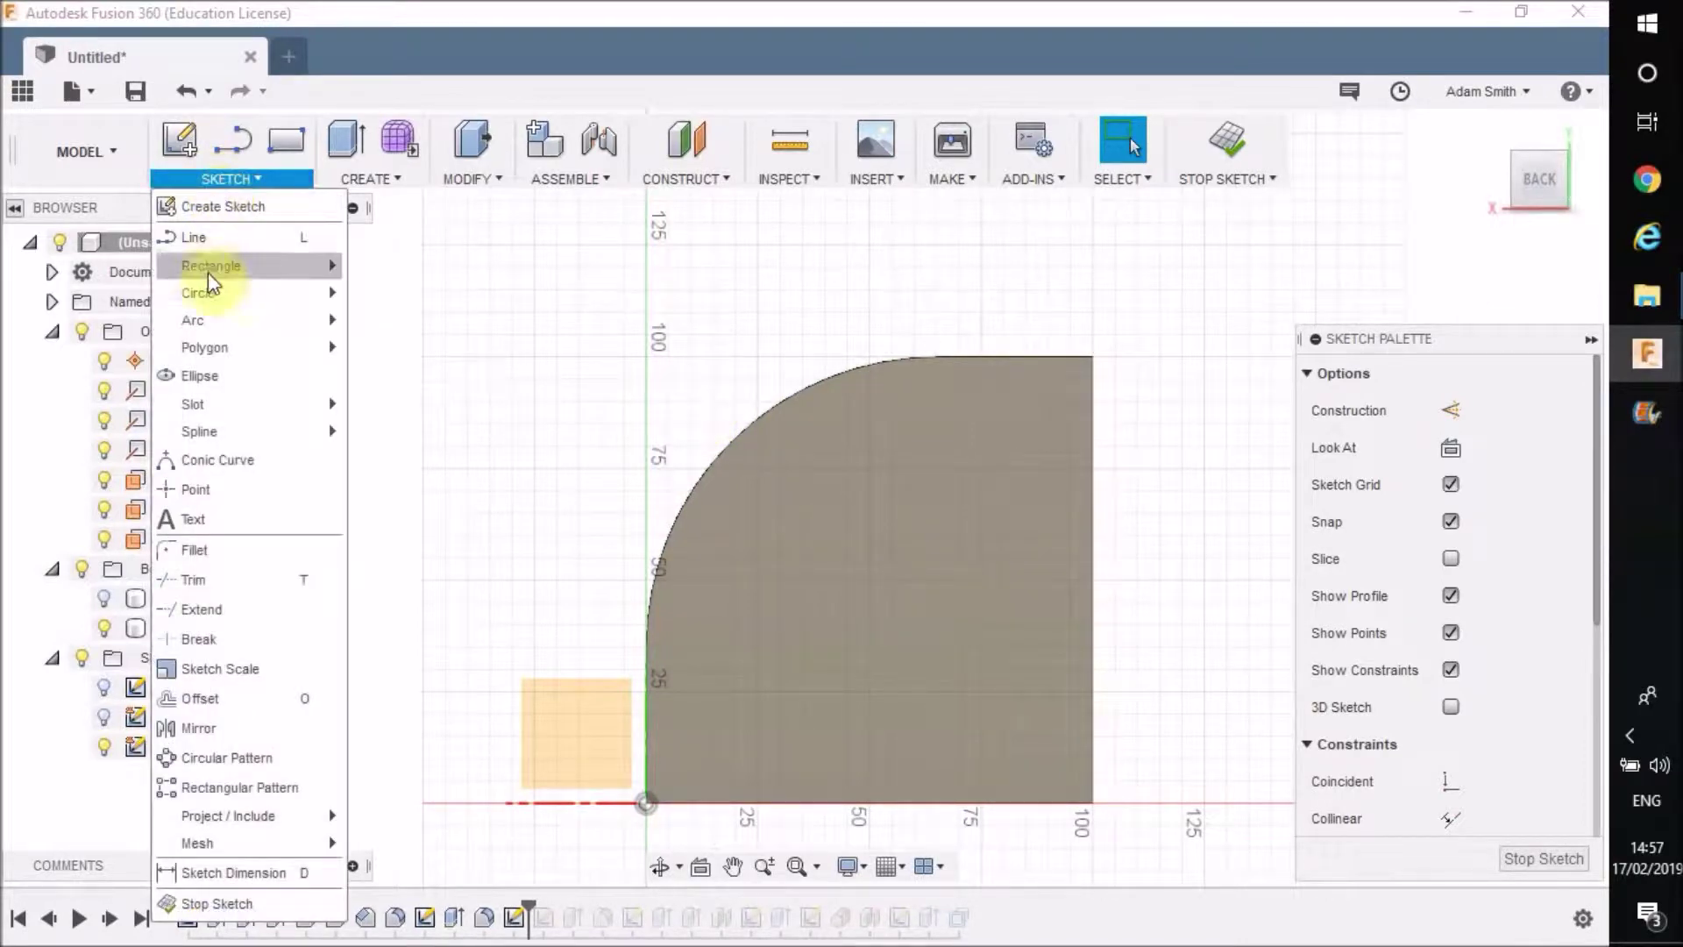
mouse_move(208, 289)
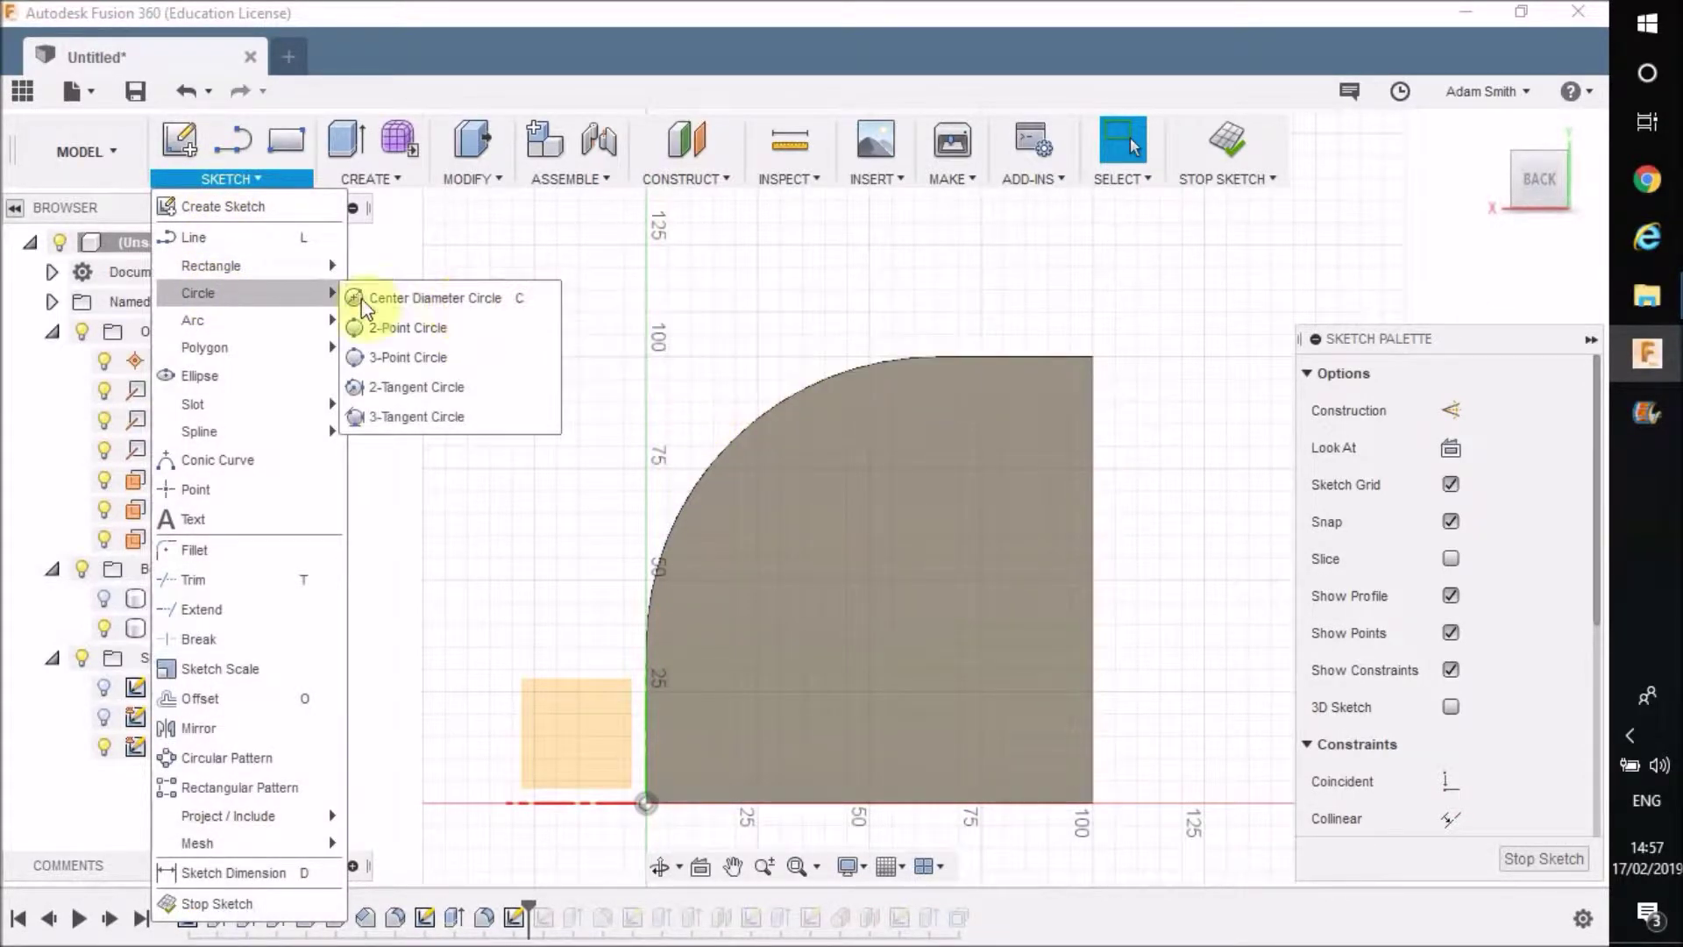
mouse_move(254, 335)
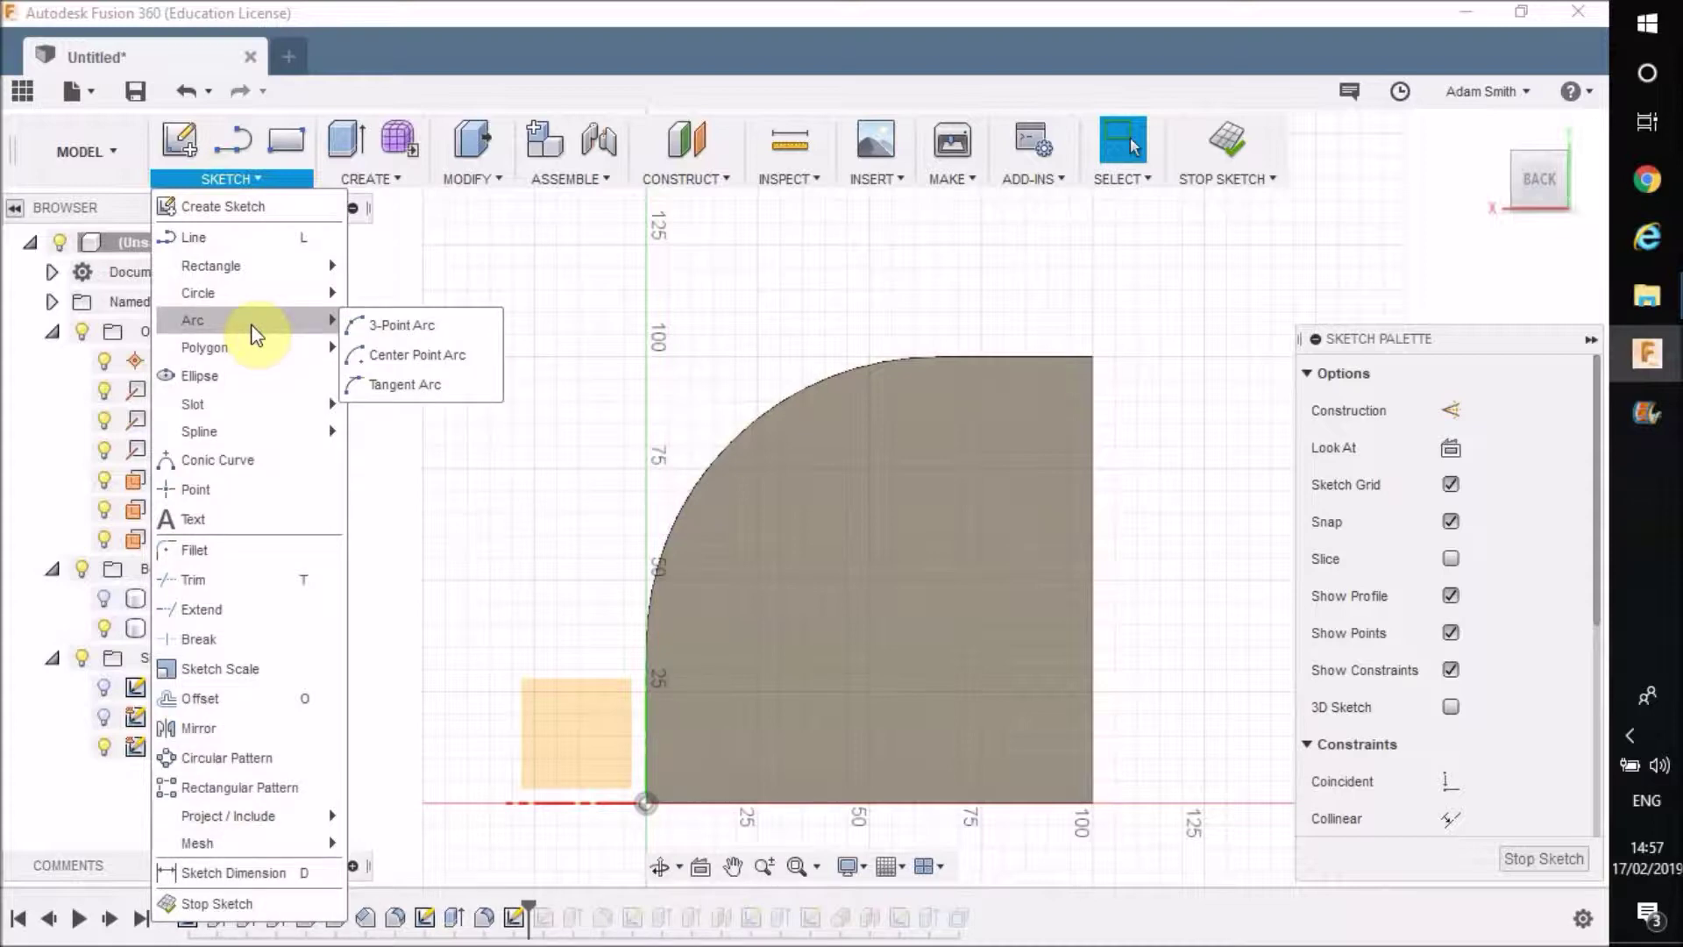
mouse_move(265, 289)
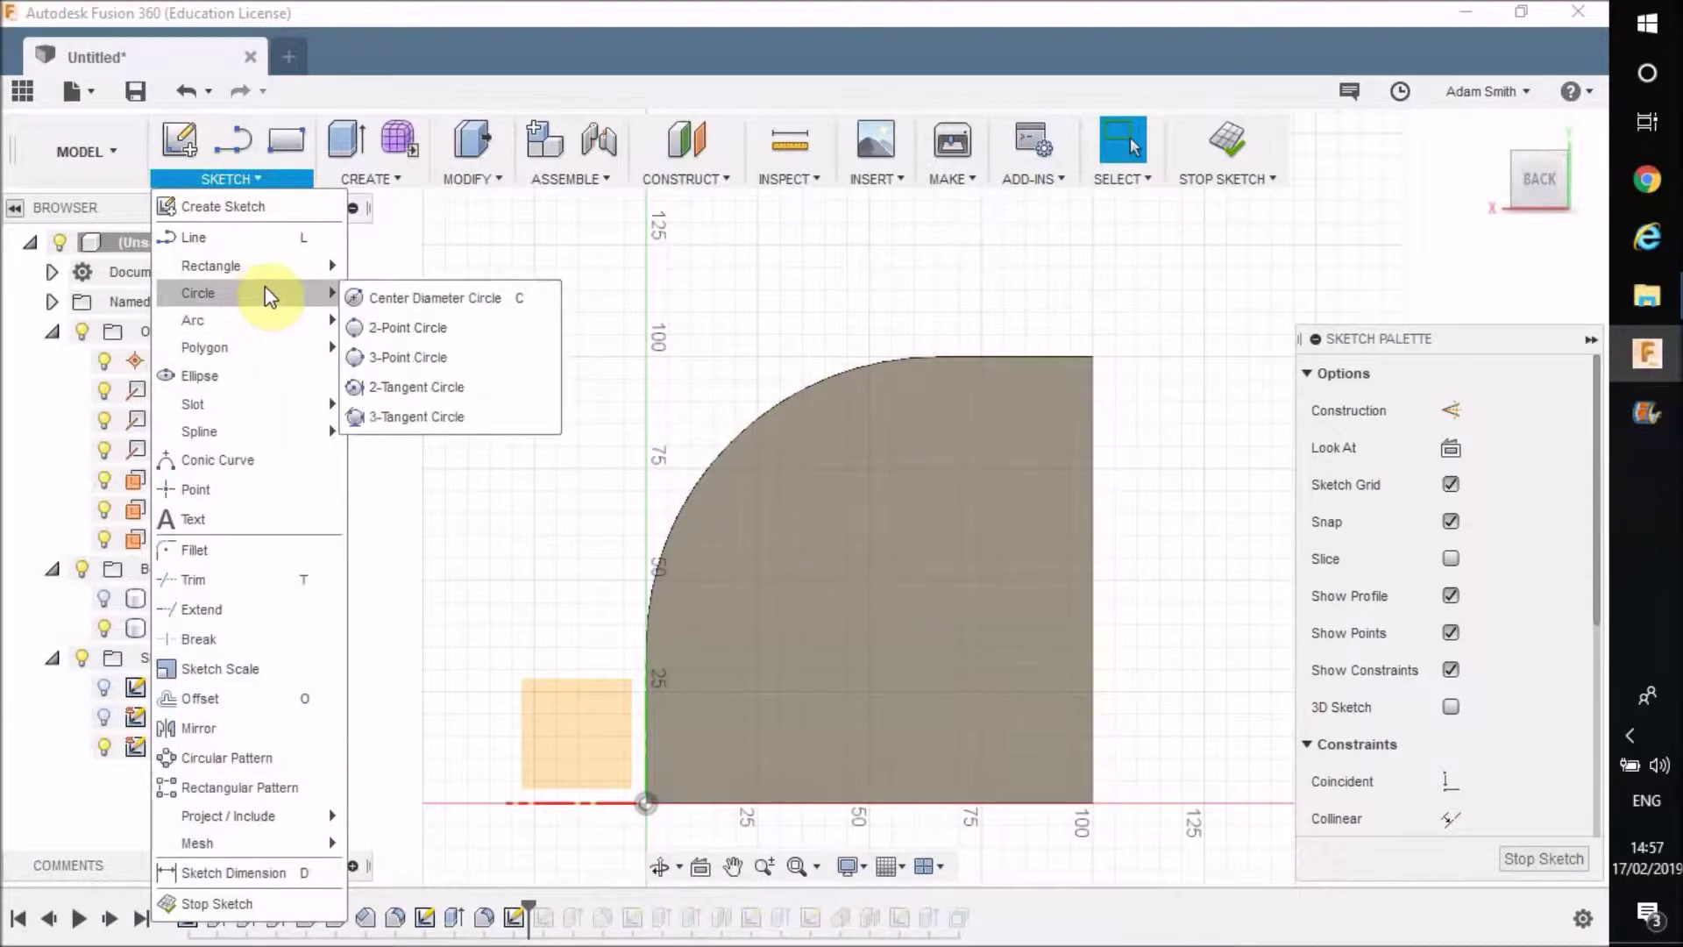
left_click(455, 296)
left_click(869, 579)
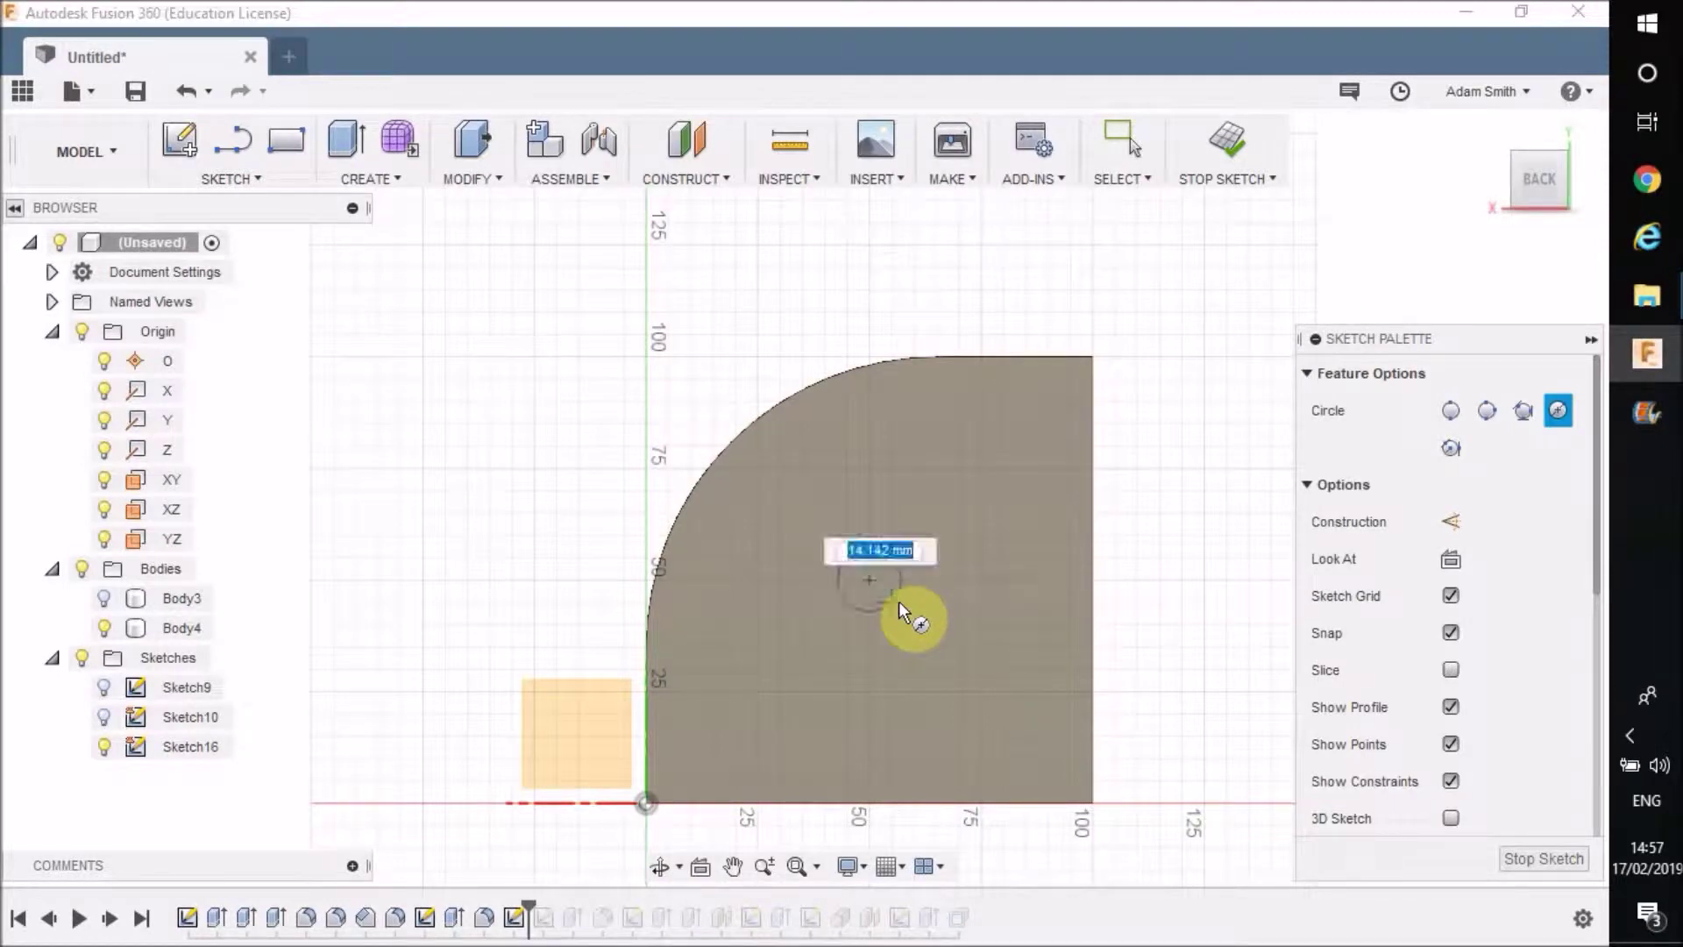
left_click(936, 581)
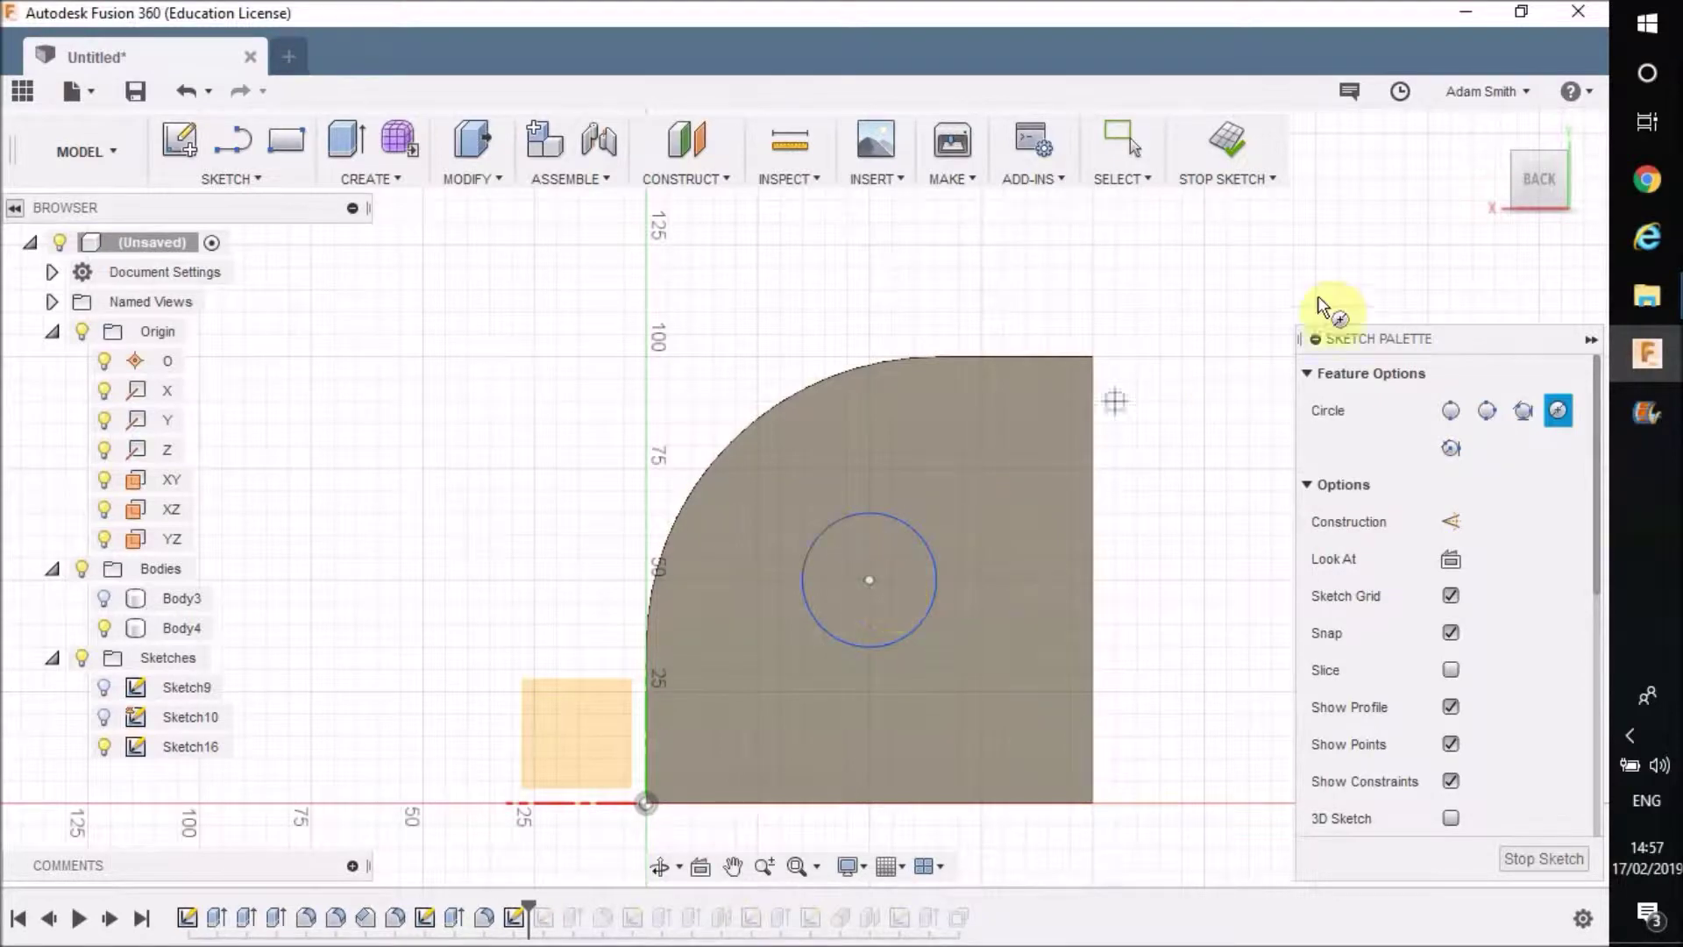
left_click(1217, 140)
left_click(939, 571)
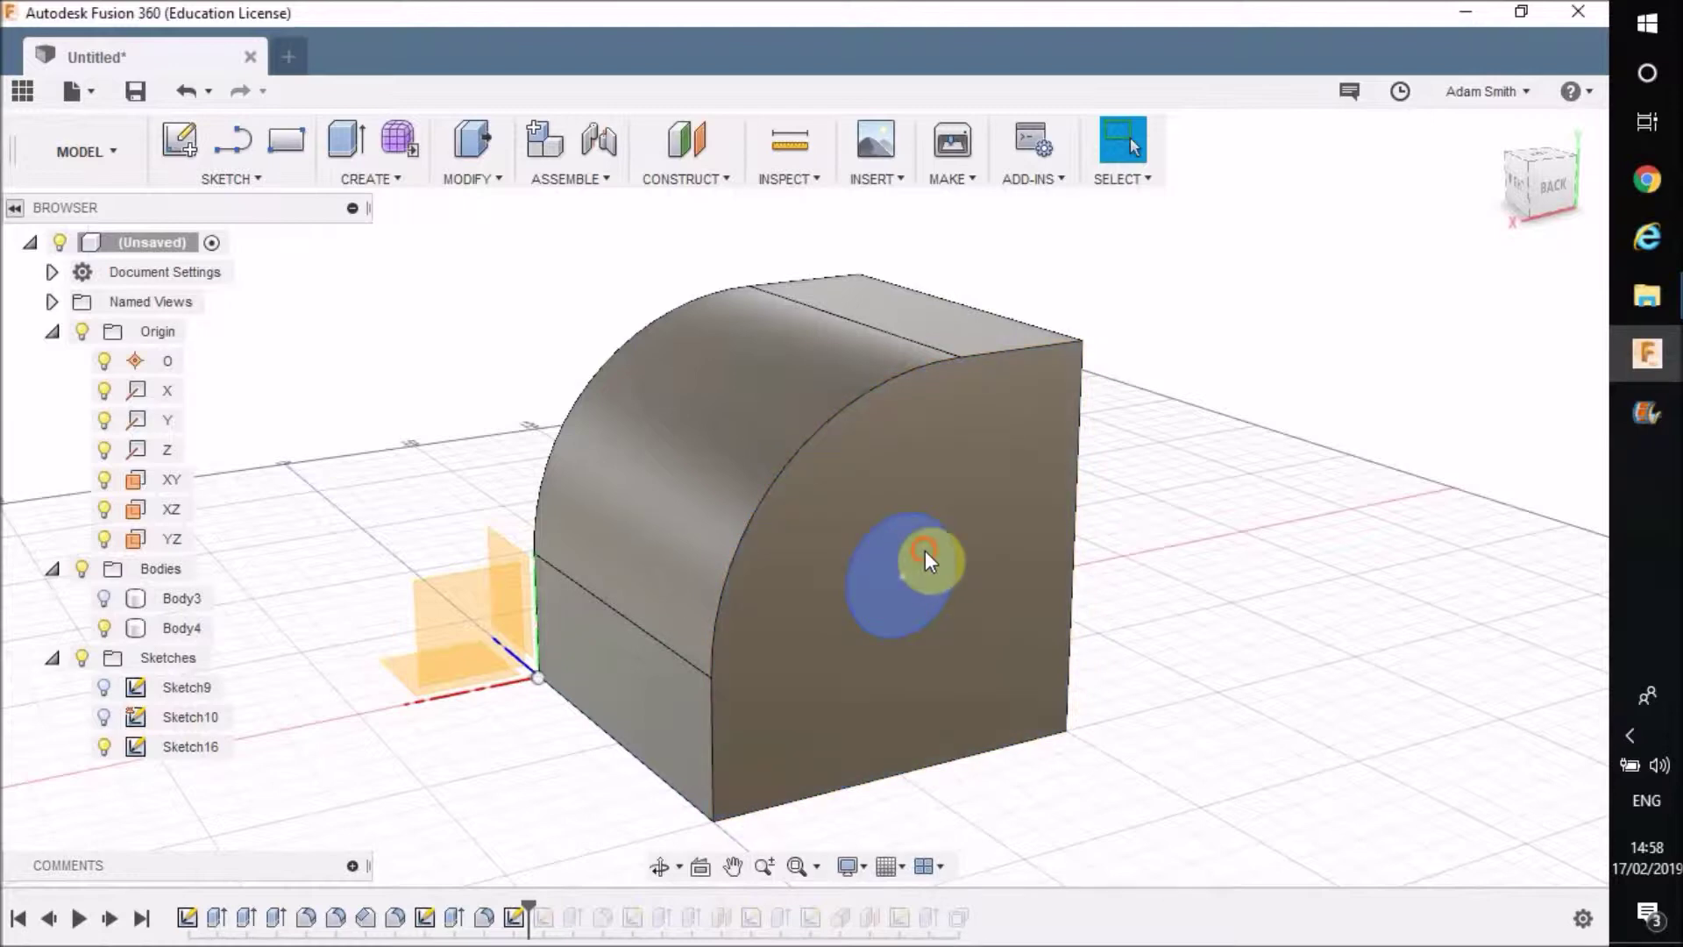
Extrude-cut the Sketch16 circle -140 mm back through the block.
left_click(927, 559)
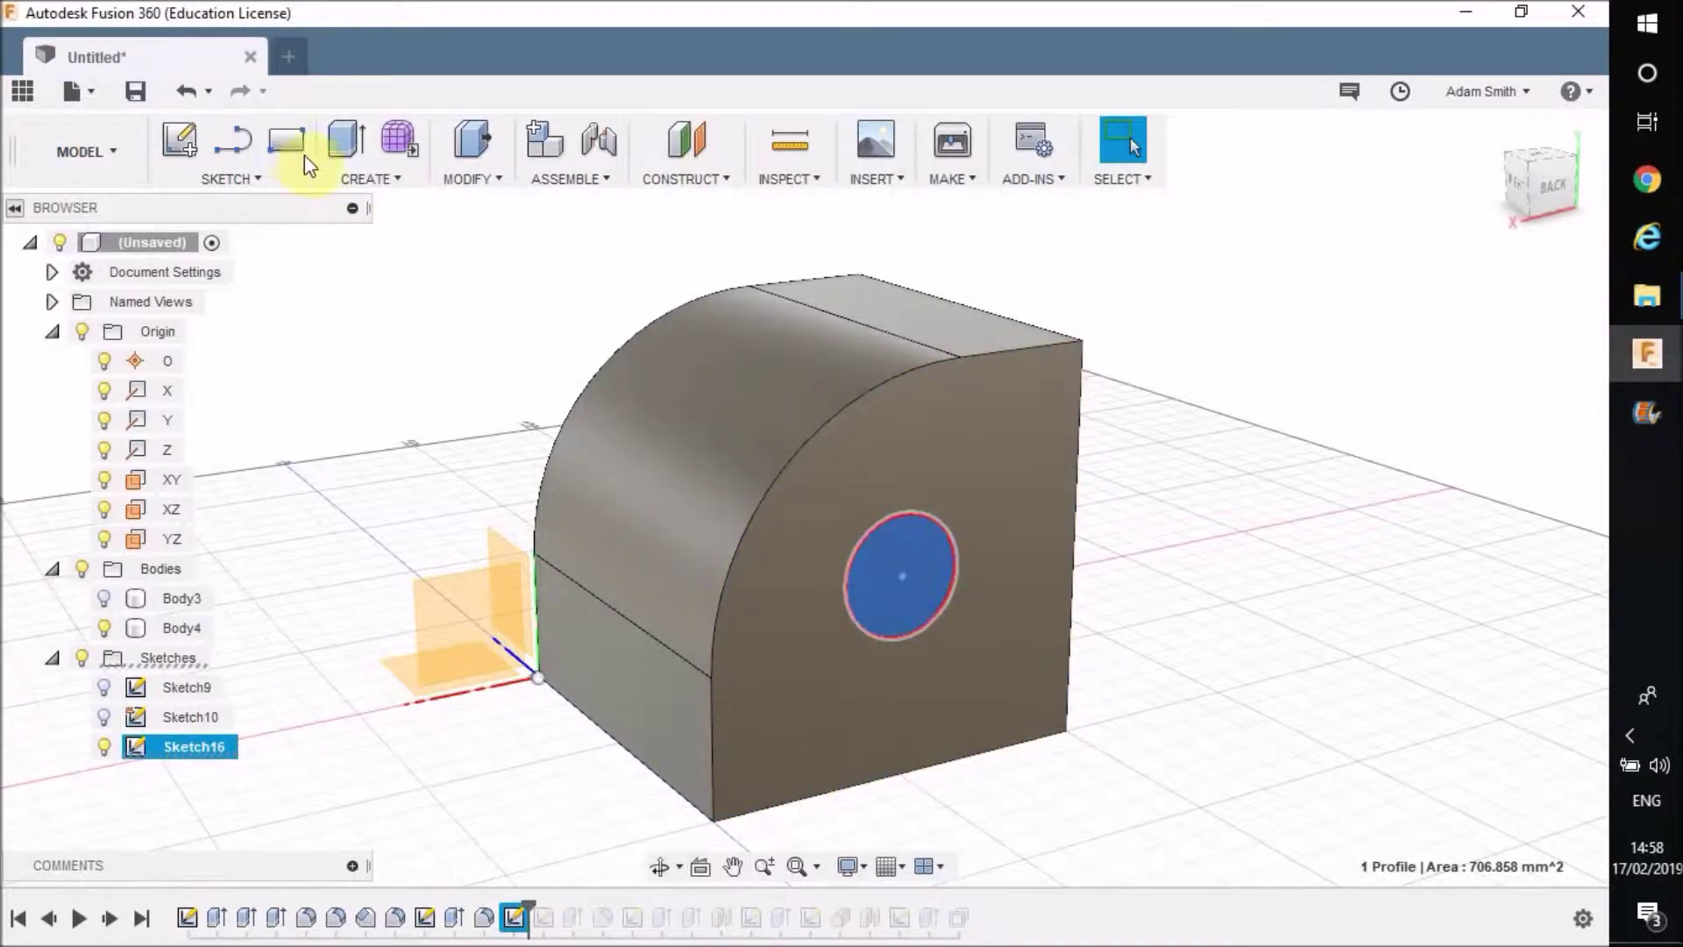
left_click(349, 151)
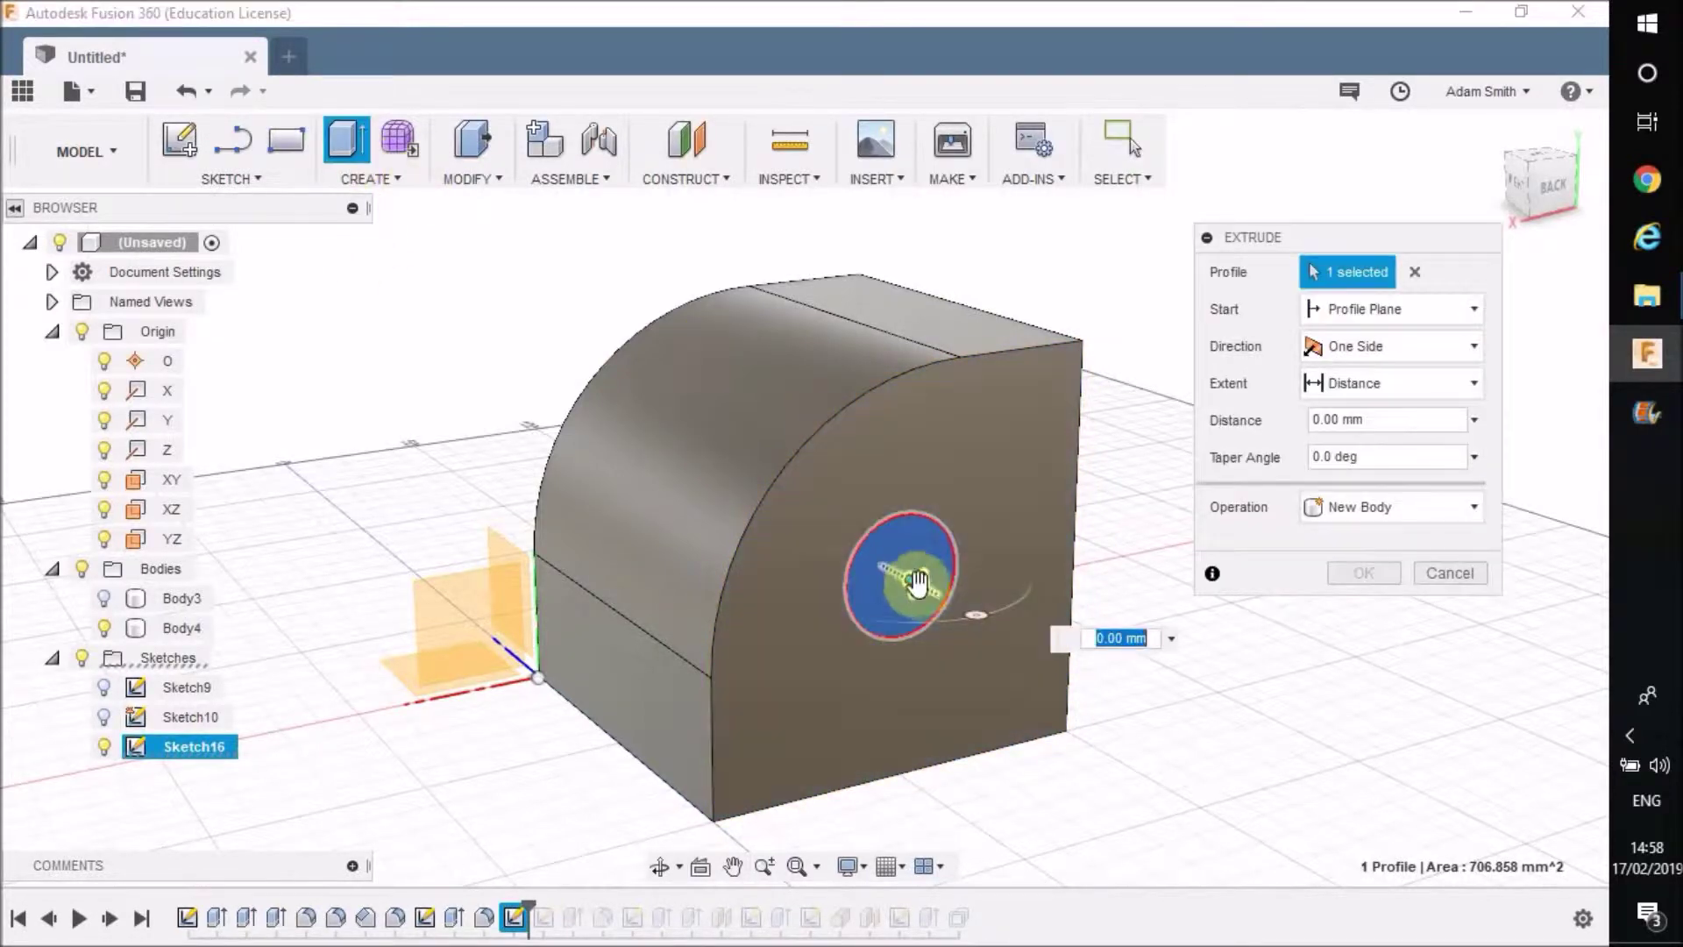
left_click_drag(914, 581, 627, 434)
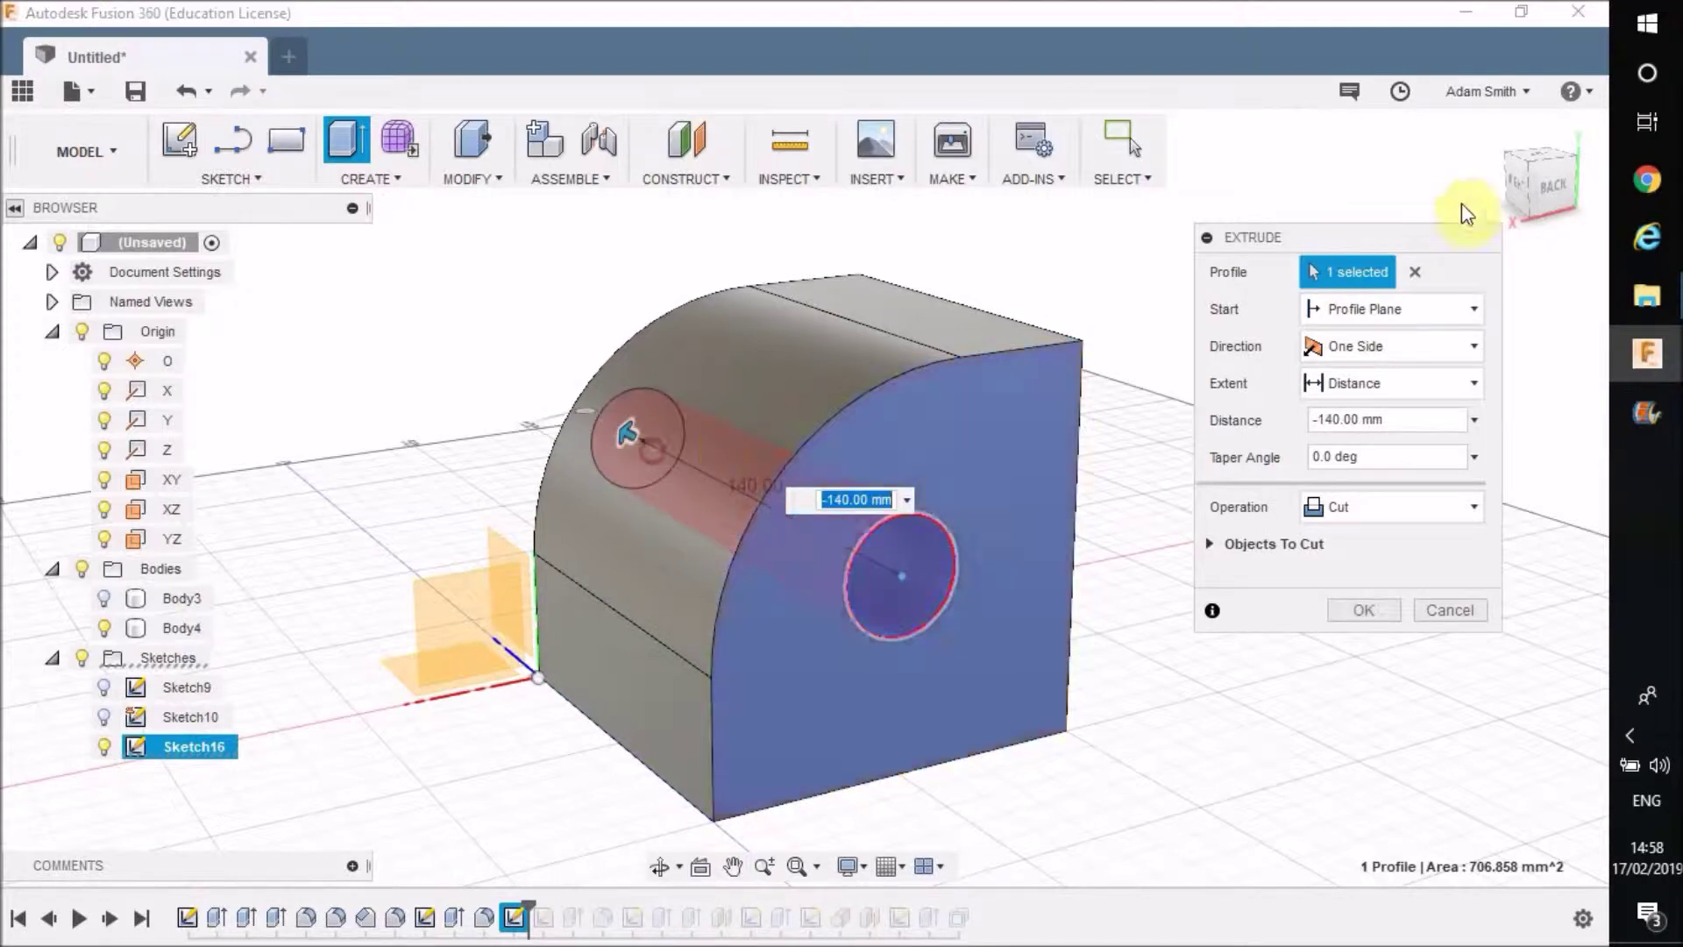
middle_click_drag(770, 594, 1194, 602, "shift")
left_click(1363, 614)
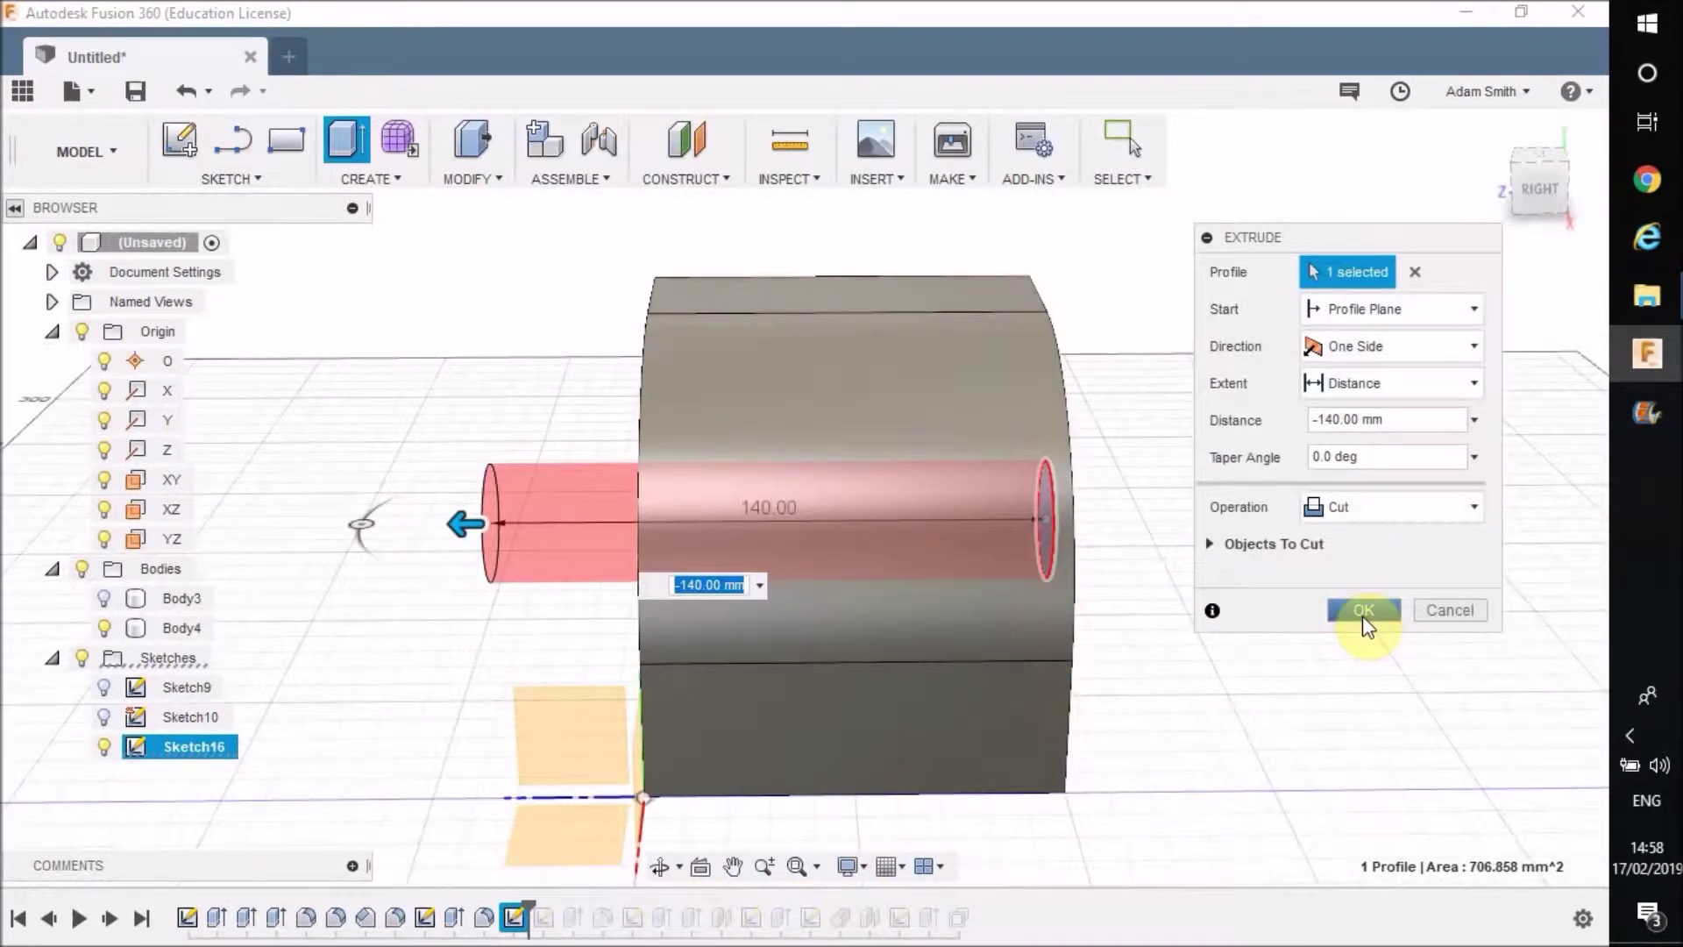
middle_click_drag(1207, 558, 970, 508, "shift")
left_click(970, 509)
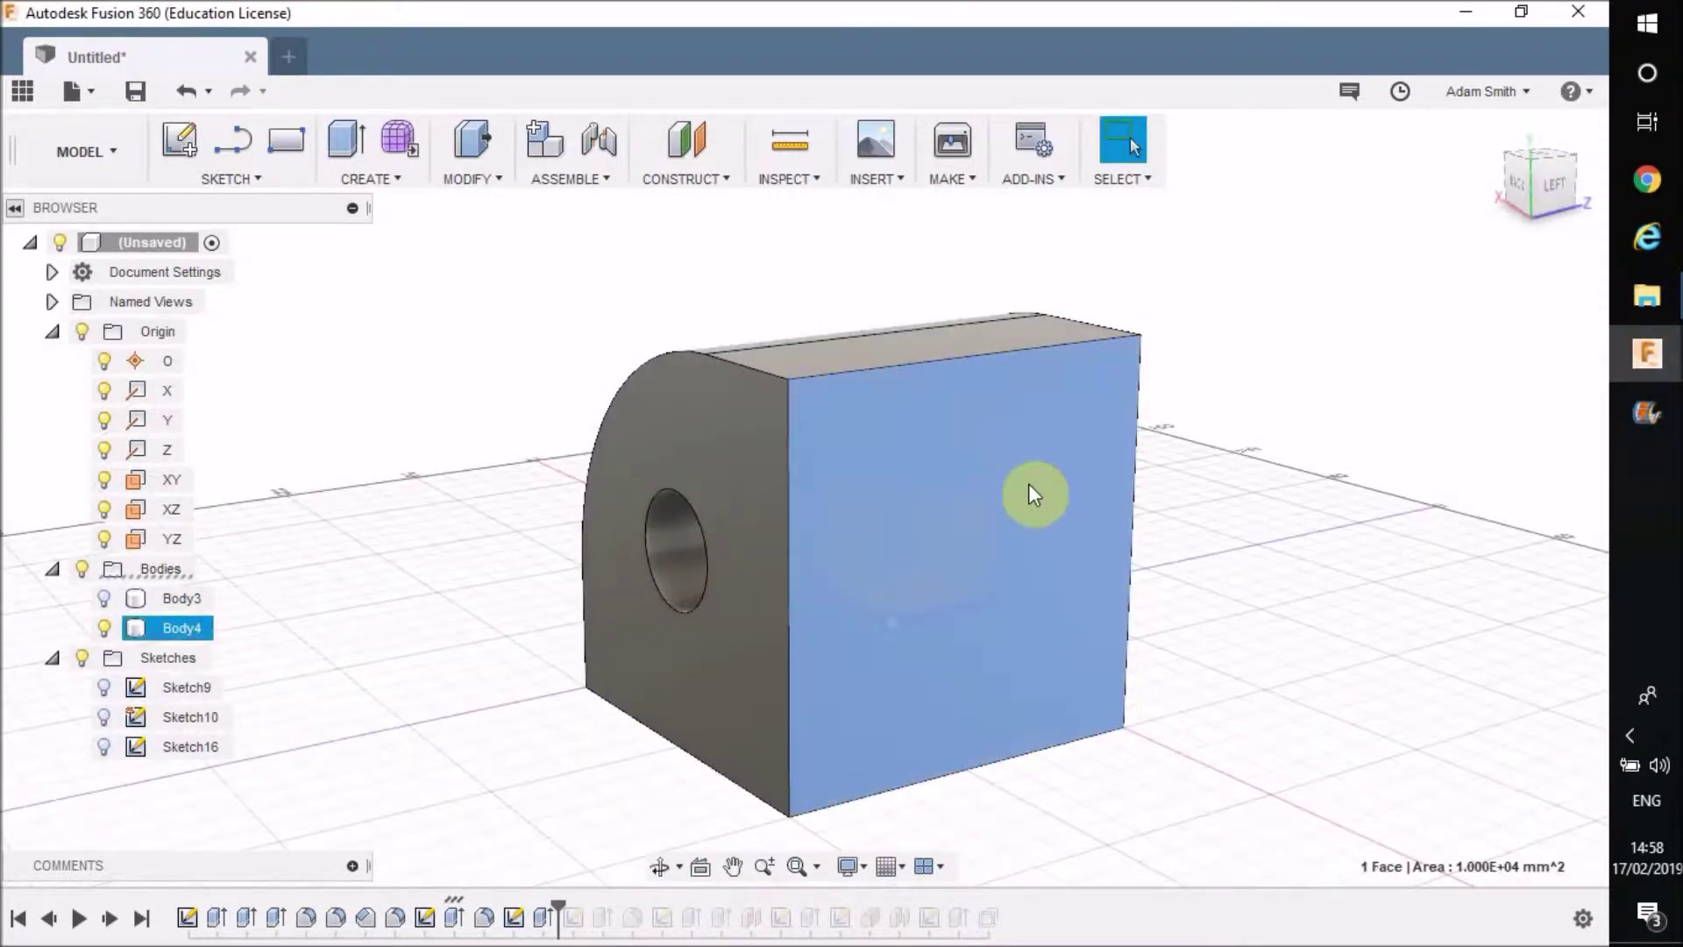
Sketch a 20 mm three-sided circumscribed polygon on the square side face and finish the sketch.
left_click(179, 141)
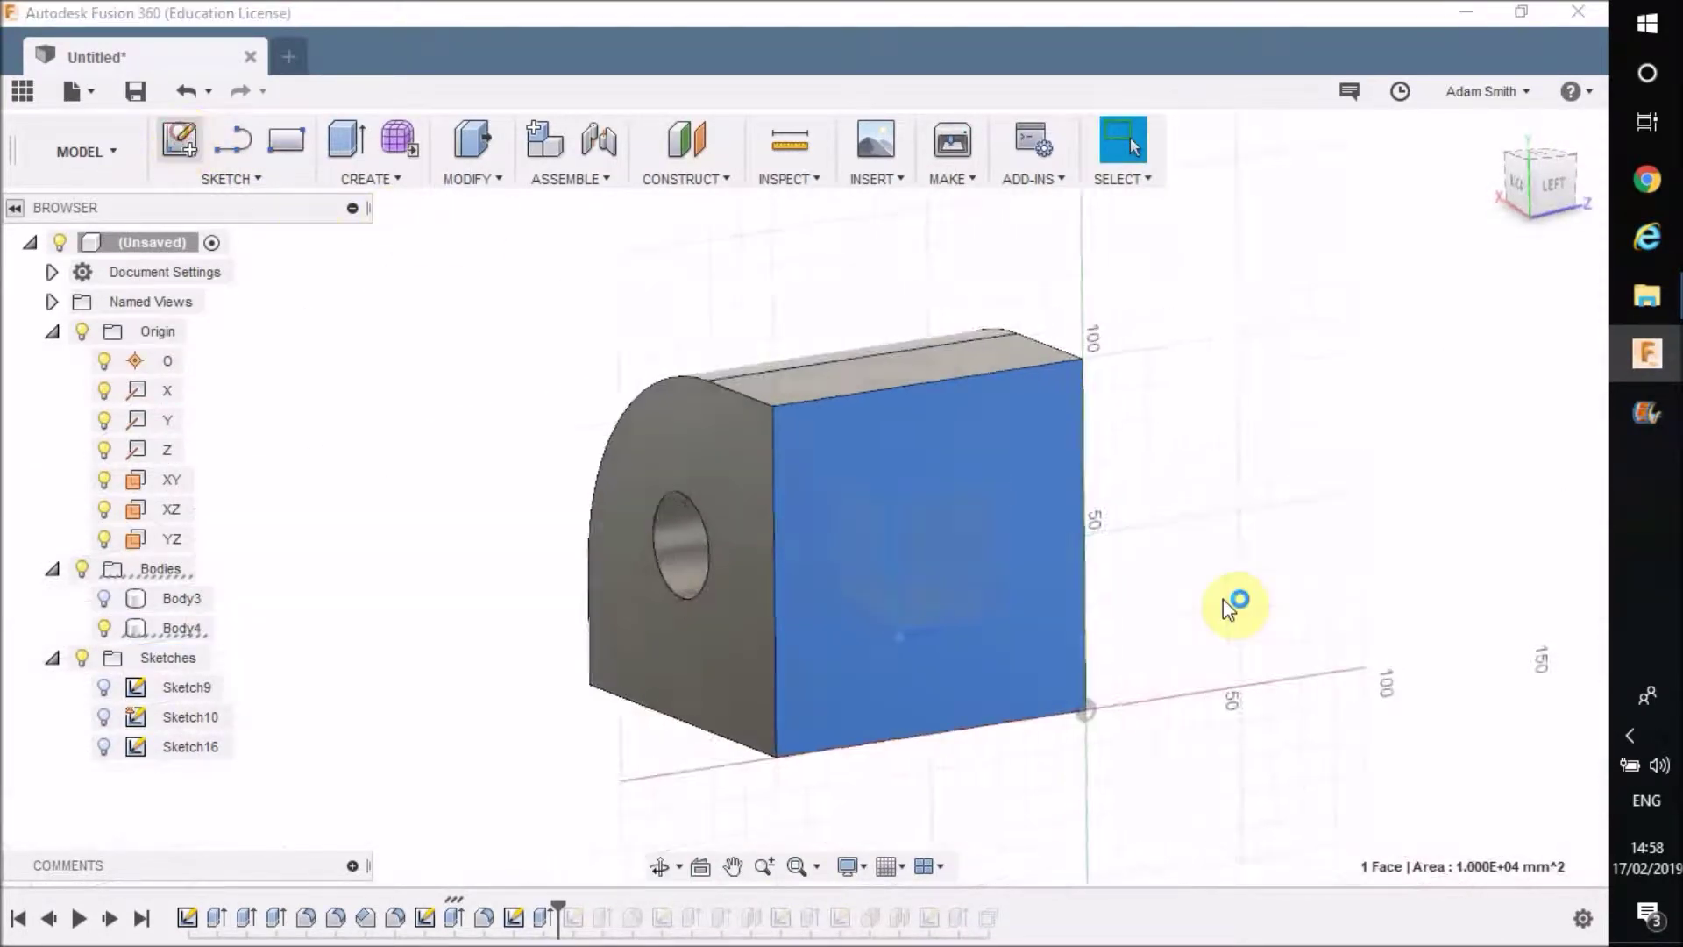
scroll(975, 819, "up", 1)
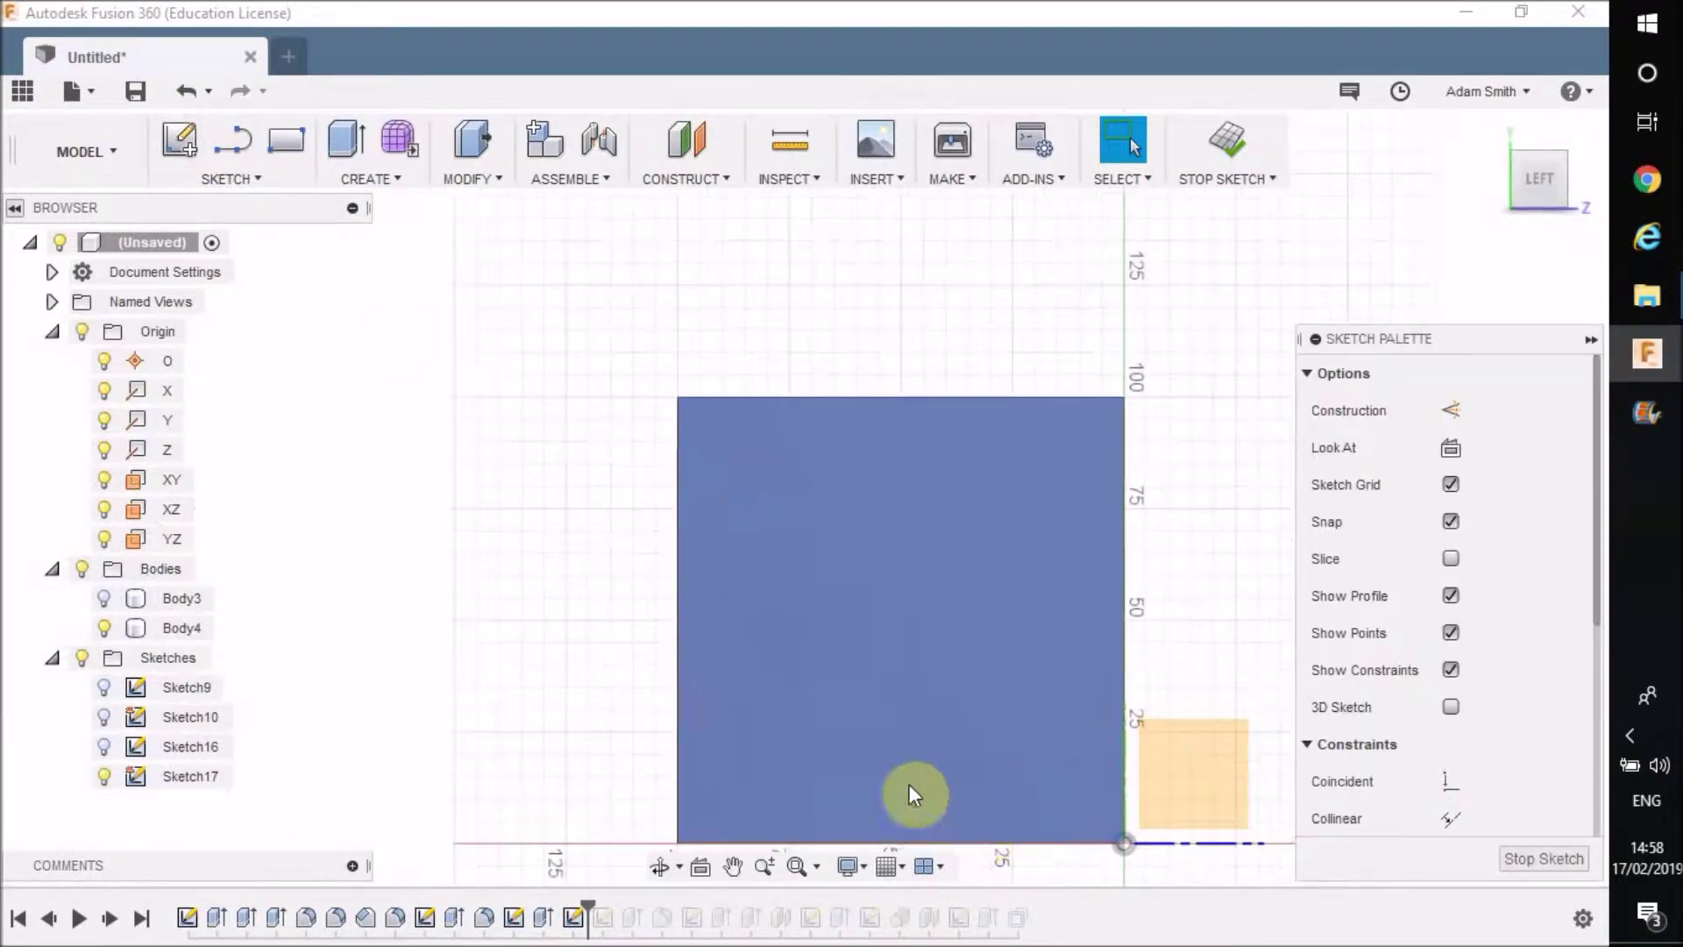
left_click(235, 184)
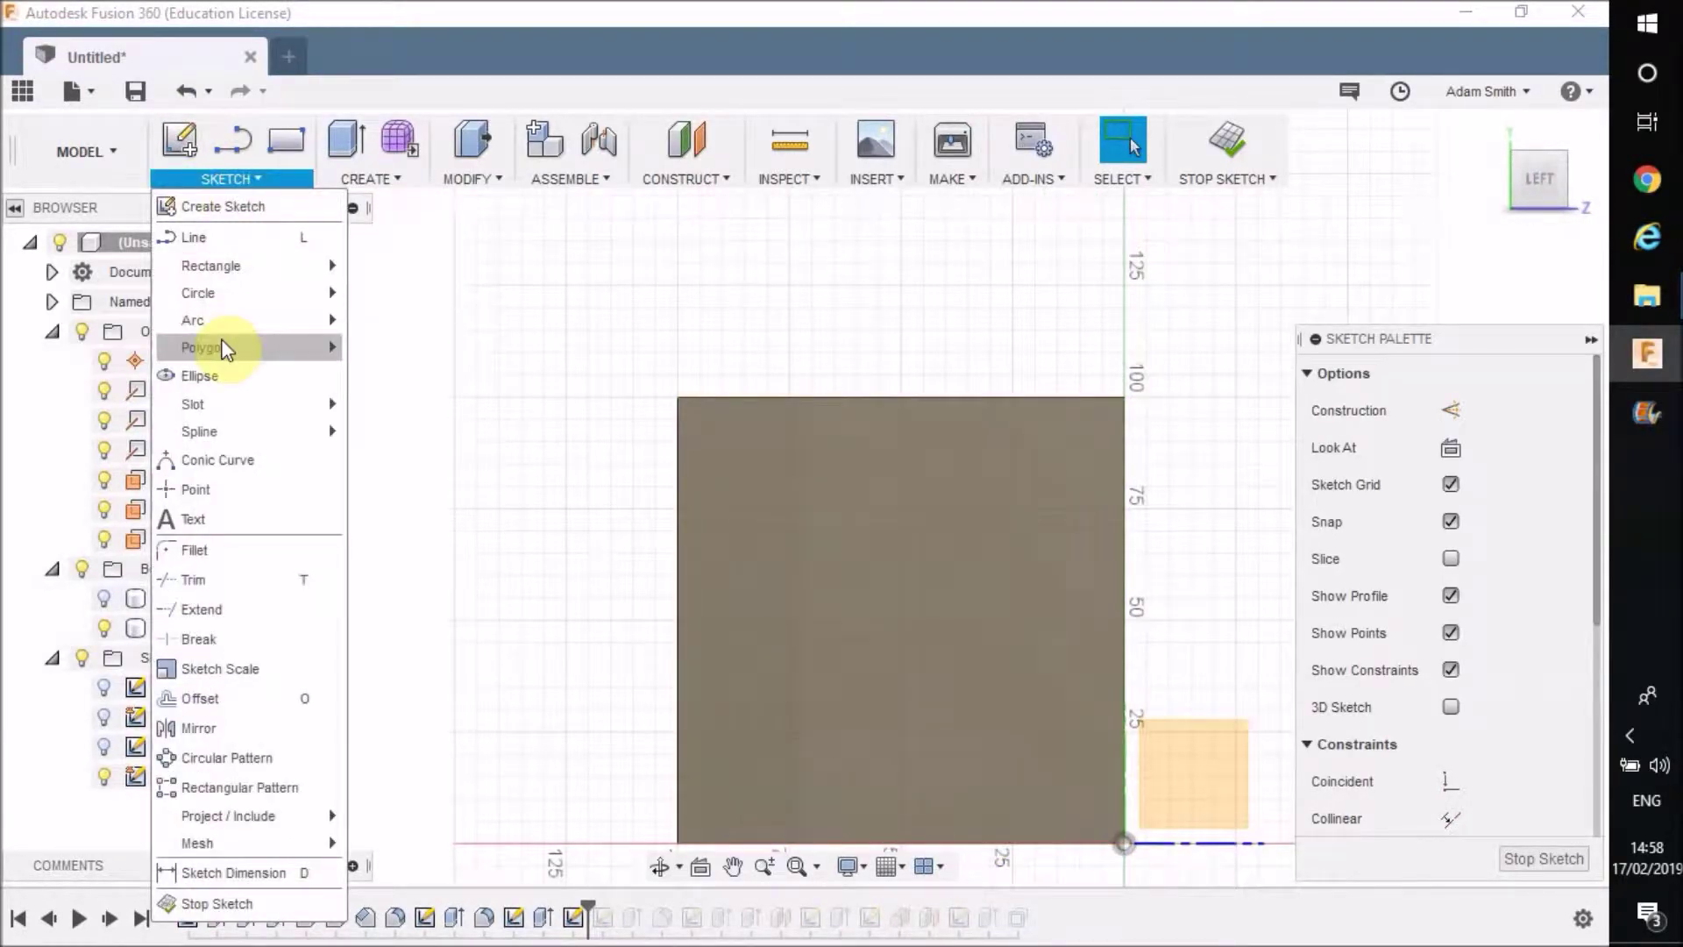
mouse_move(226, 346)
left_click(430, 358)
left_click(909, 708)
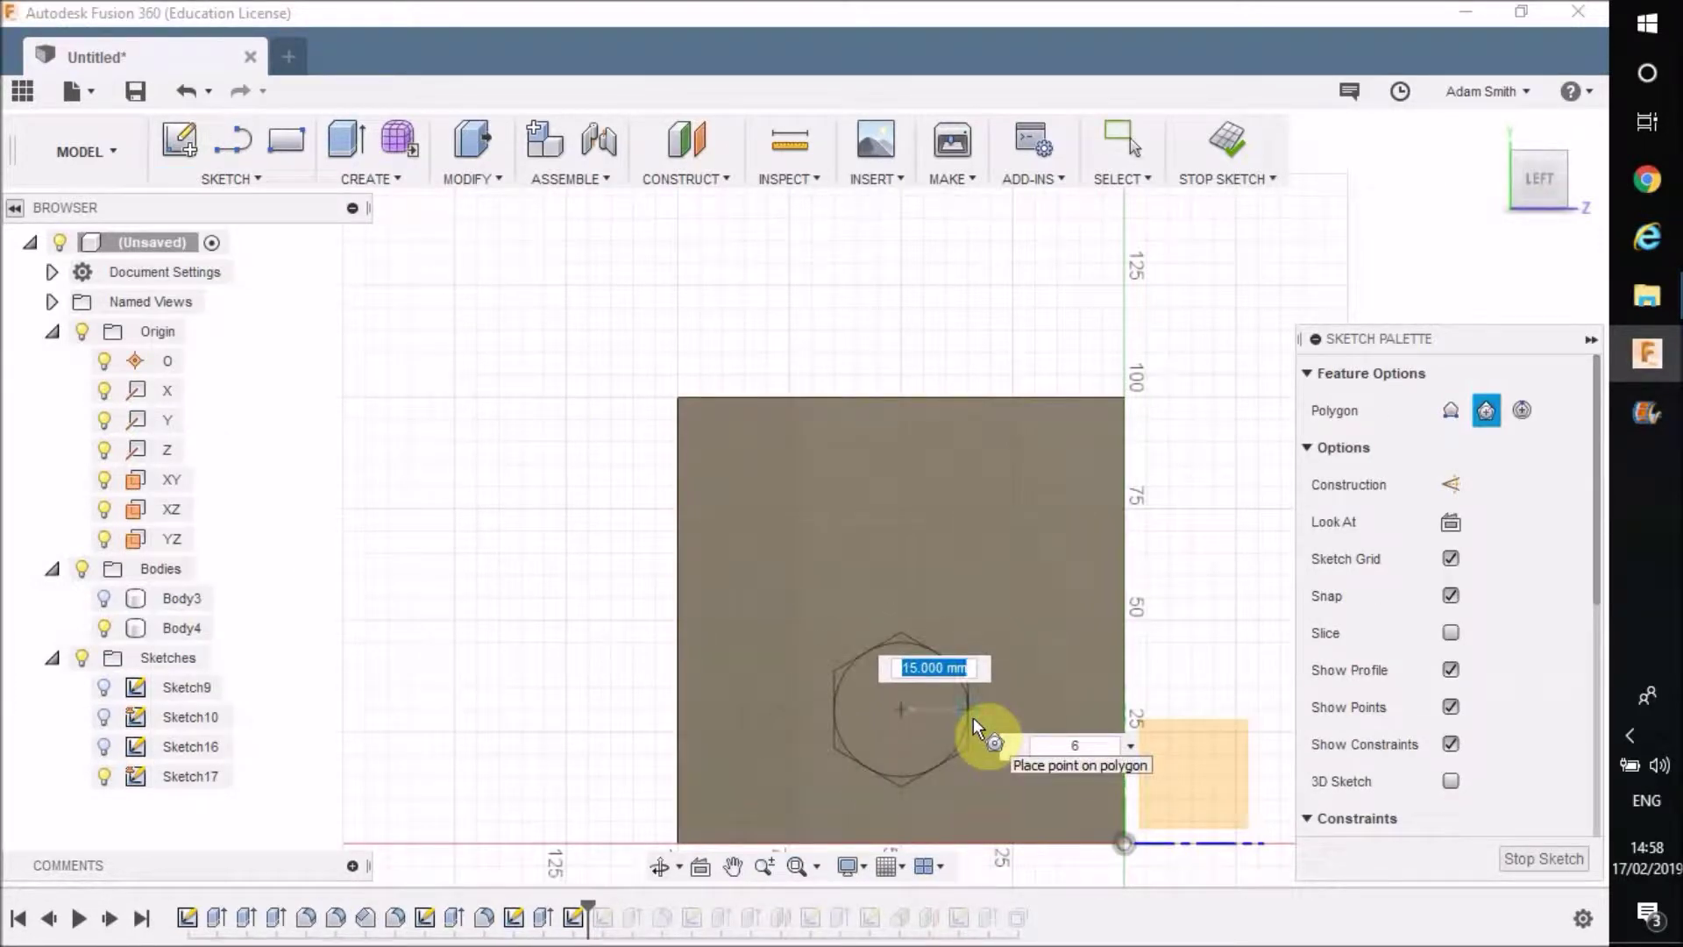
type("20")
key("Tab")
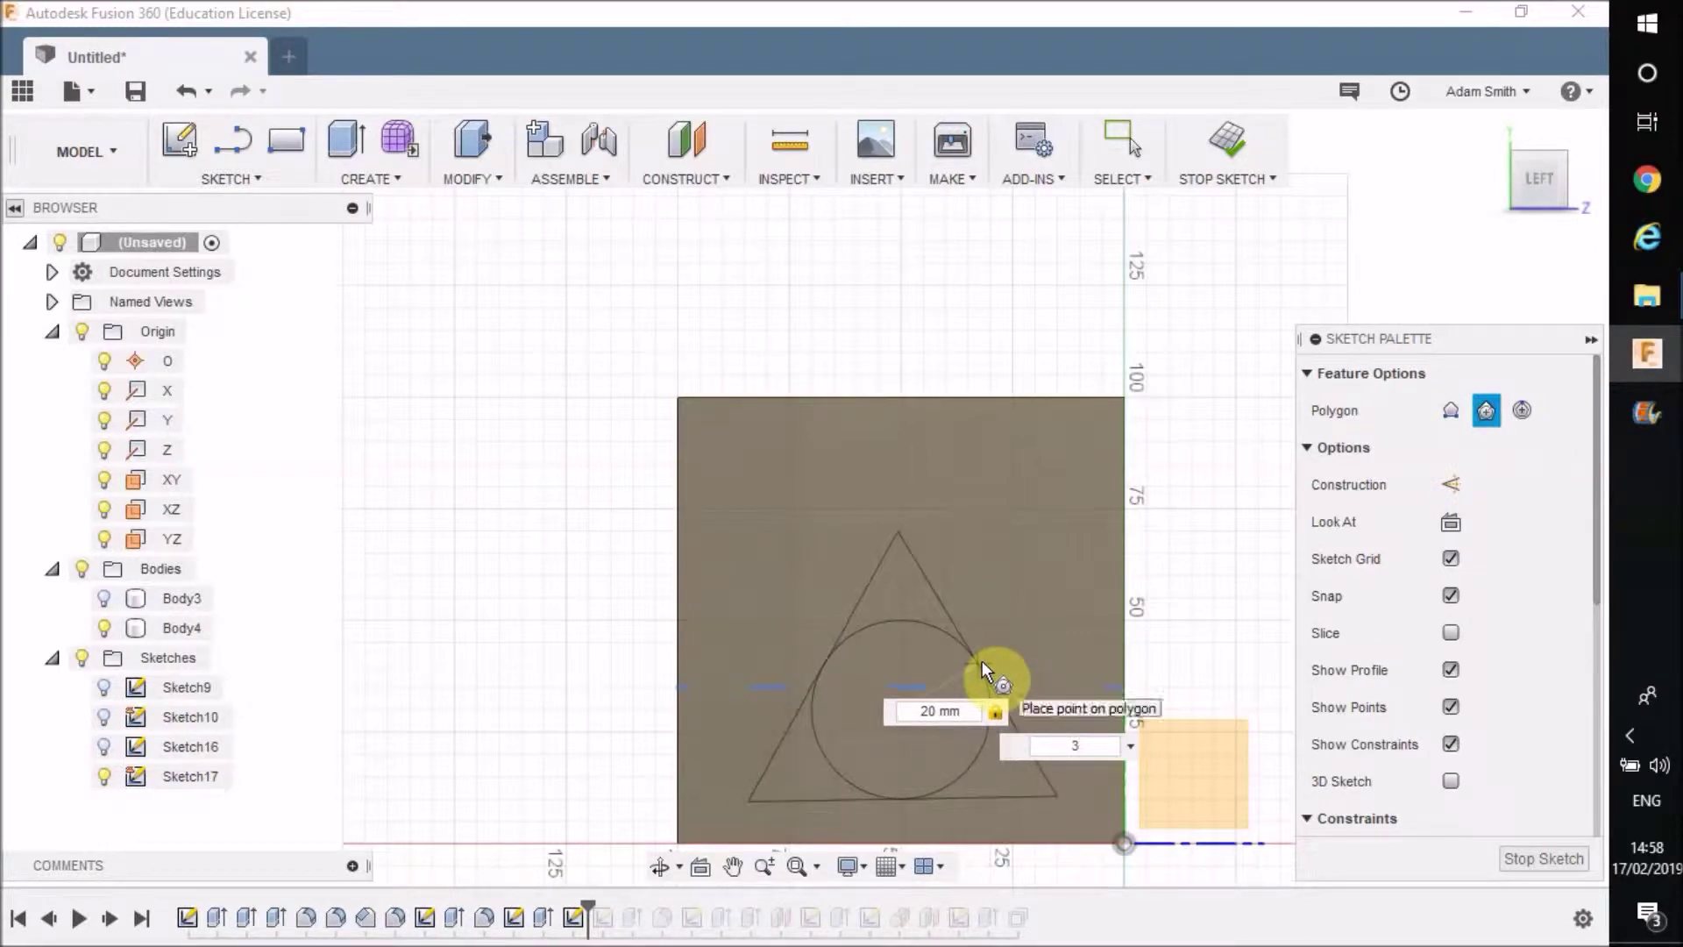
left_click(992, 675)
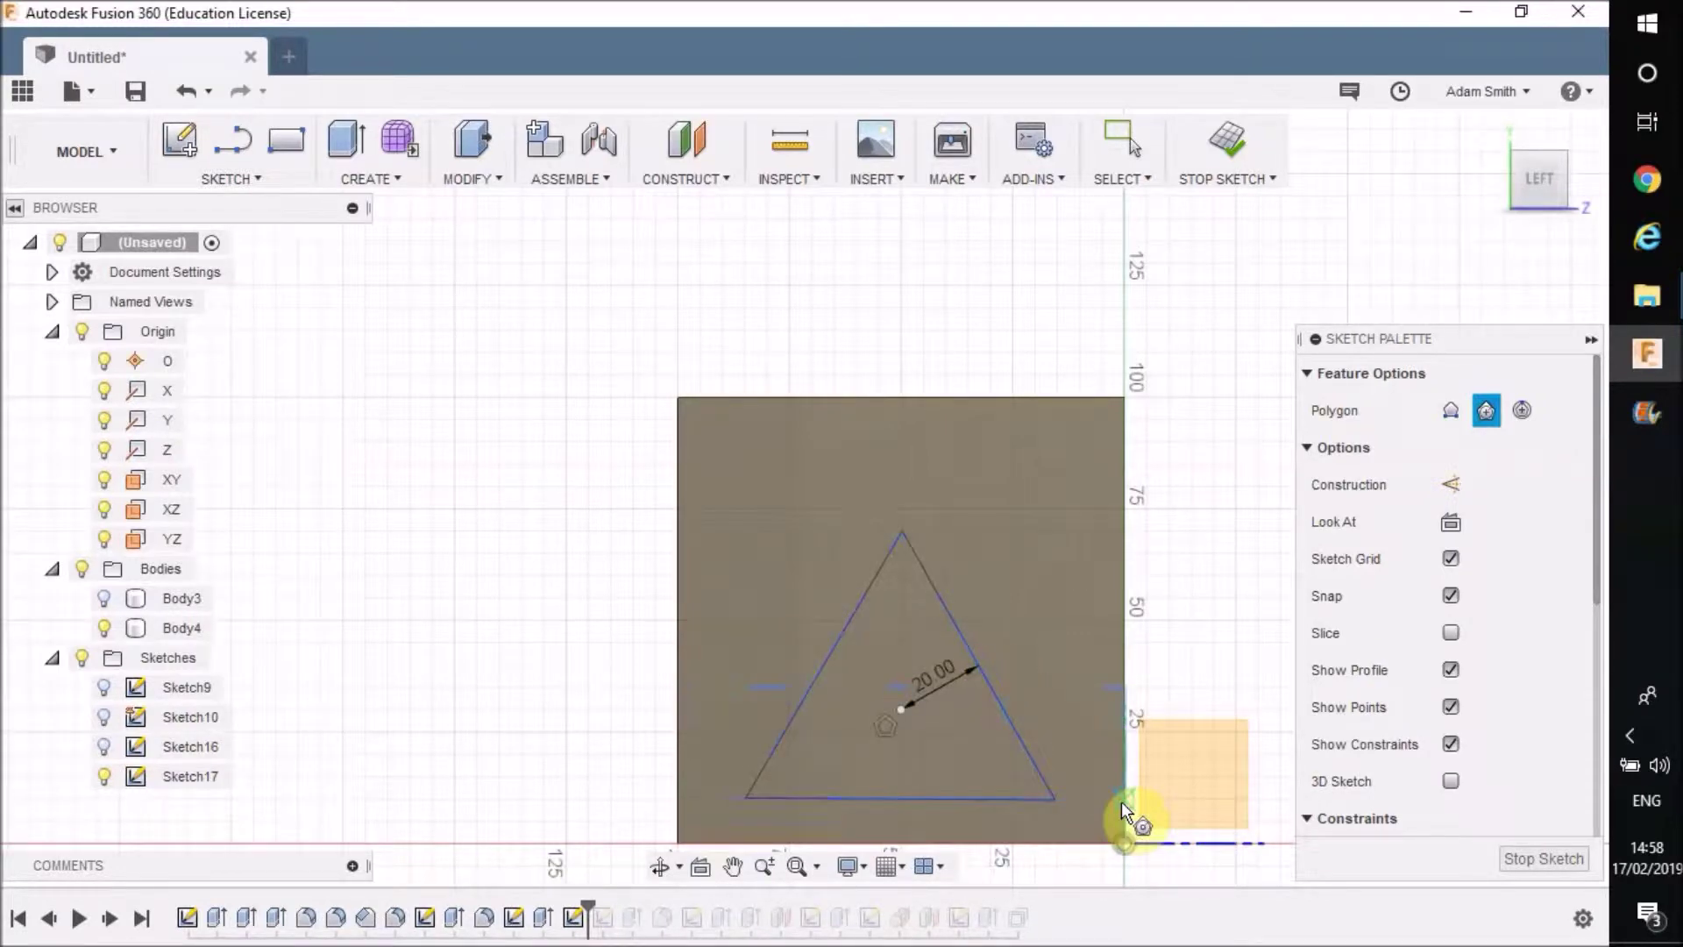
scroll(850, 706, "down", 1)
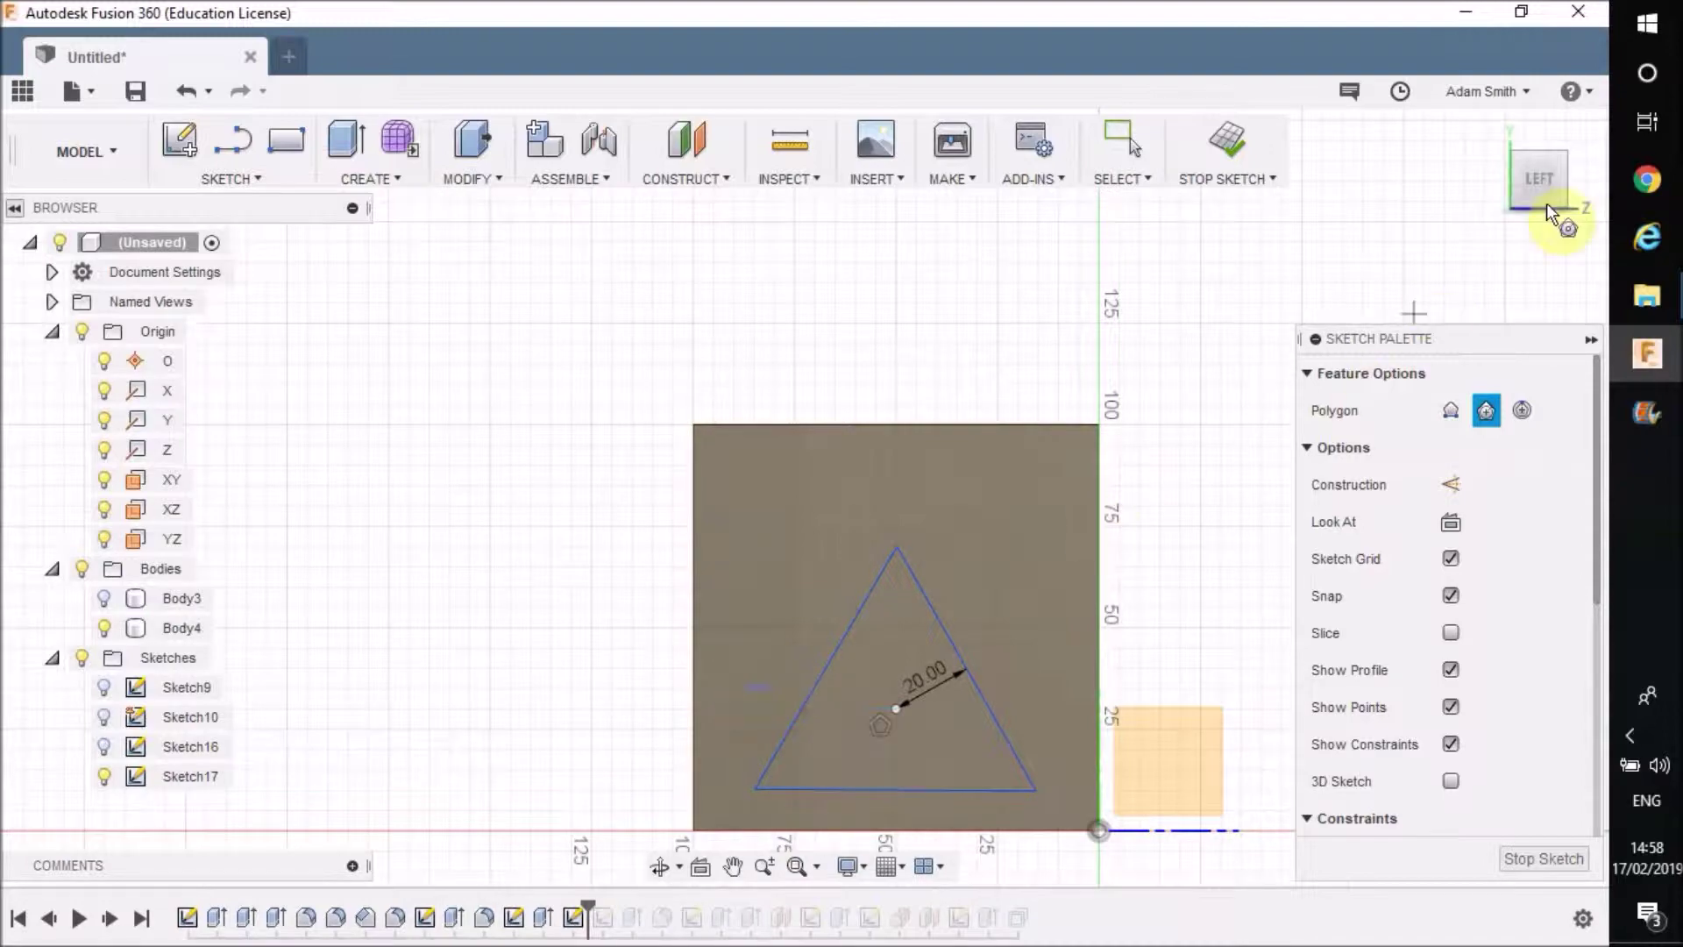
left_click(1199, 156)
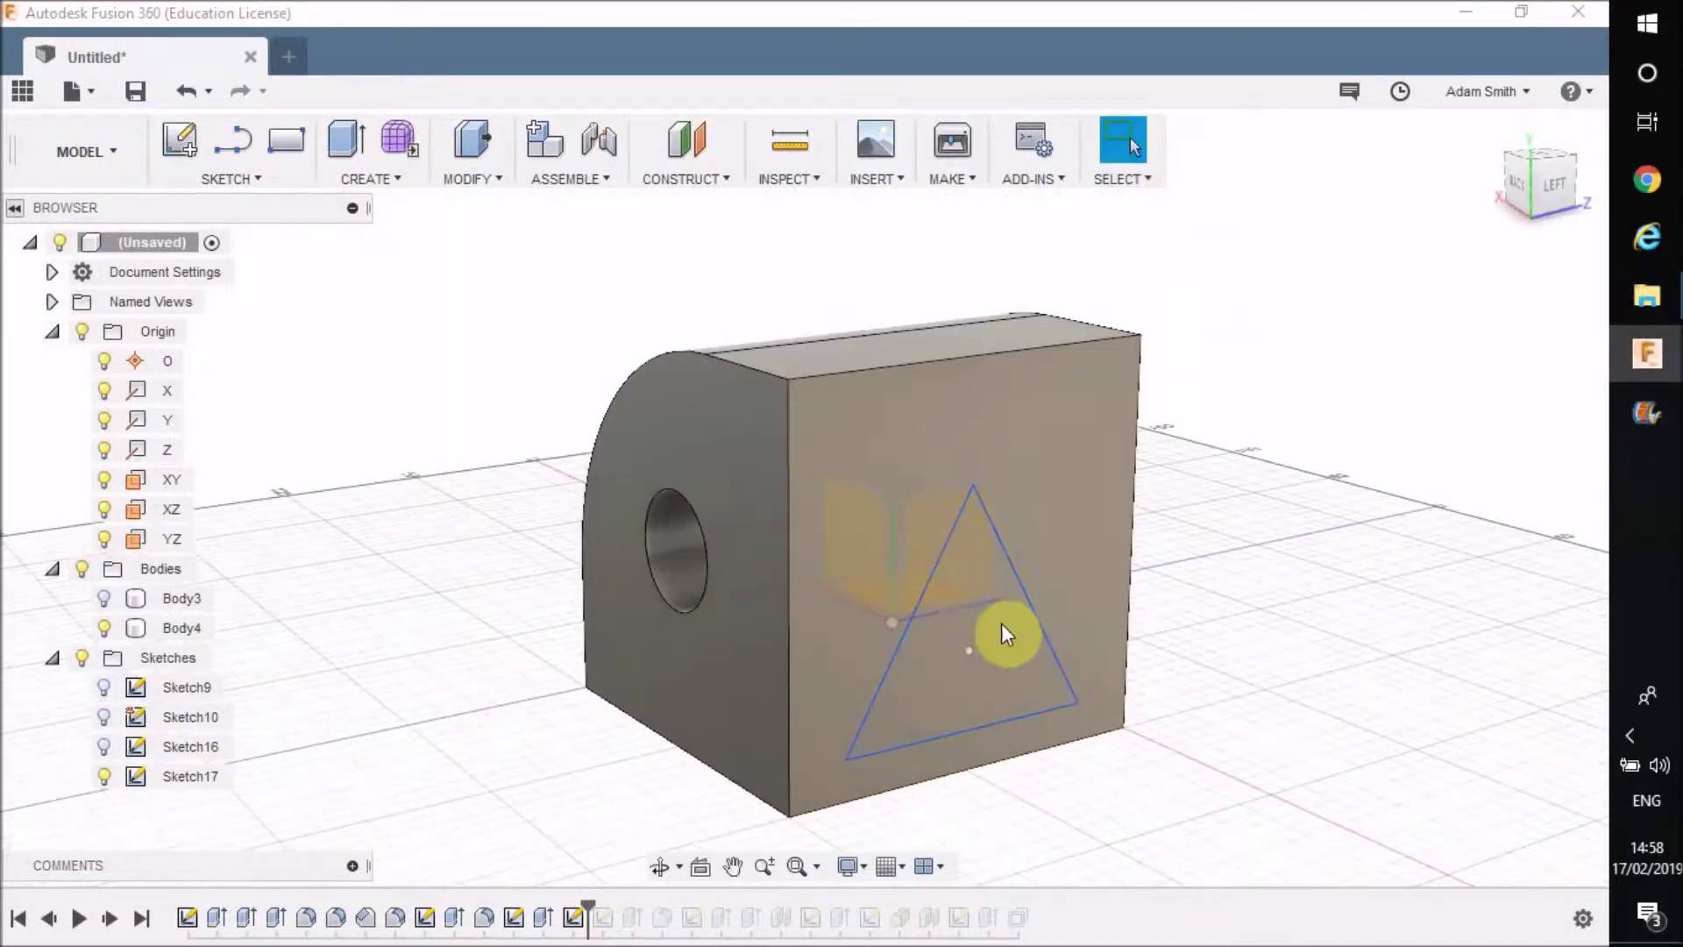
Extrude-cut the Sketch17 triangle -220 mm through the block, then inspect it from the left.
left_click(986, 600)
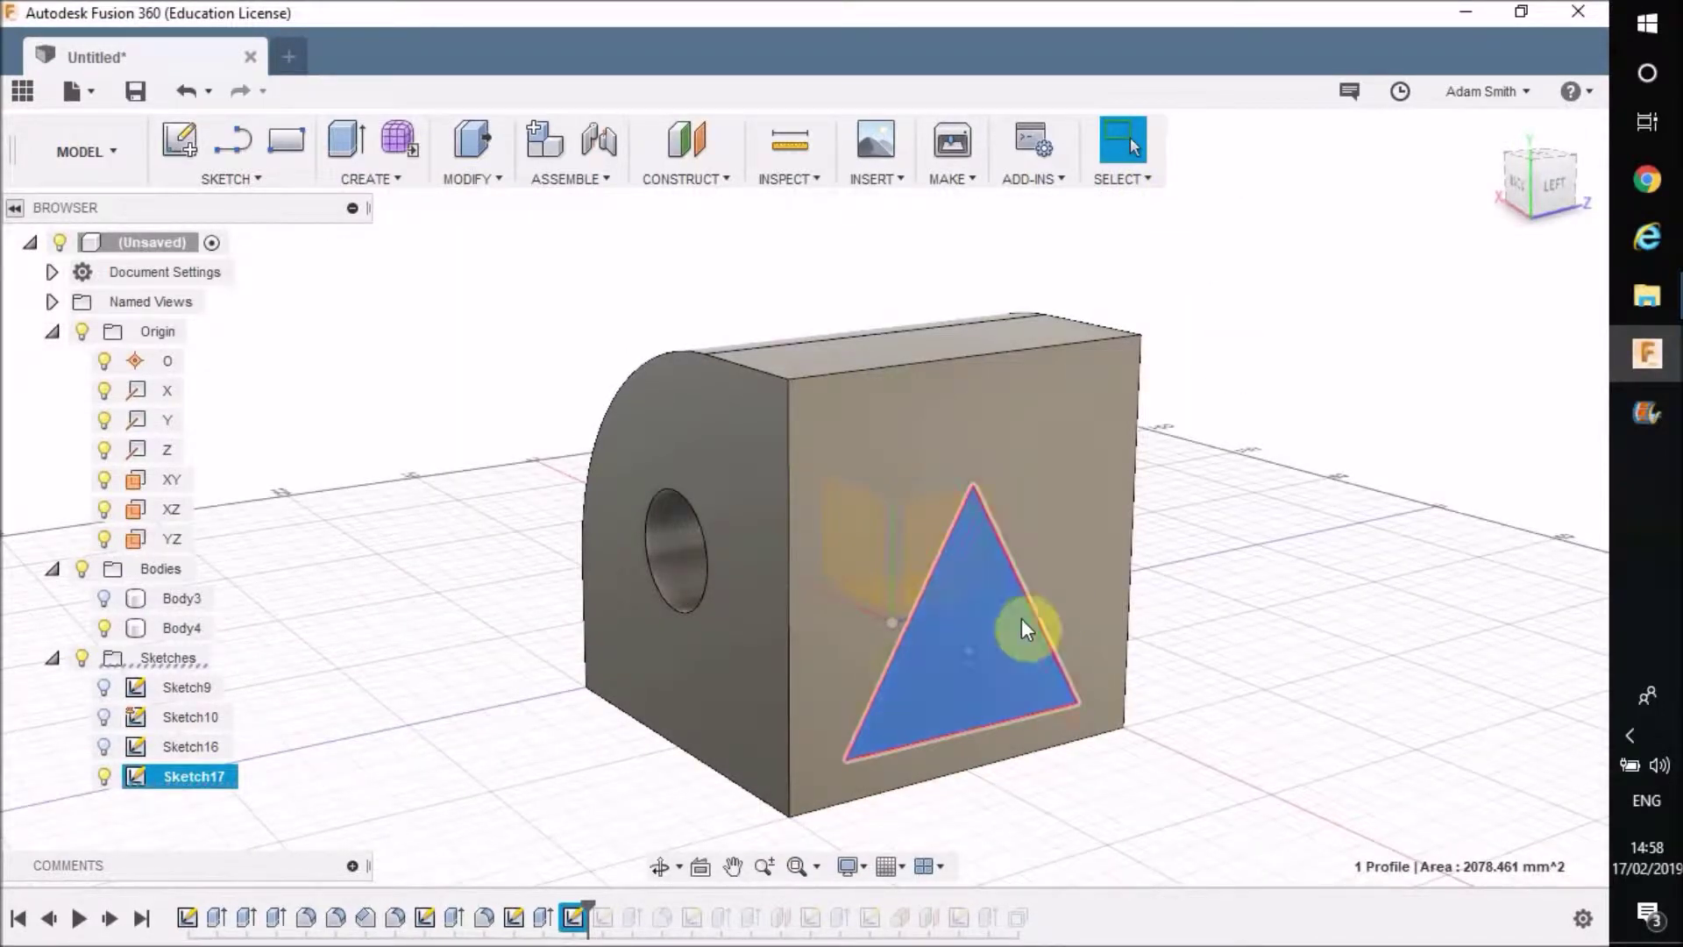
left_click(368, 149)
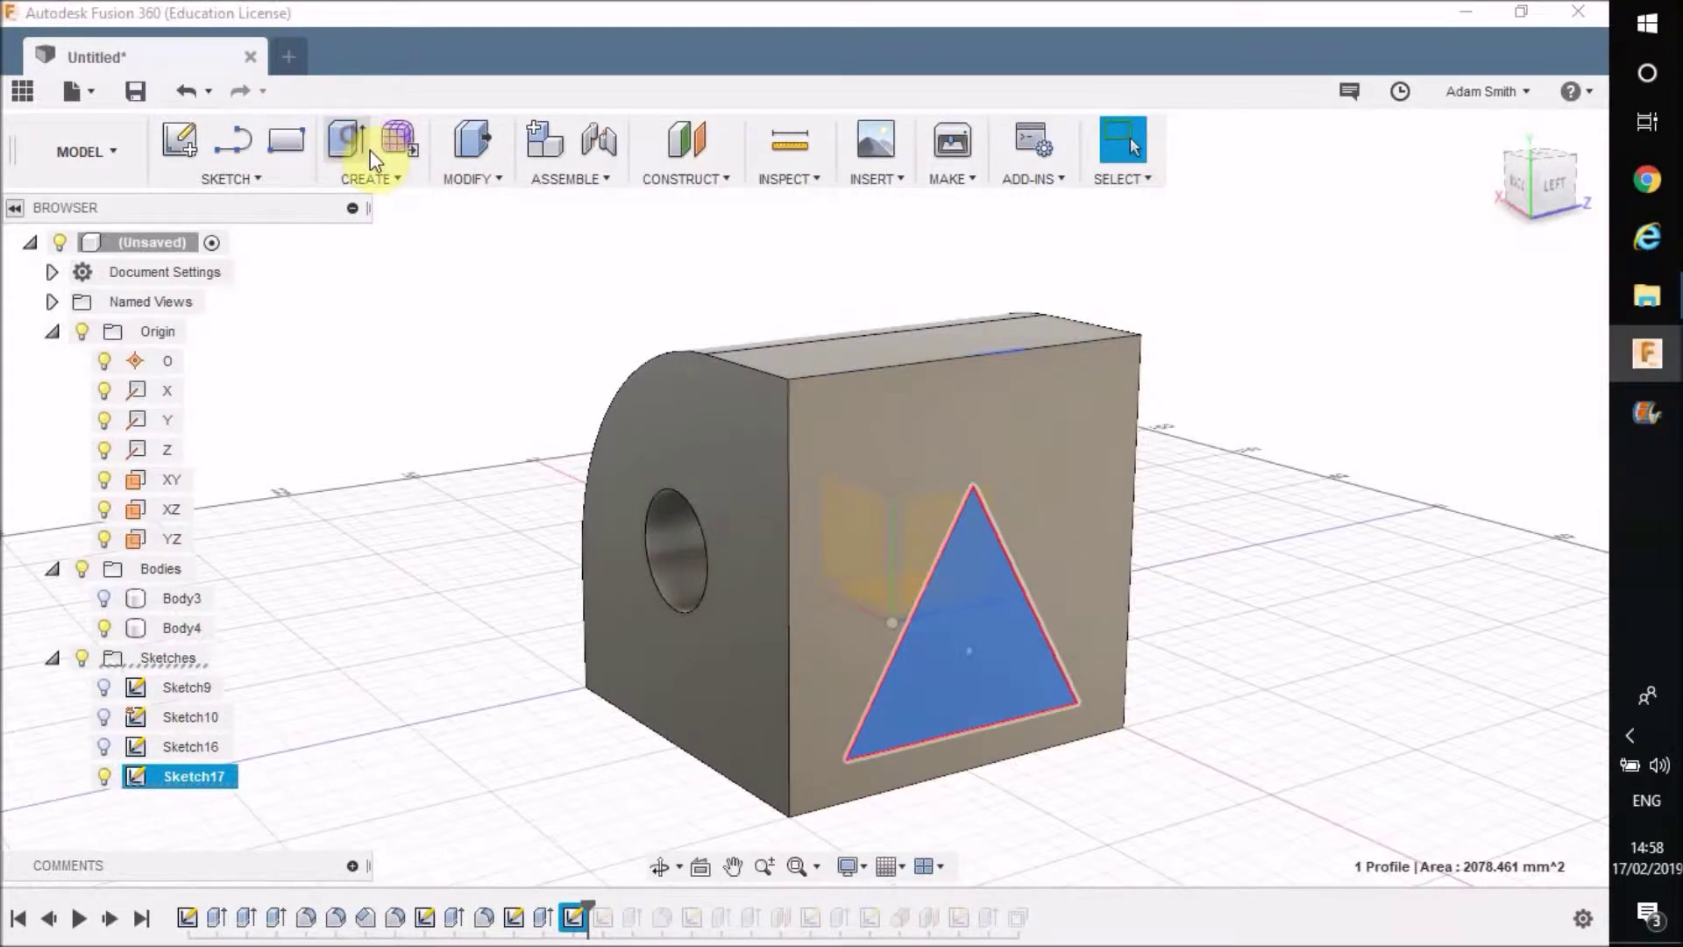
left_click_drag(996, 631, 541, 478)
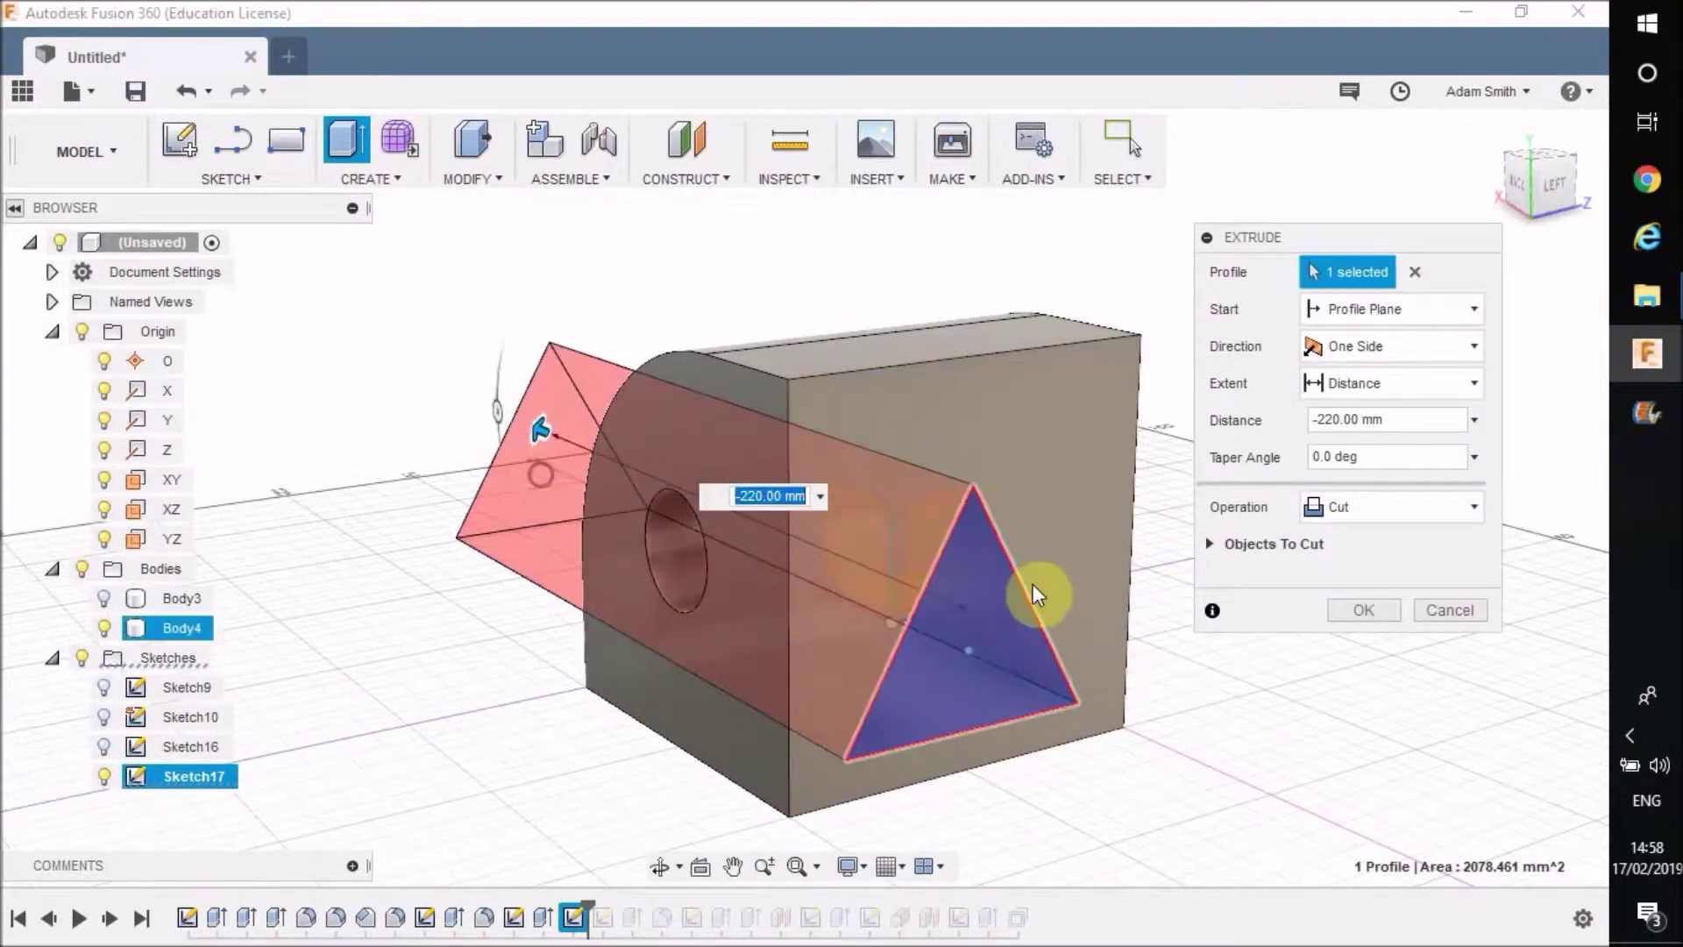
left_click(1376, 609)
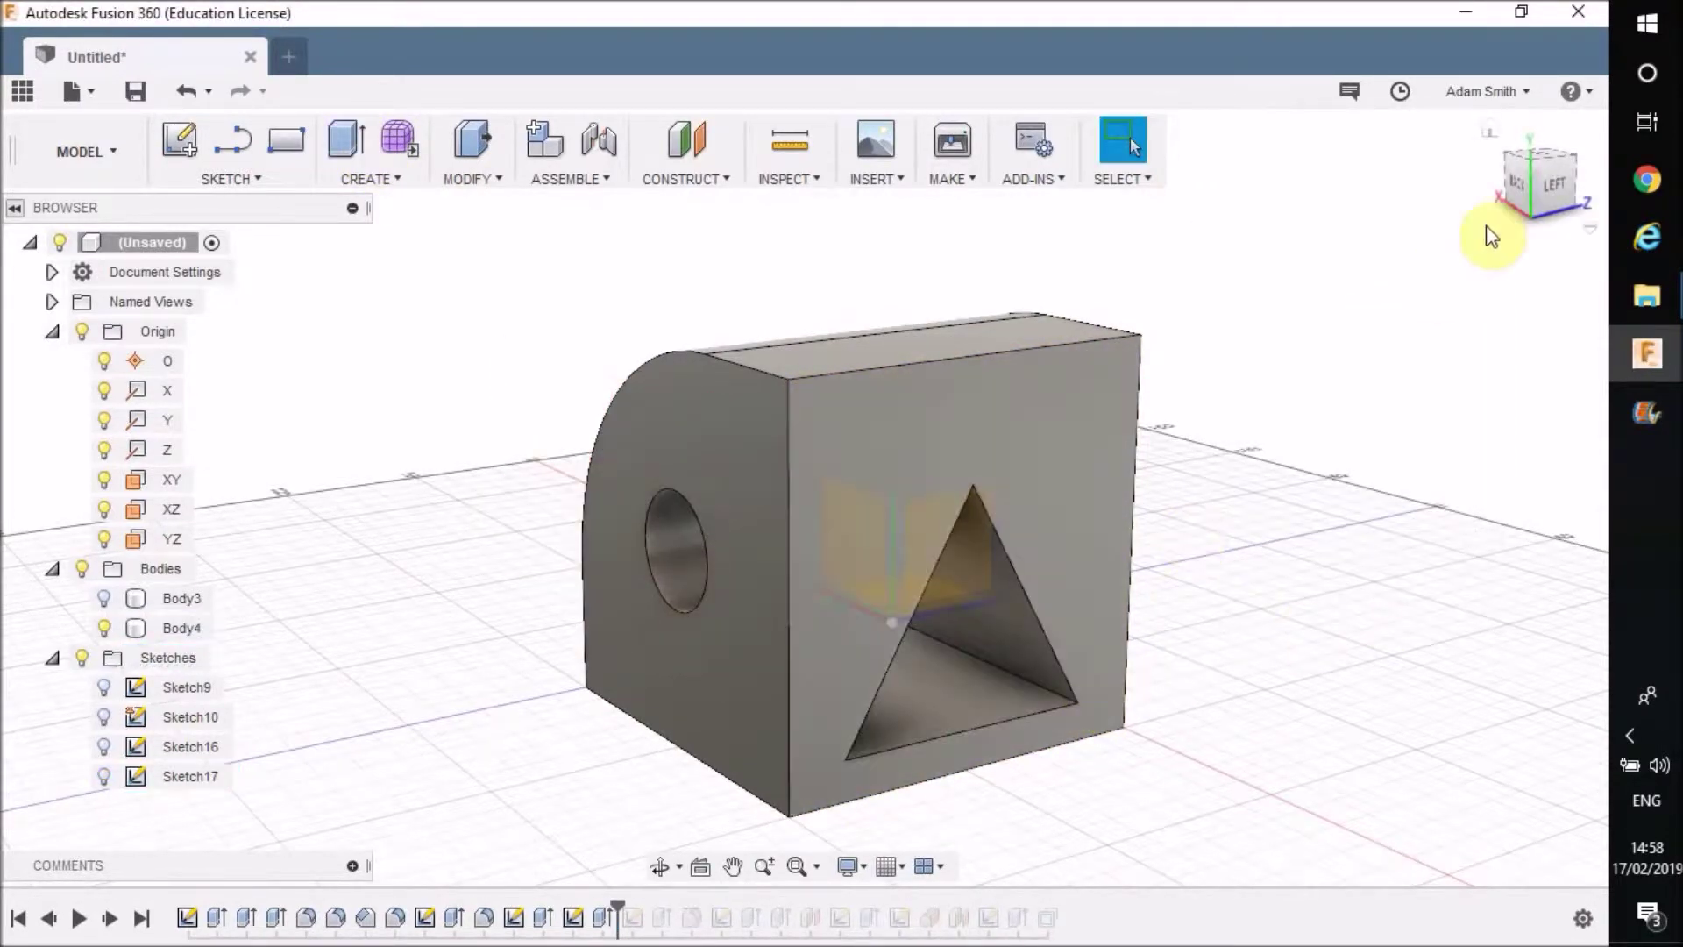
left_click(1549, 182)
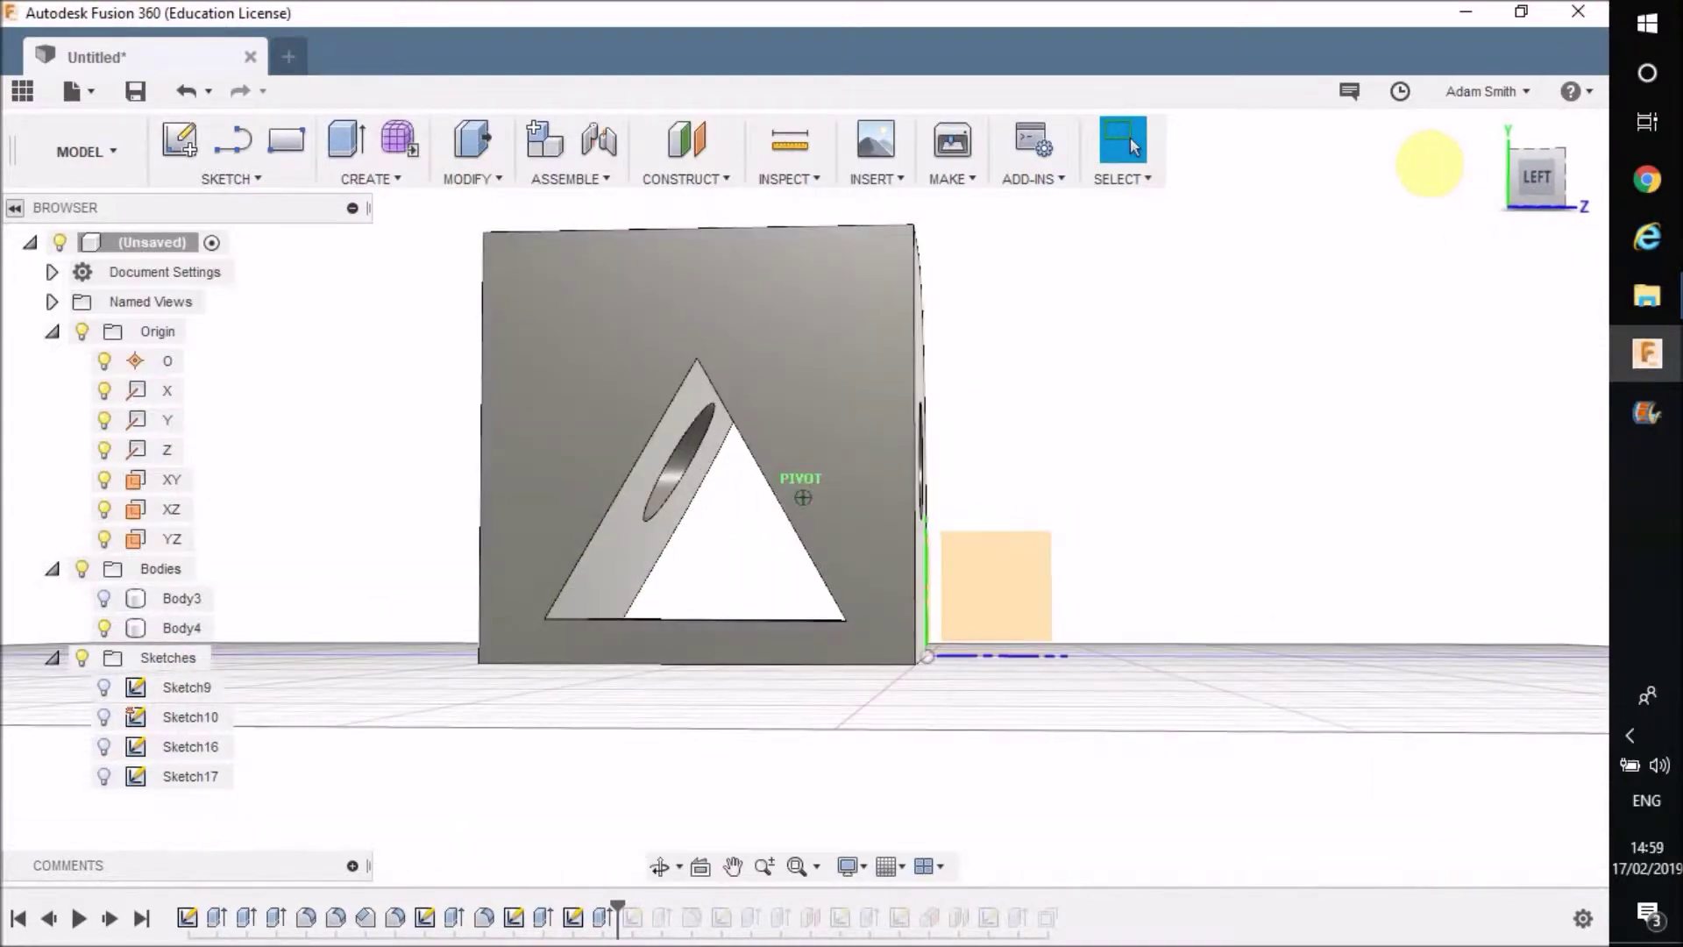
middle_click_drag(1428, 163, 266, 216, "shift")
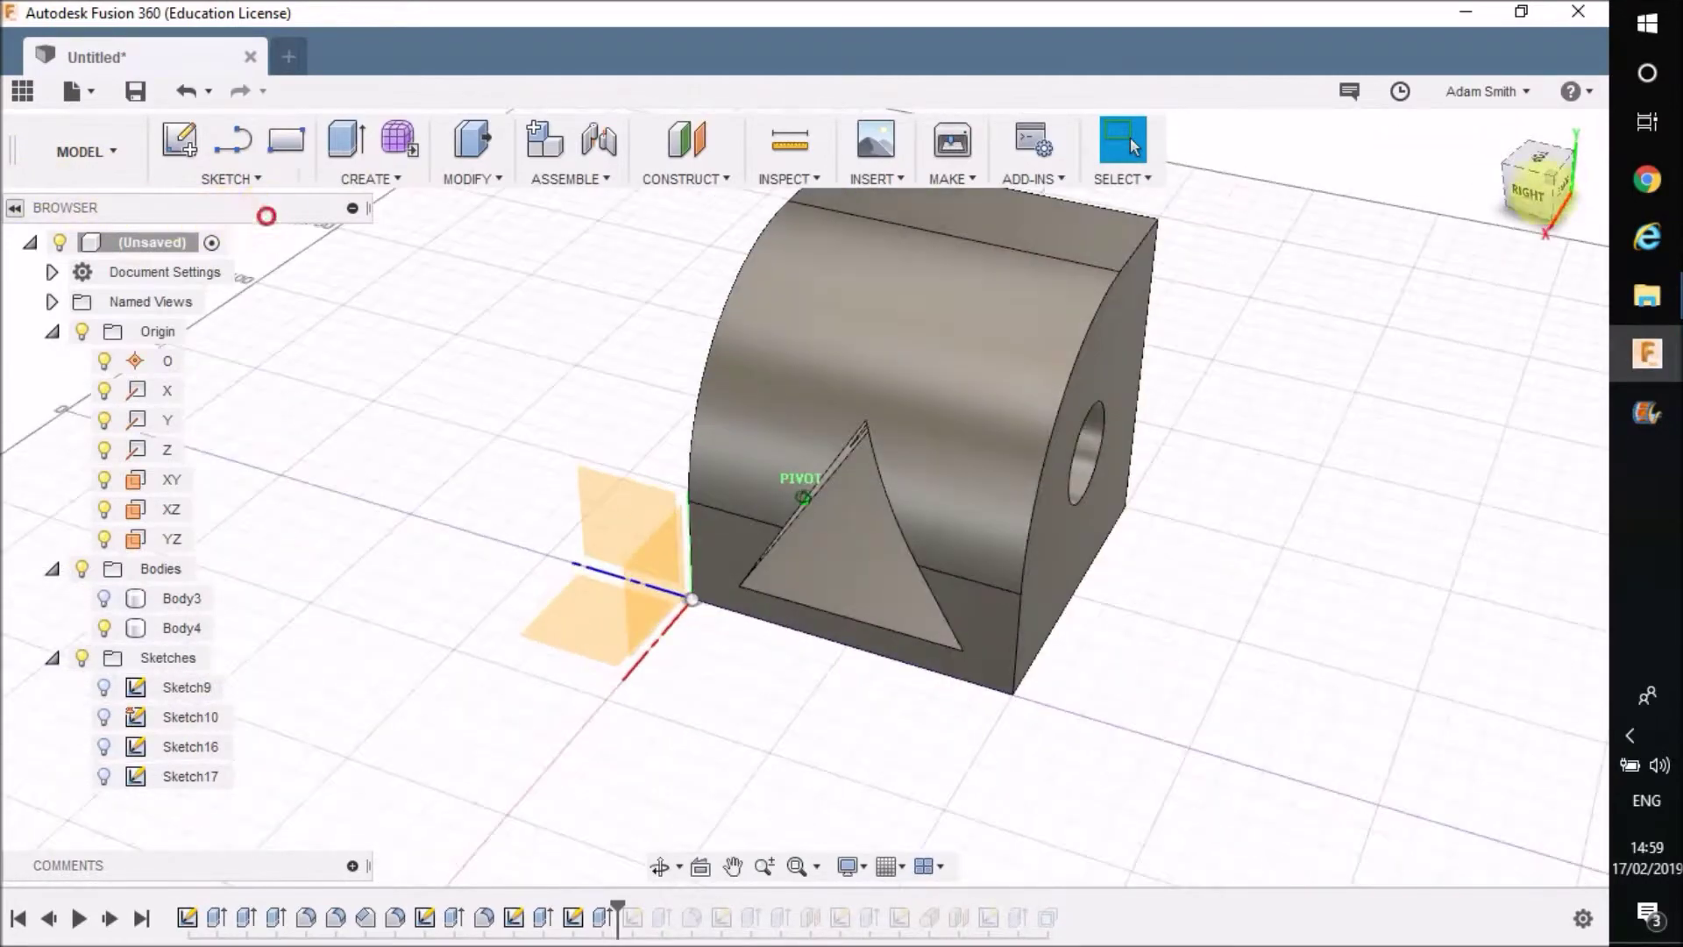
left_click(998, 326)
Create Plane5 as an offset plane 20 mm above the flat top face.
middle_click_drag(1552, 183, 1376, 250, "shift")
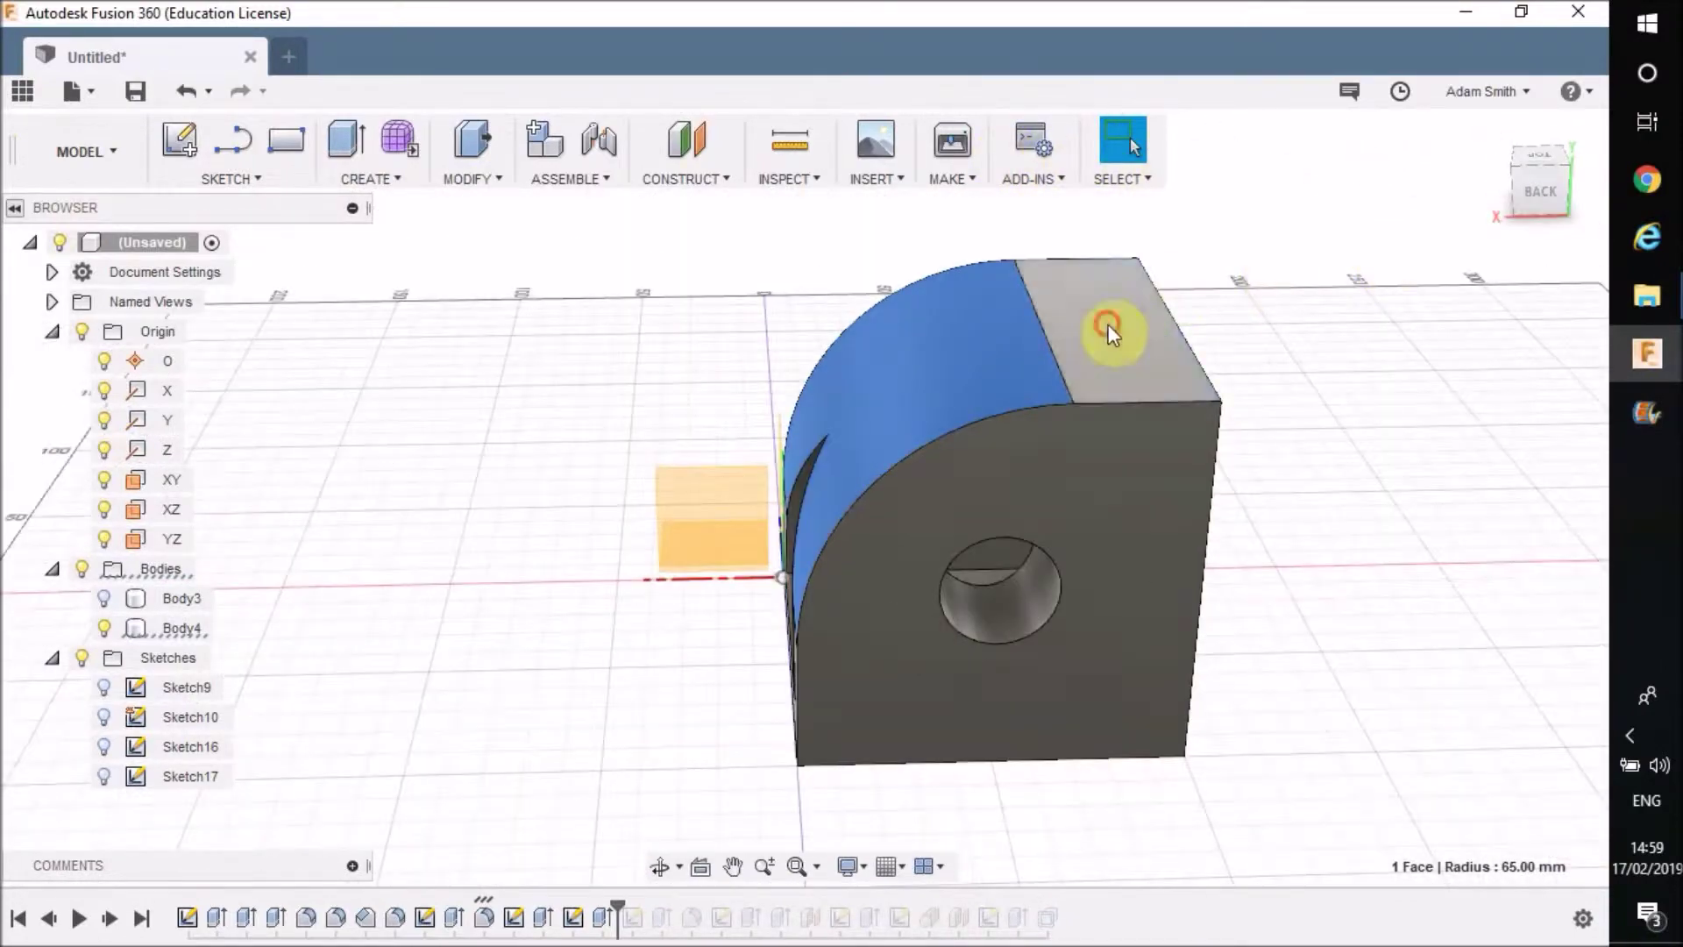
left_click(1150, 366)
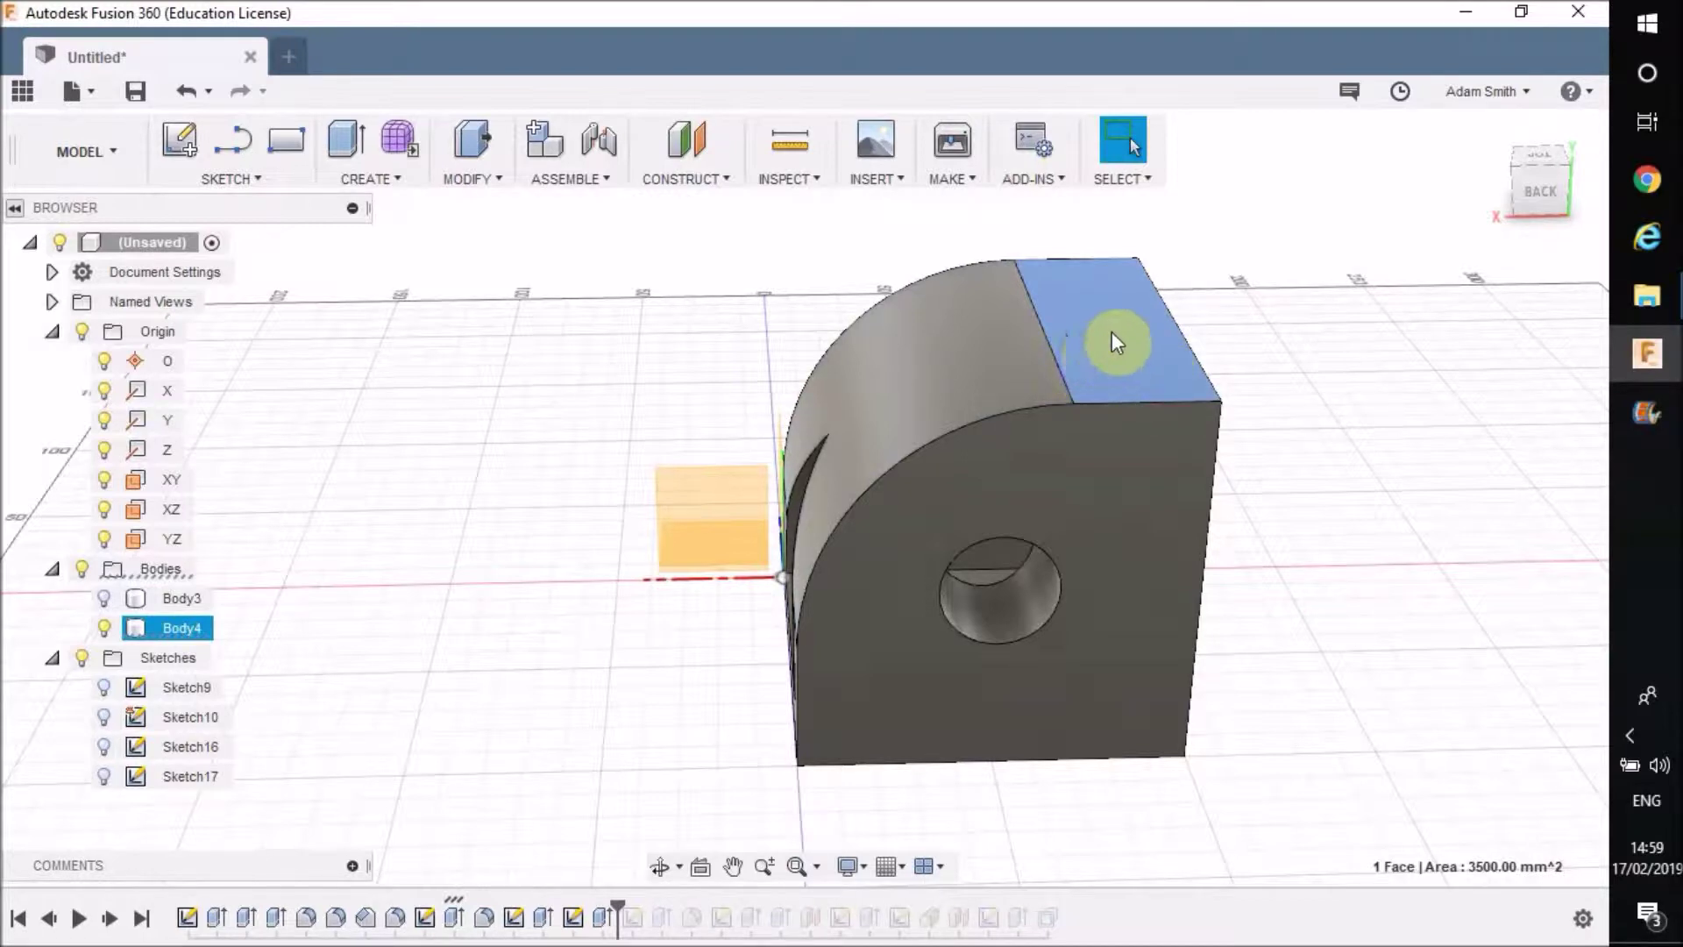
left_click(706, 181)
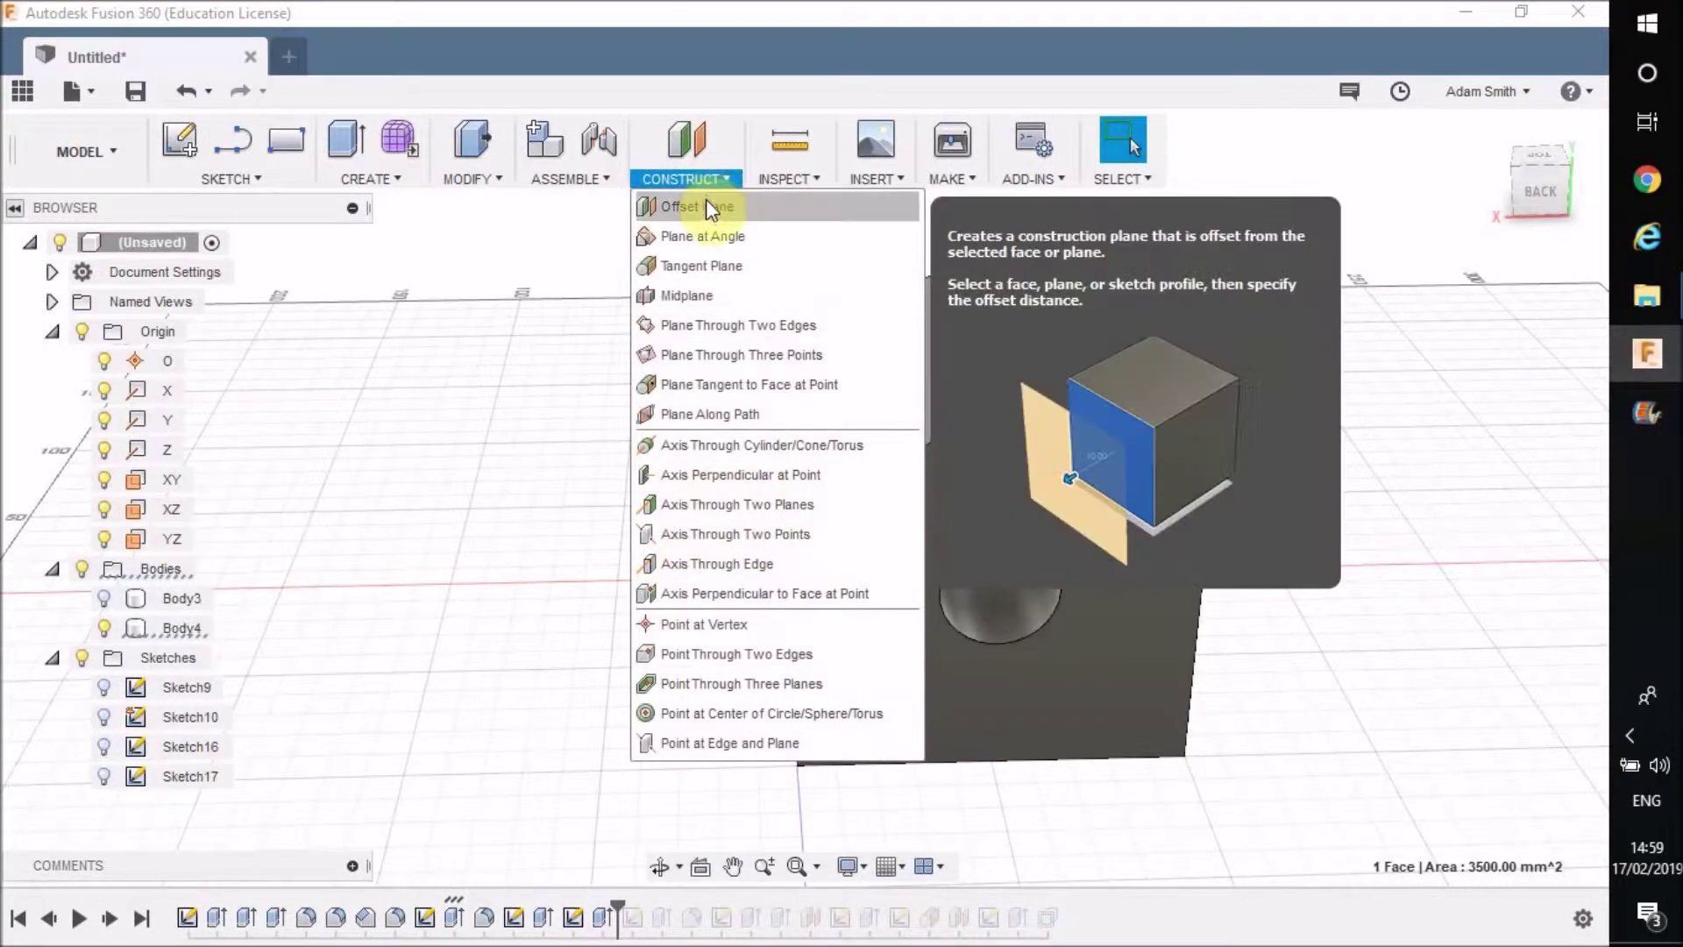
left_click(708, 207)
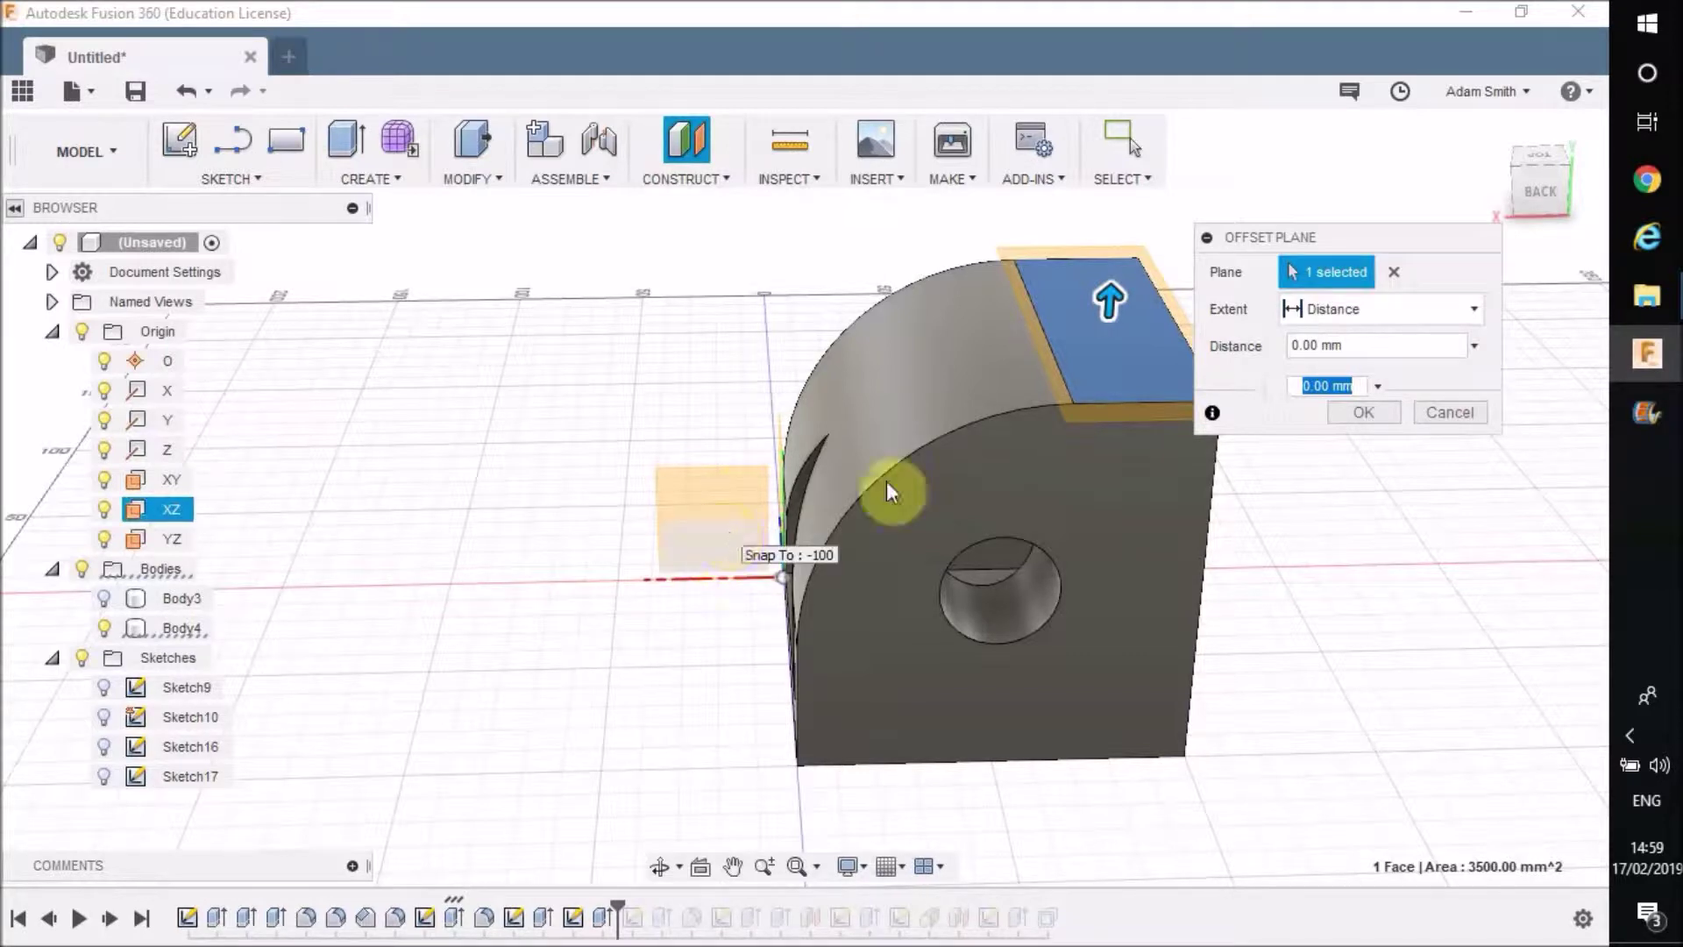
left_click_drag(1109, 297, 1115, 226)
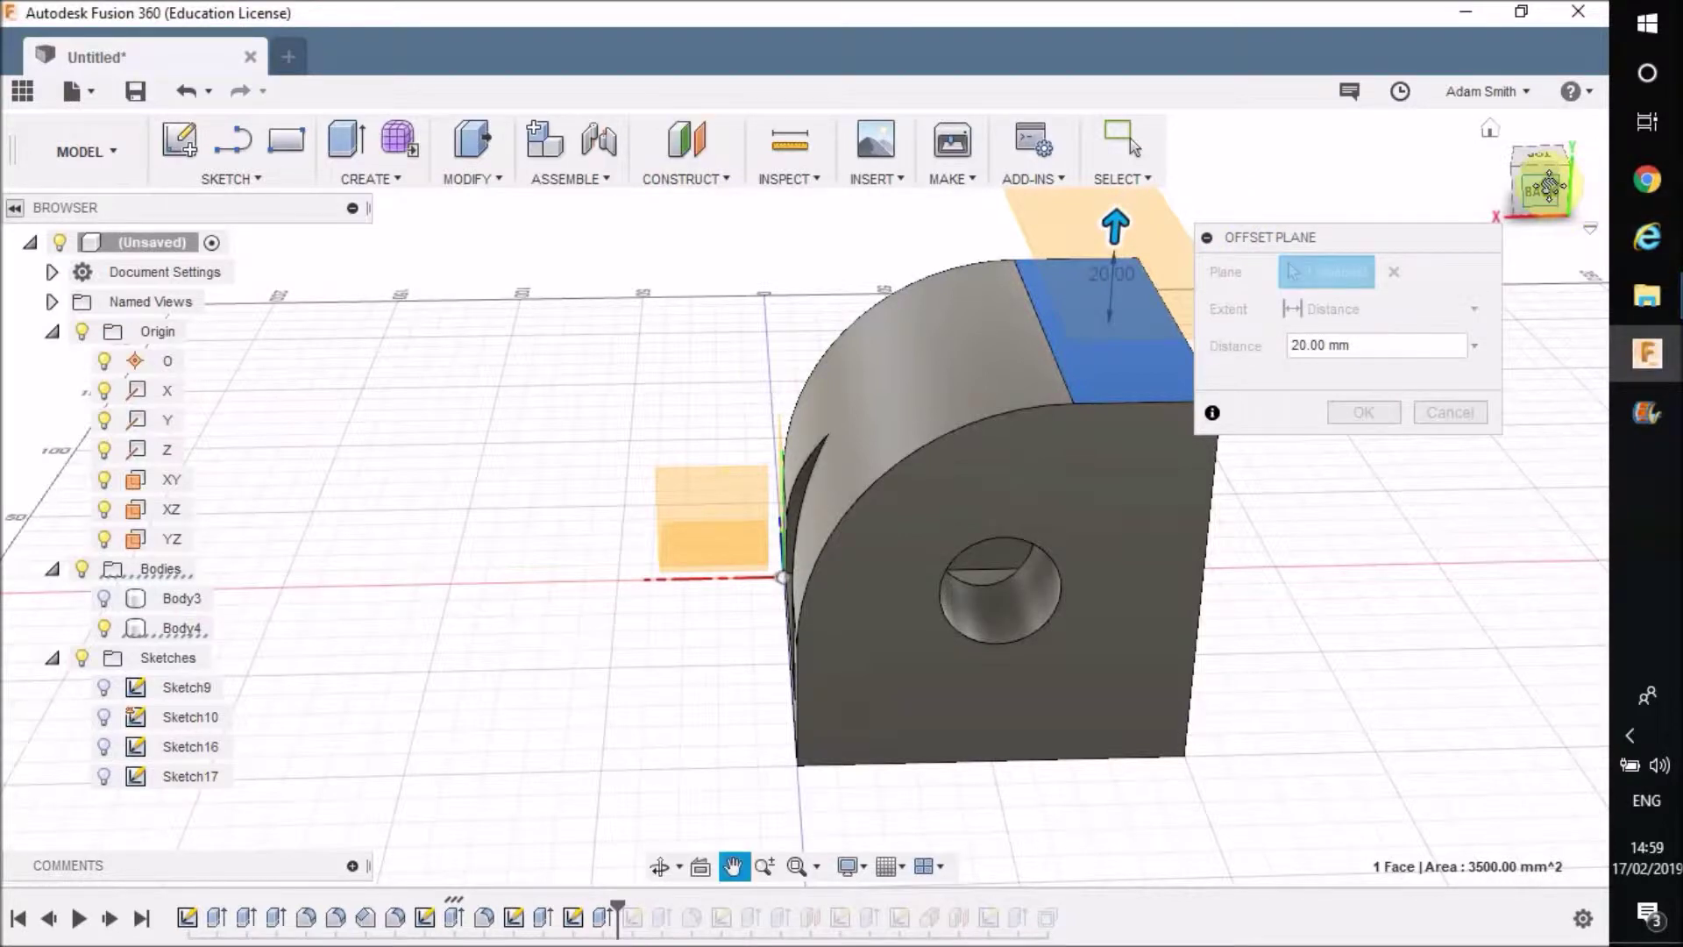
left_click(1544, 190)
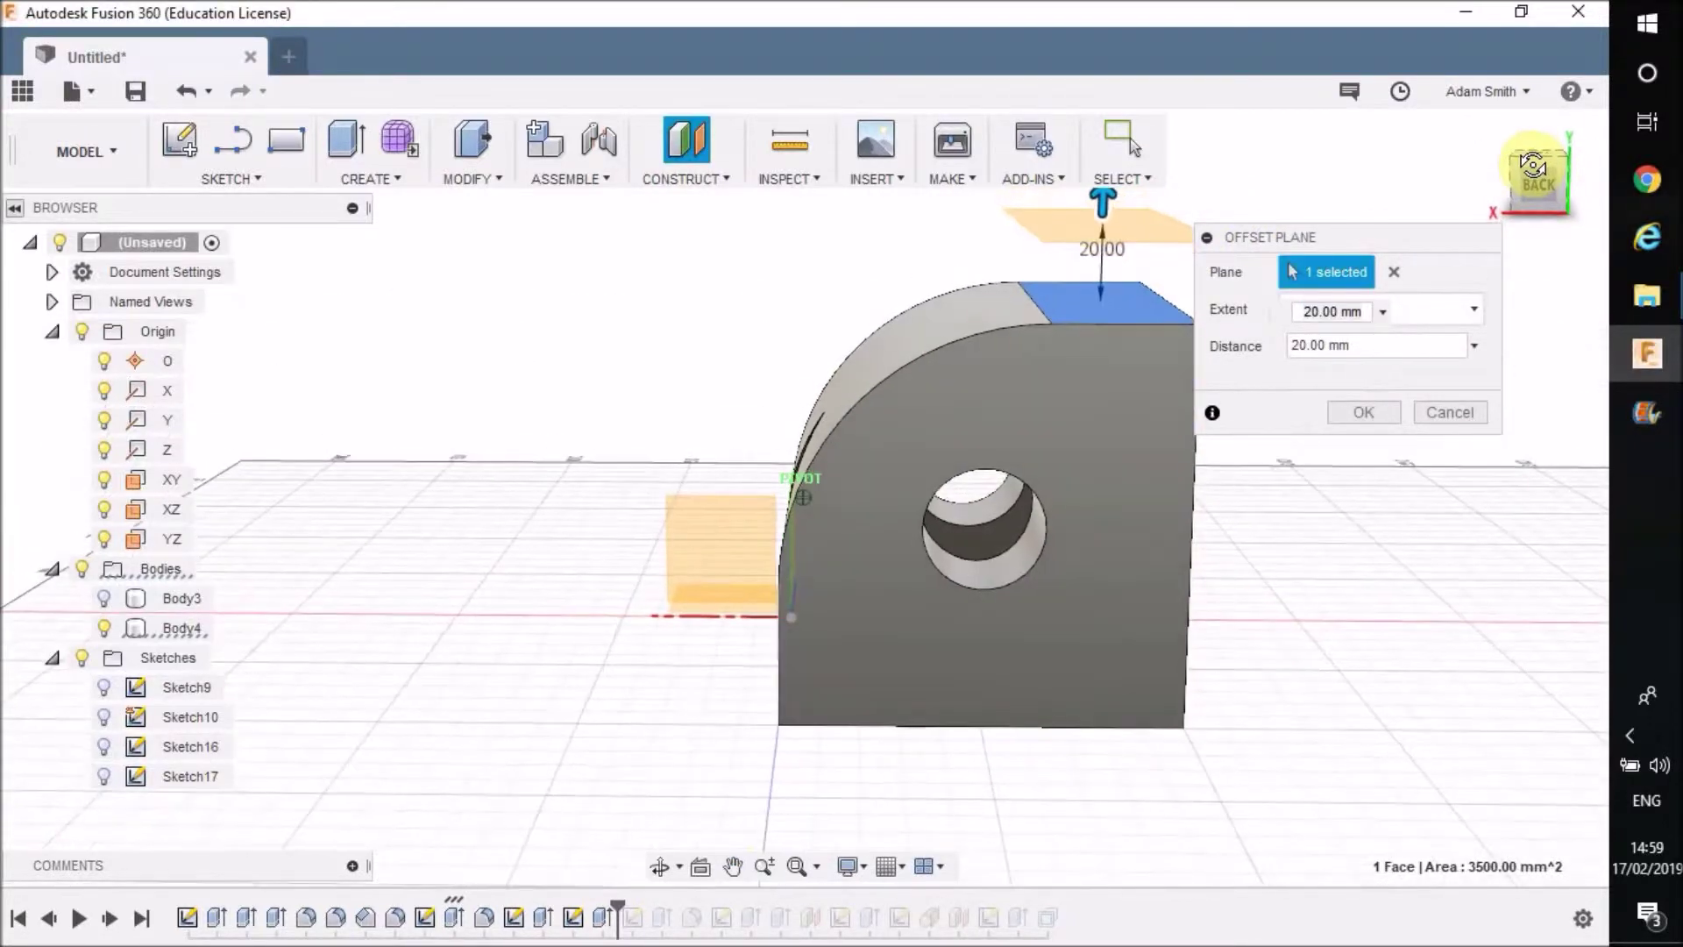
left_click(1100, 253)
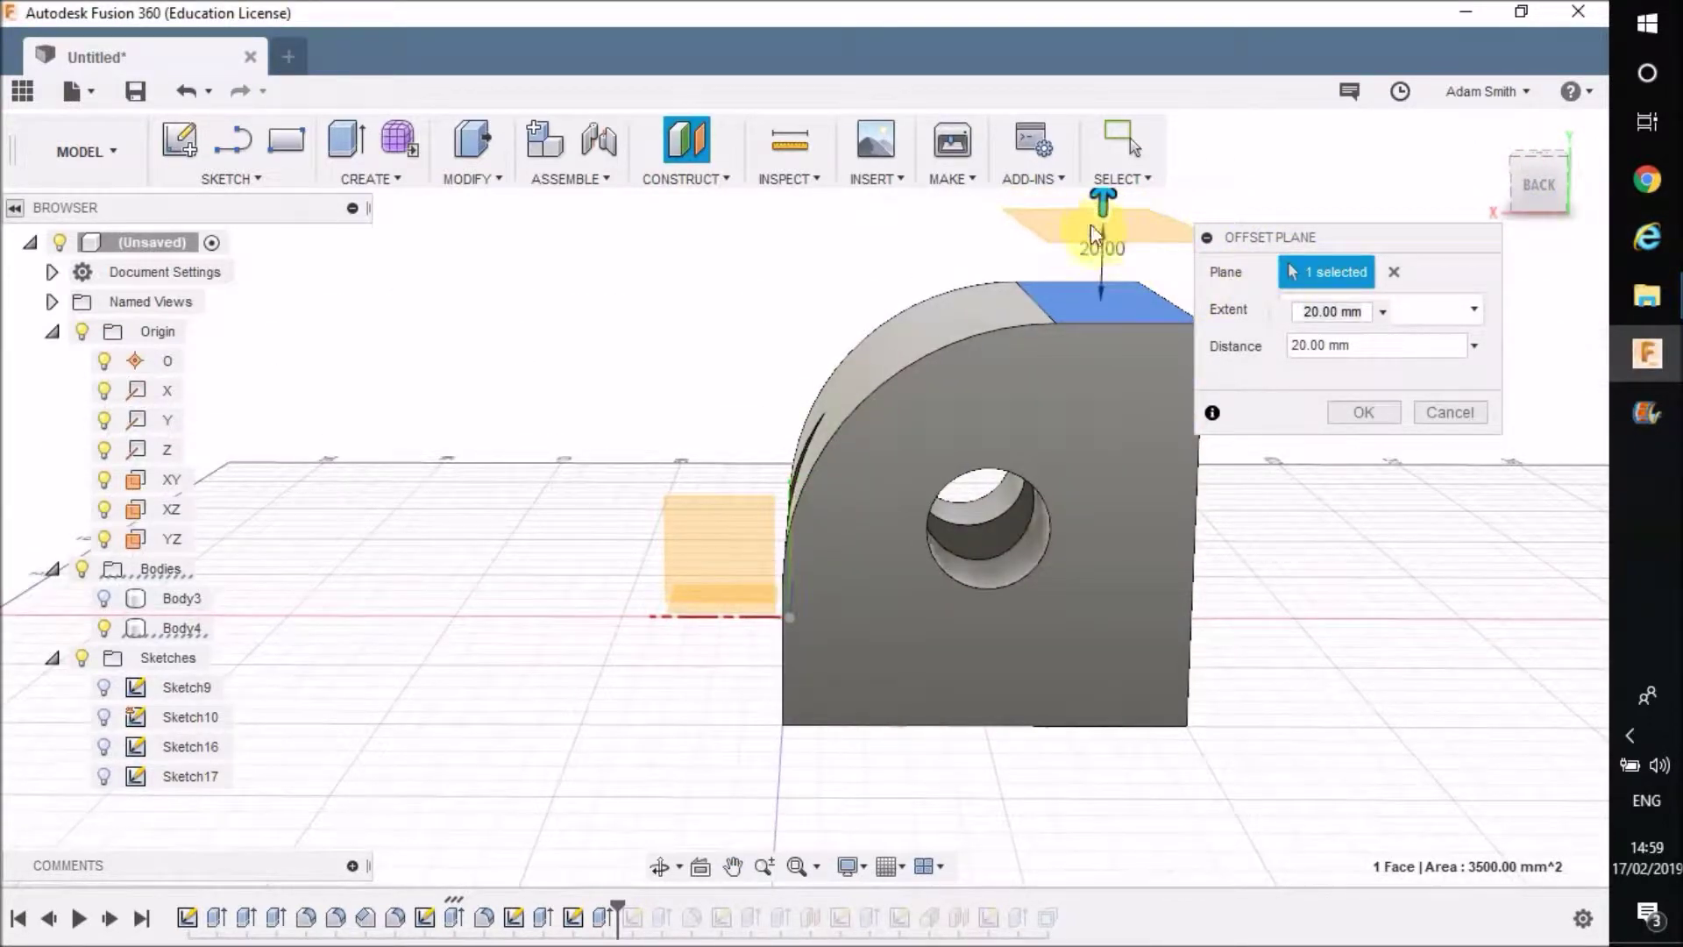
left_click(1361, 412)
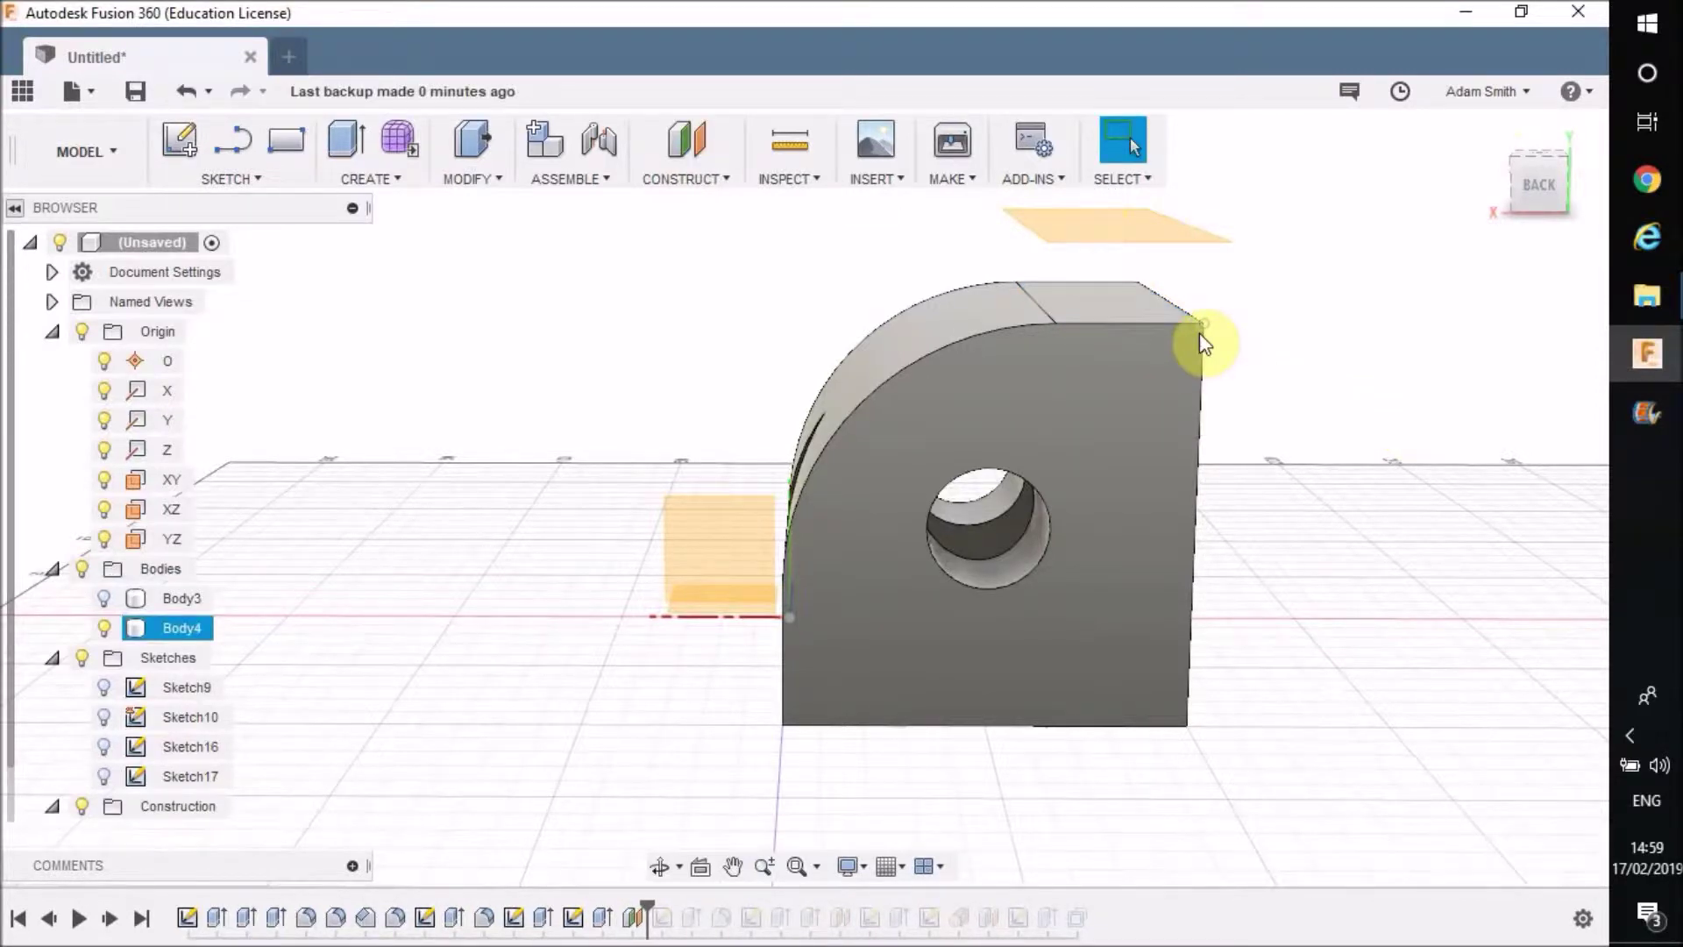
left_click(1110, 230)
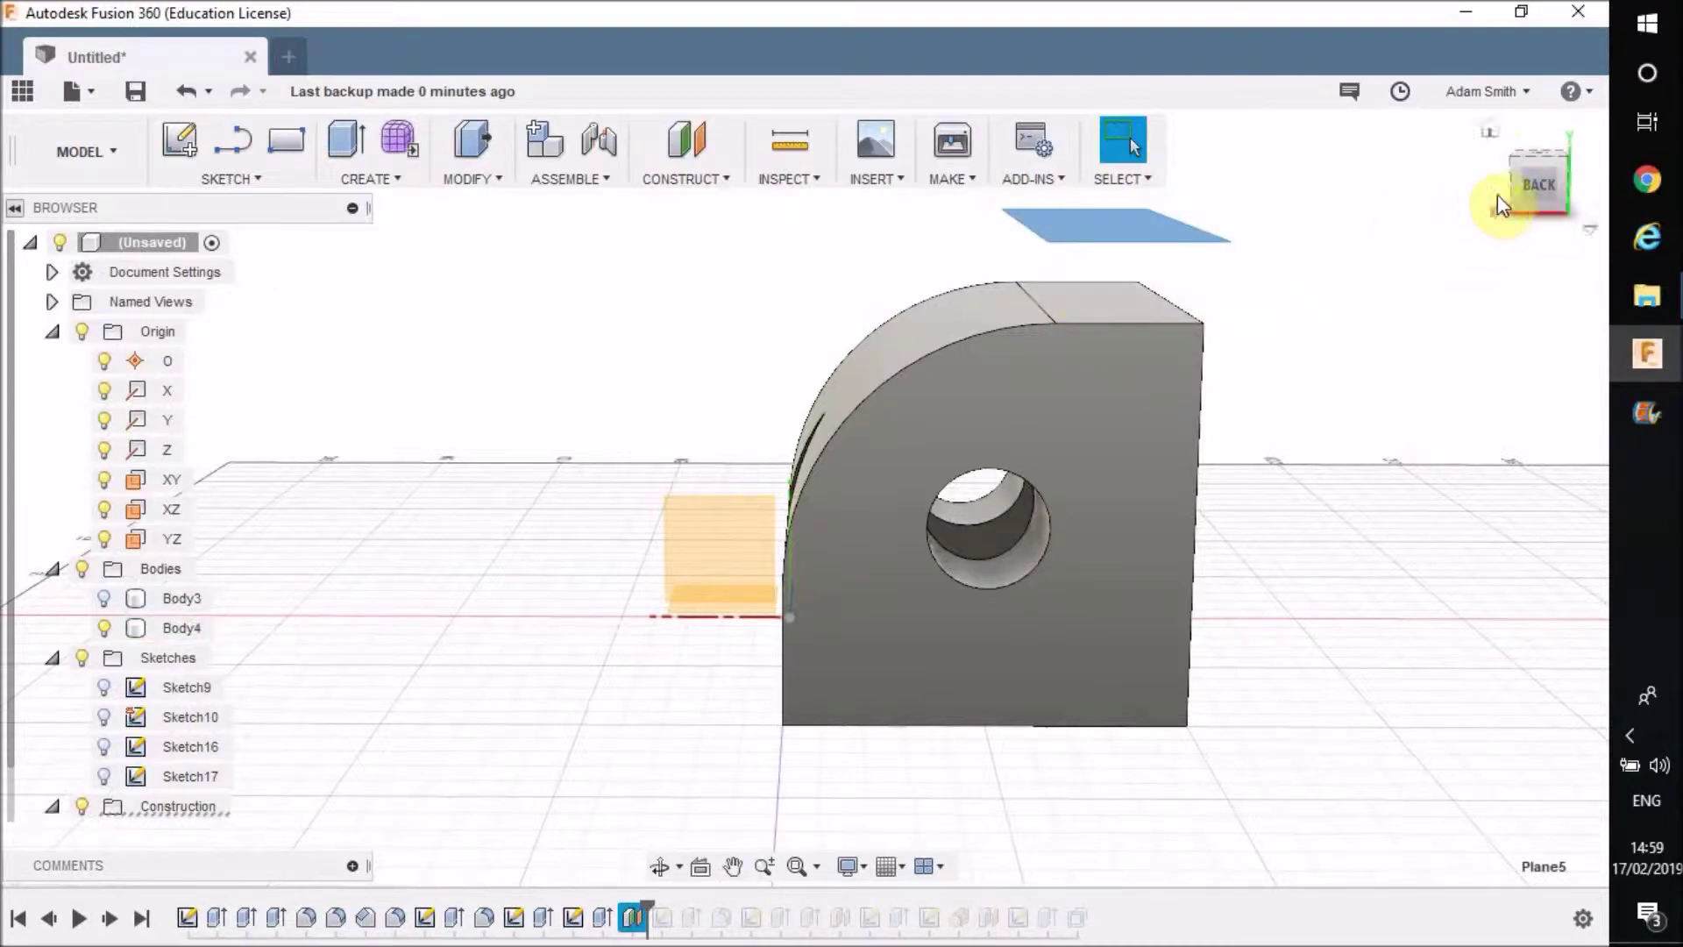
Start a sketch on Plane5 and draw zigzag lines down the block's back edge.
left_click(1568, 206)
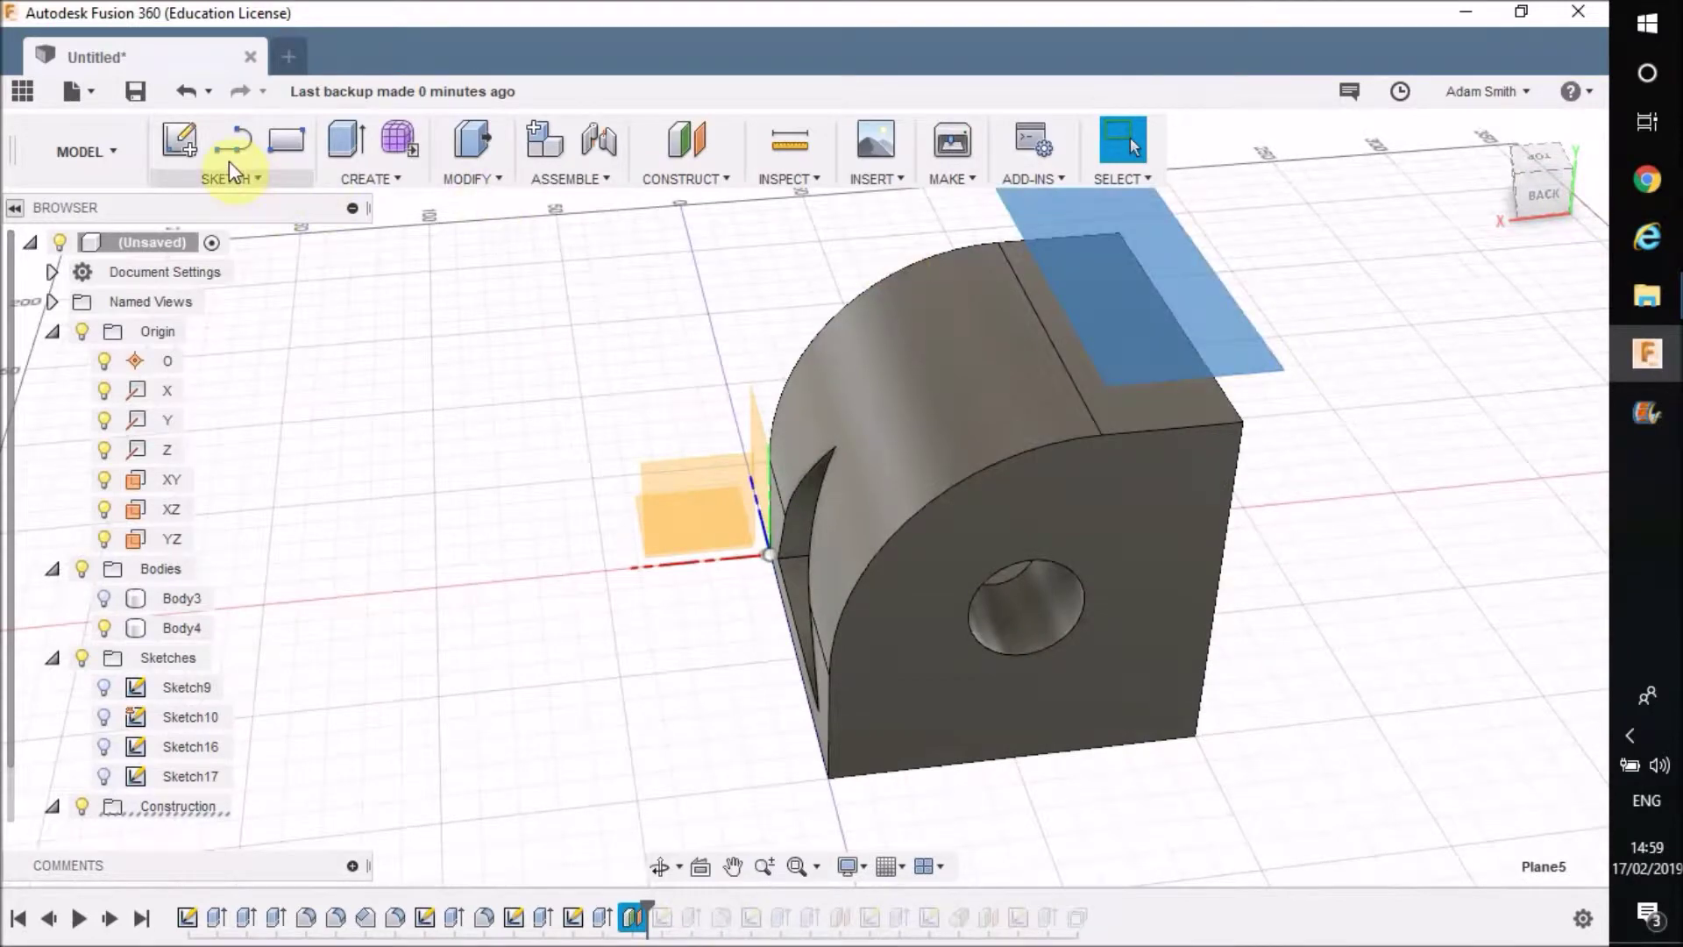
left_click(197, 144)
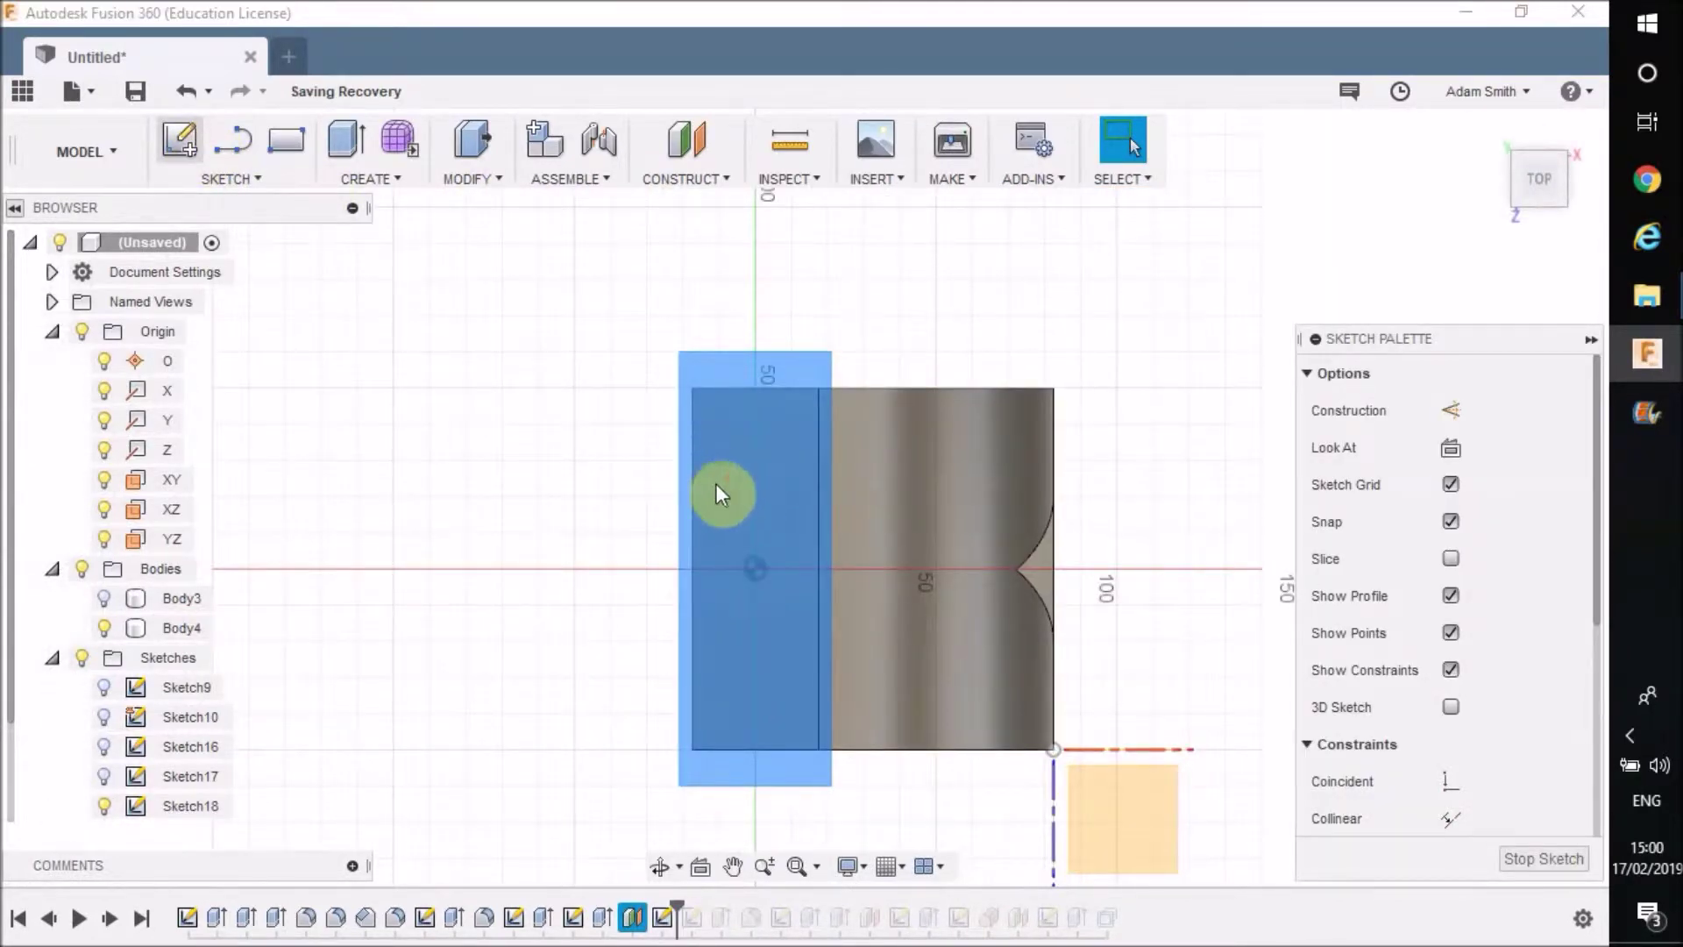
scroll(716, 486, "up", 2)
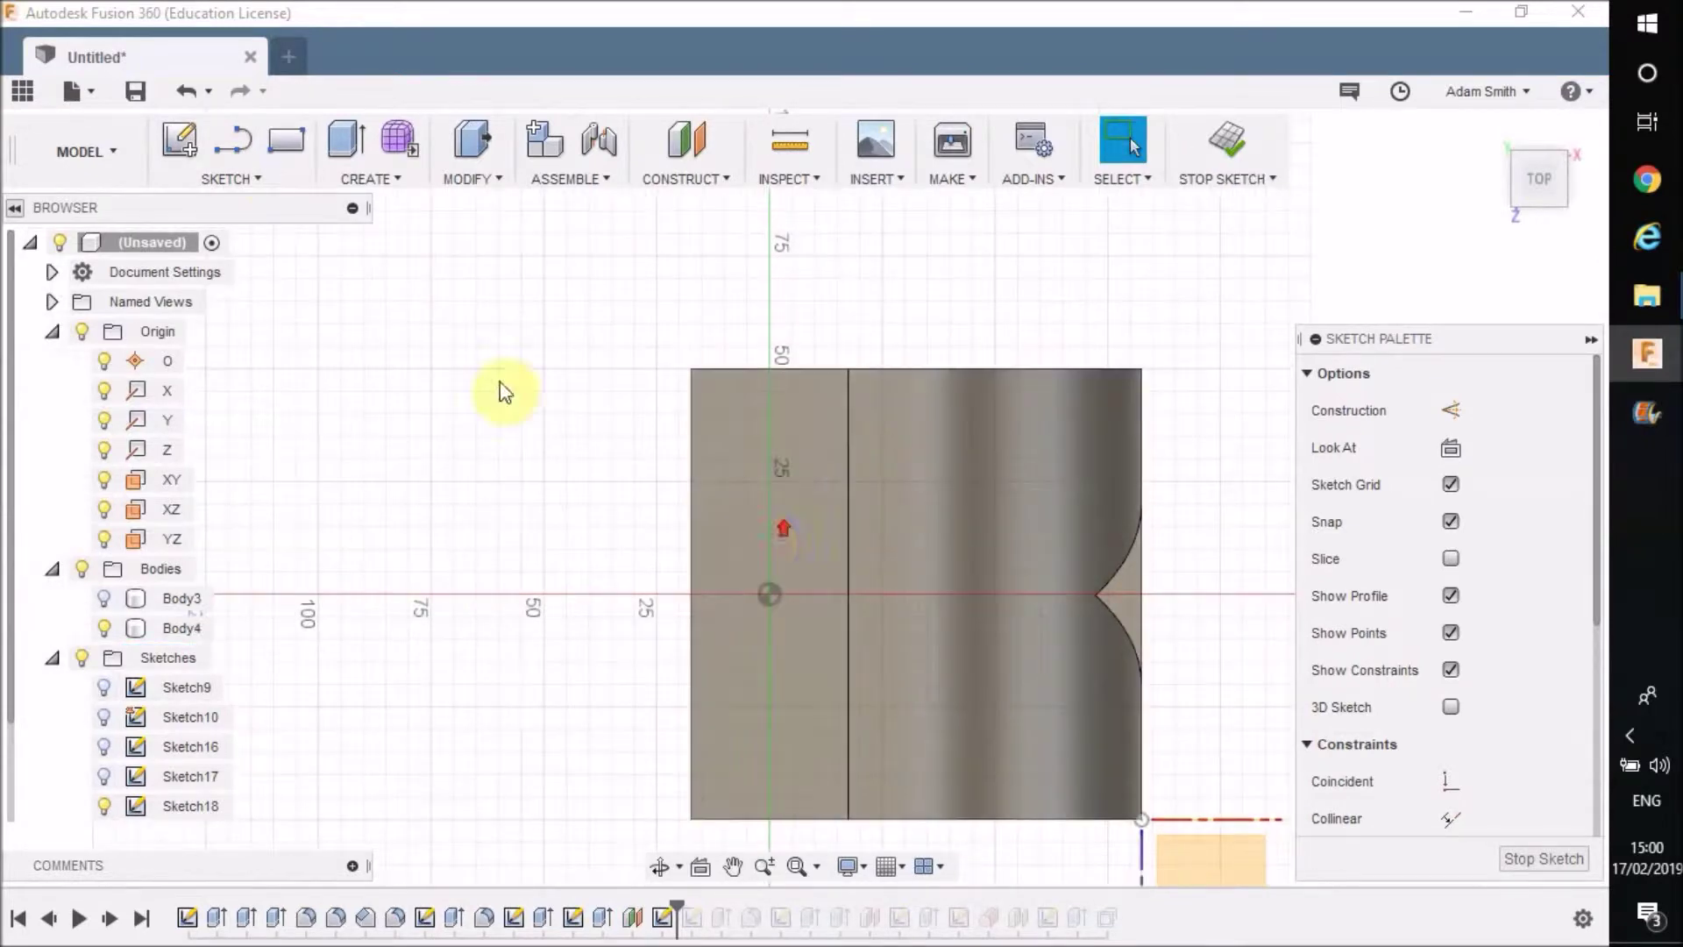
left_click(239, 153)
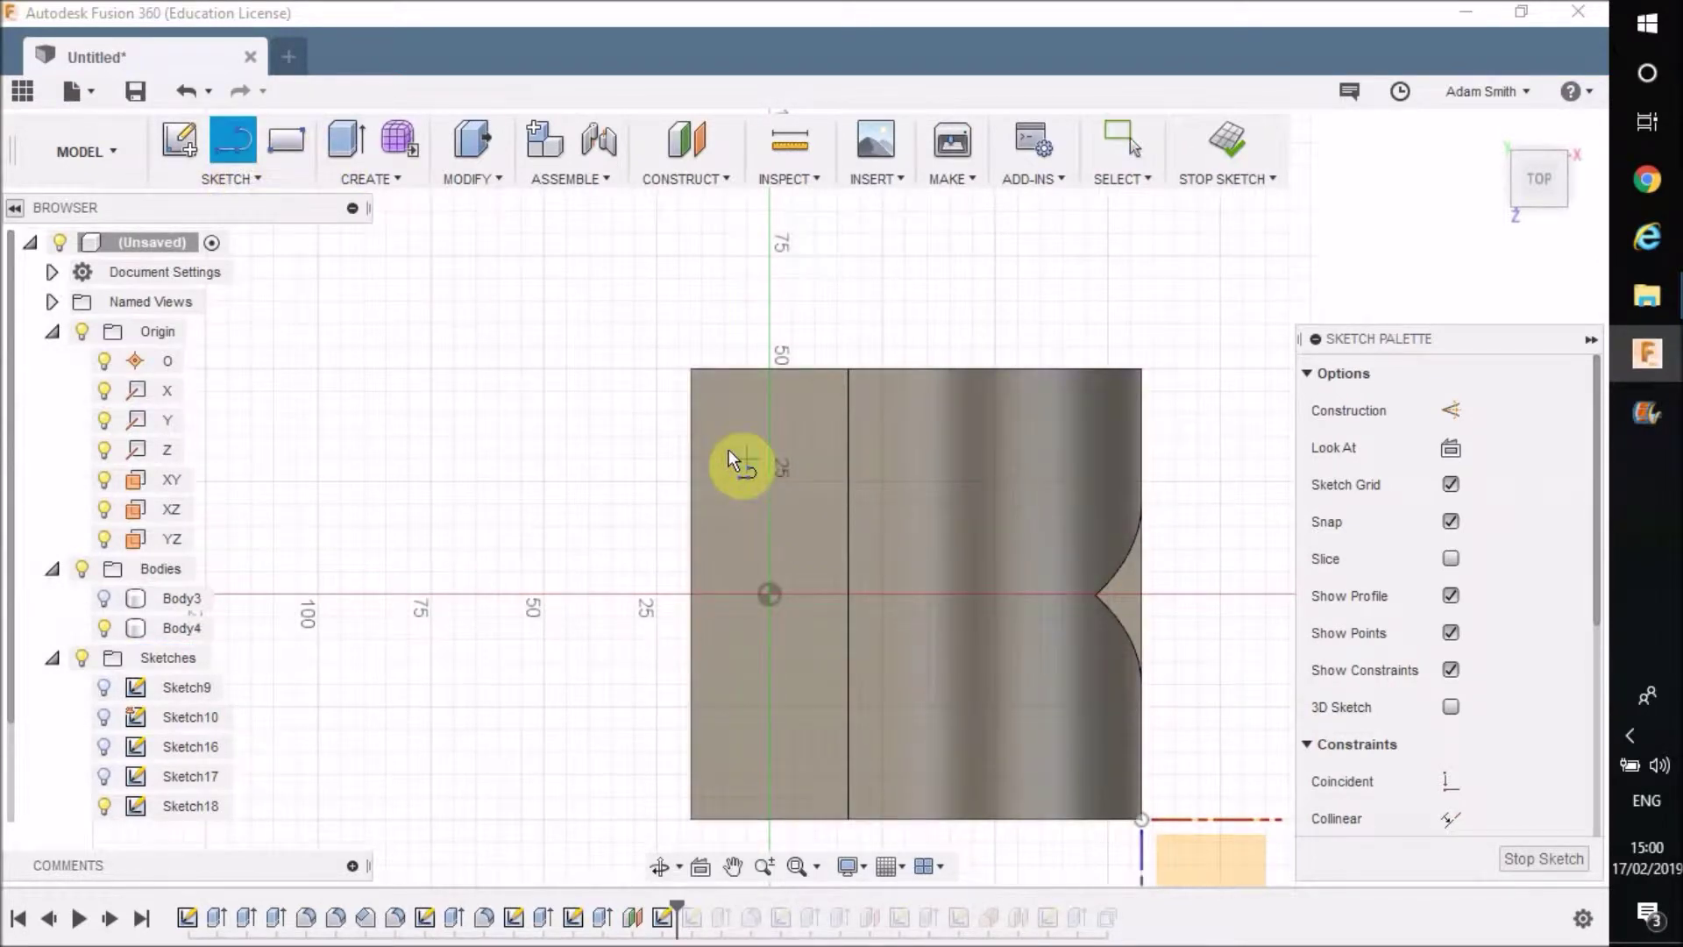
left_click(679, 413)
left_click(745, 458)
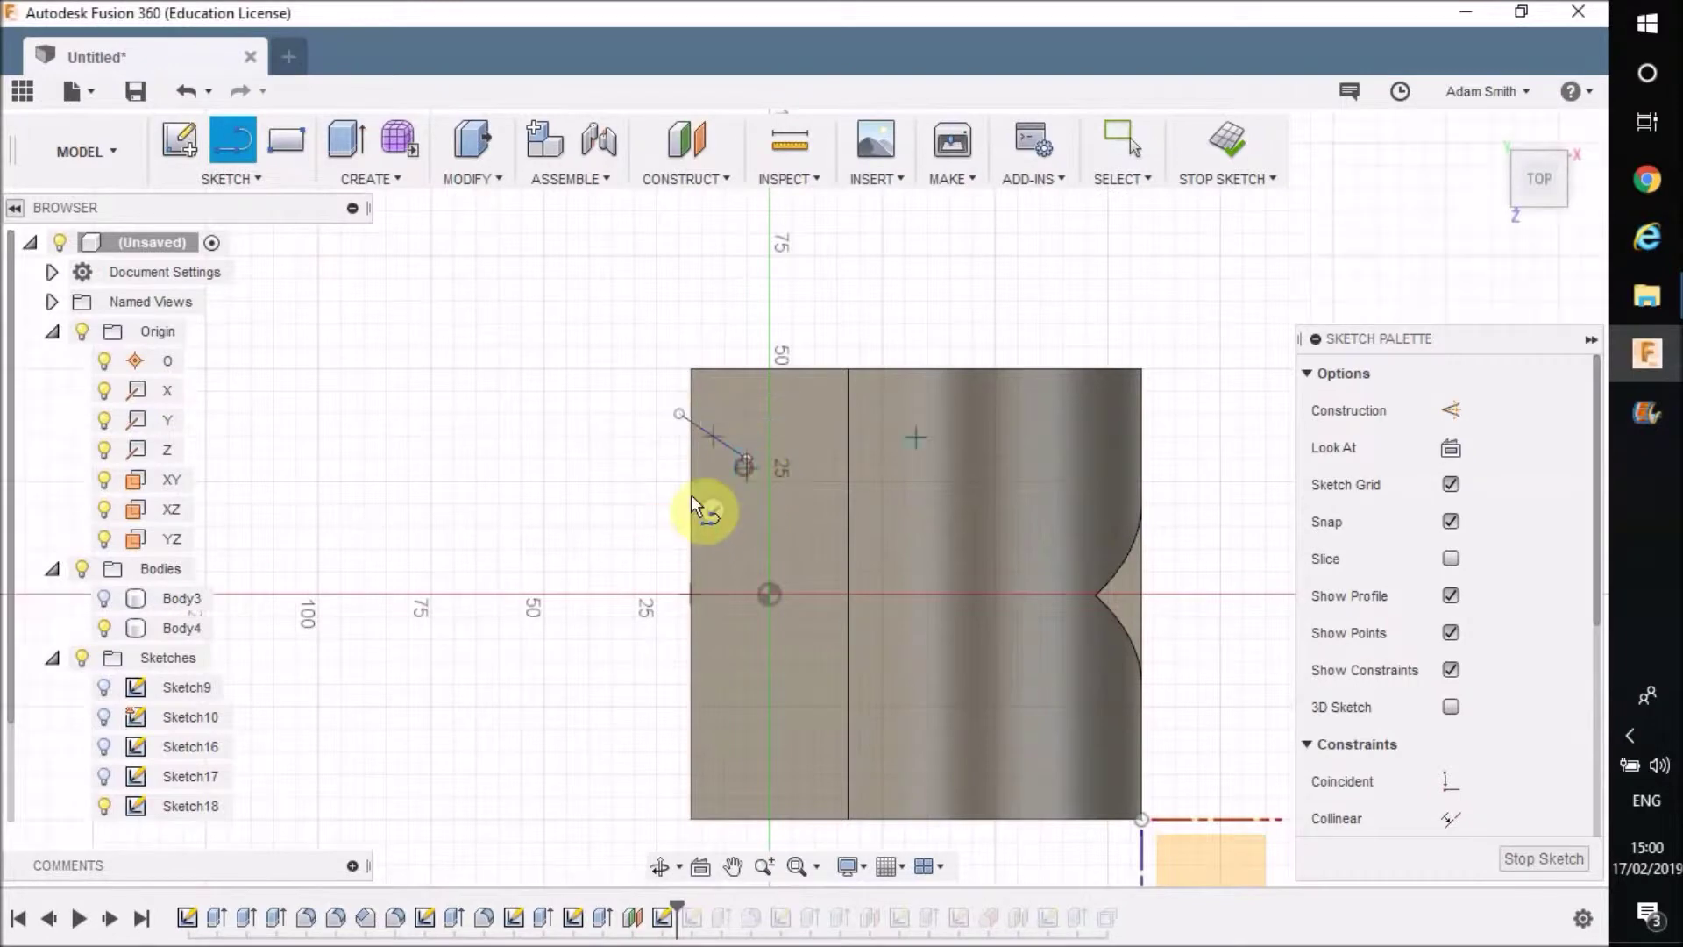
left_click(659, 515)
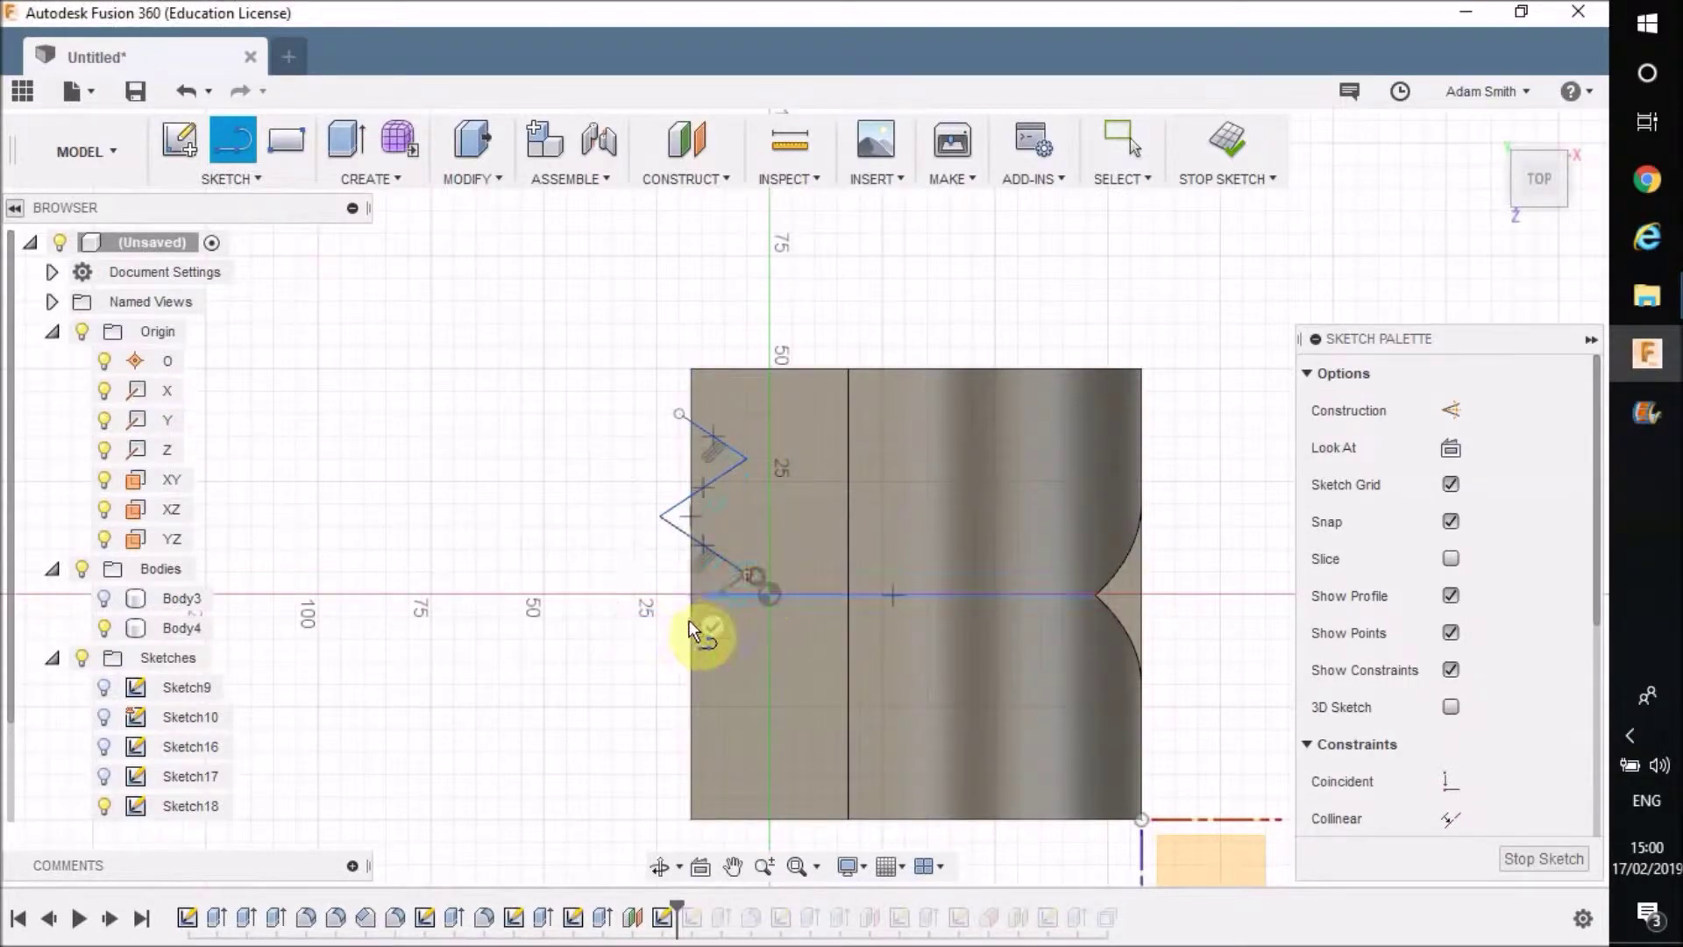
left_click(660, 629)
left_click(708, 663)
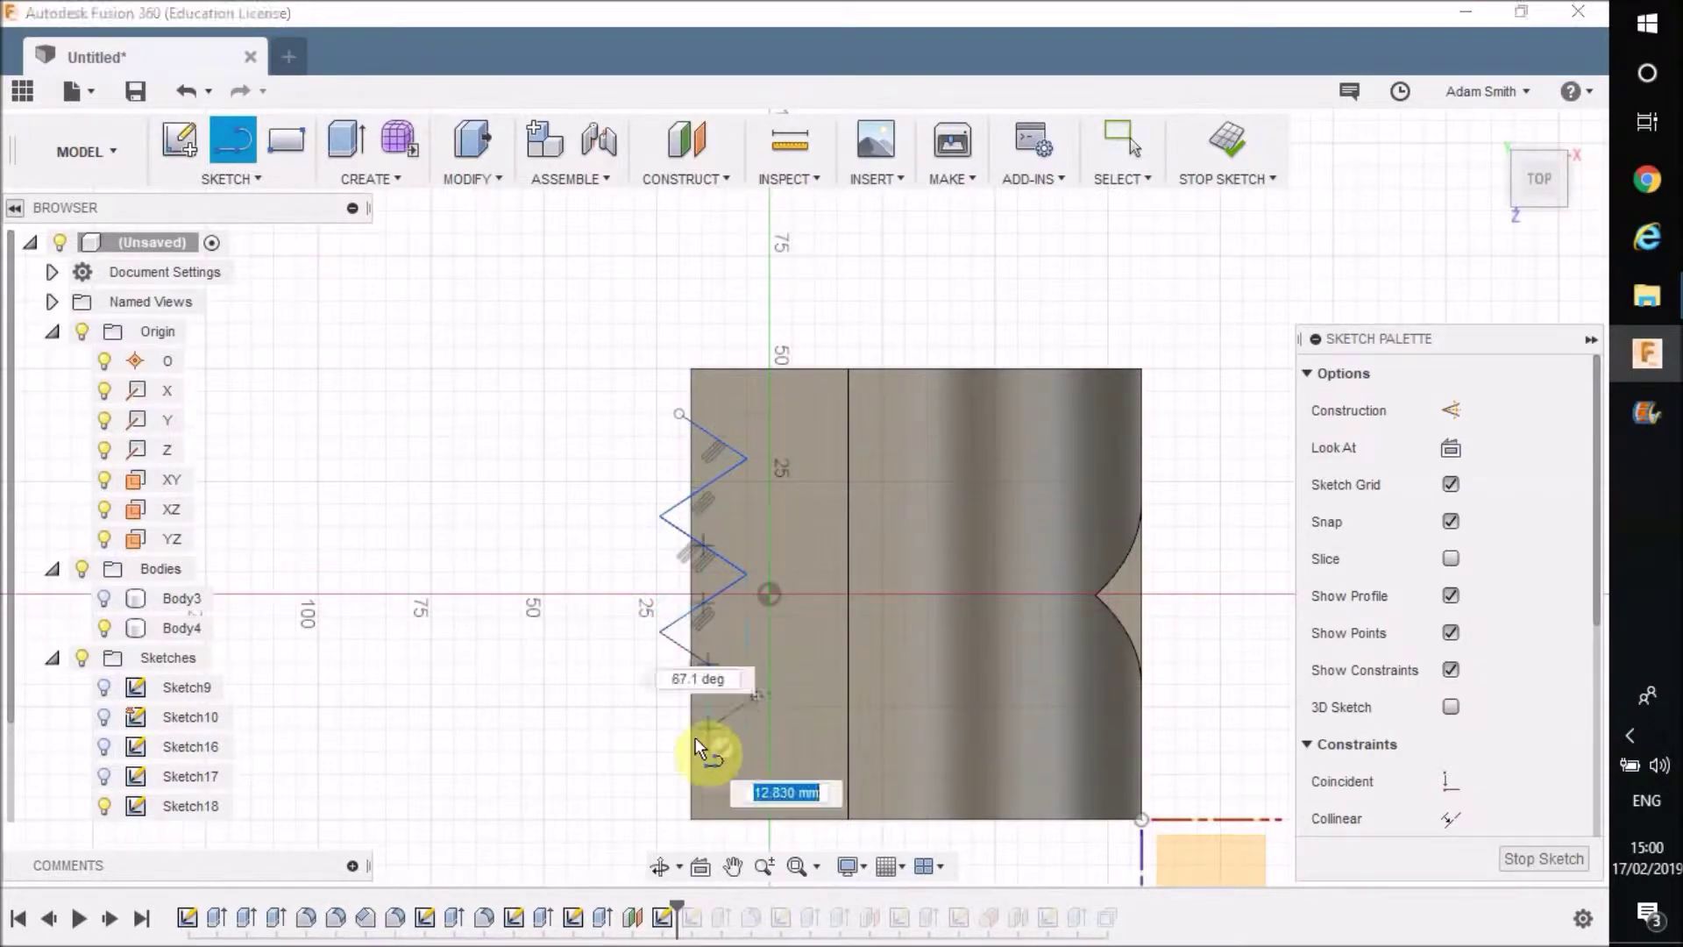
Extend the outline past the block's bottom corner, up the outer side, and close it.
left_click(661, 757)
left_click(754, 780)
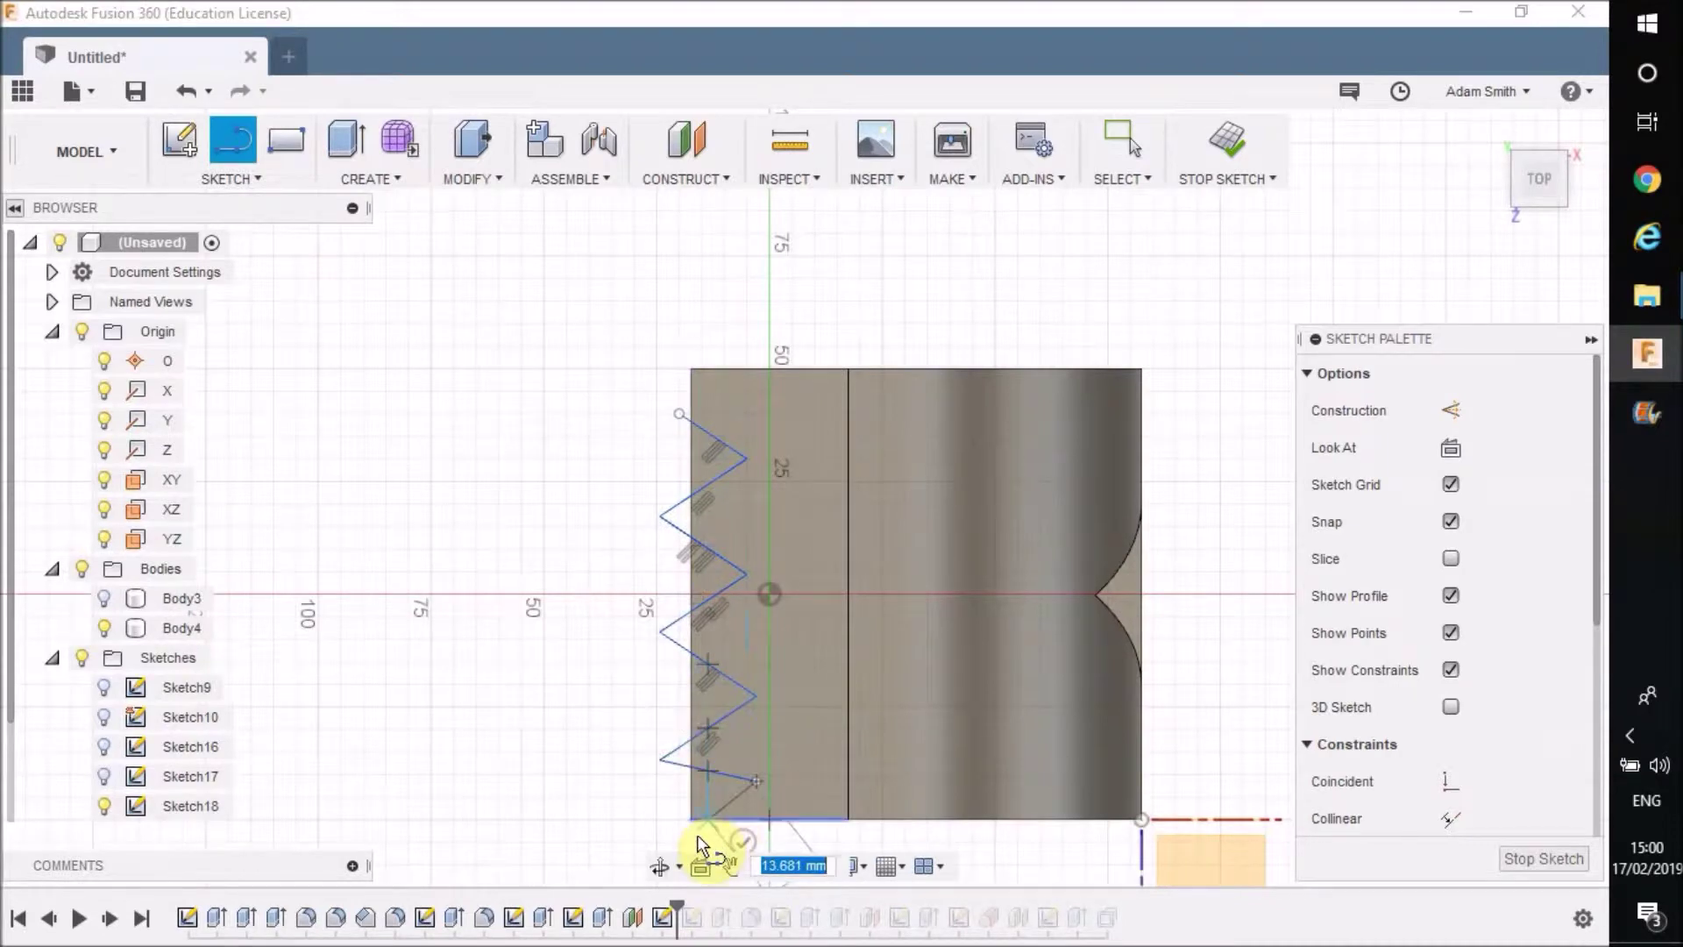
left_click(694, 847)
left_click(544, 813)
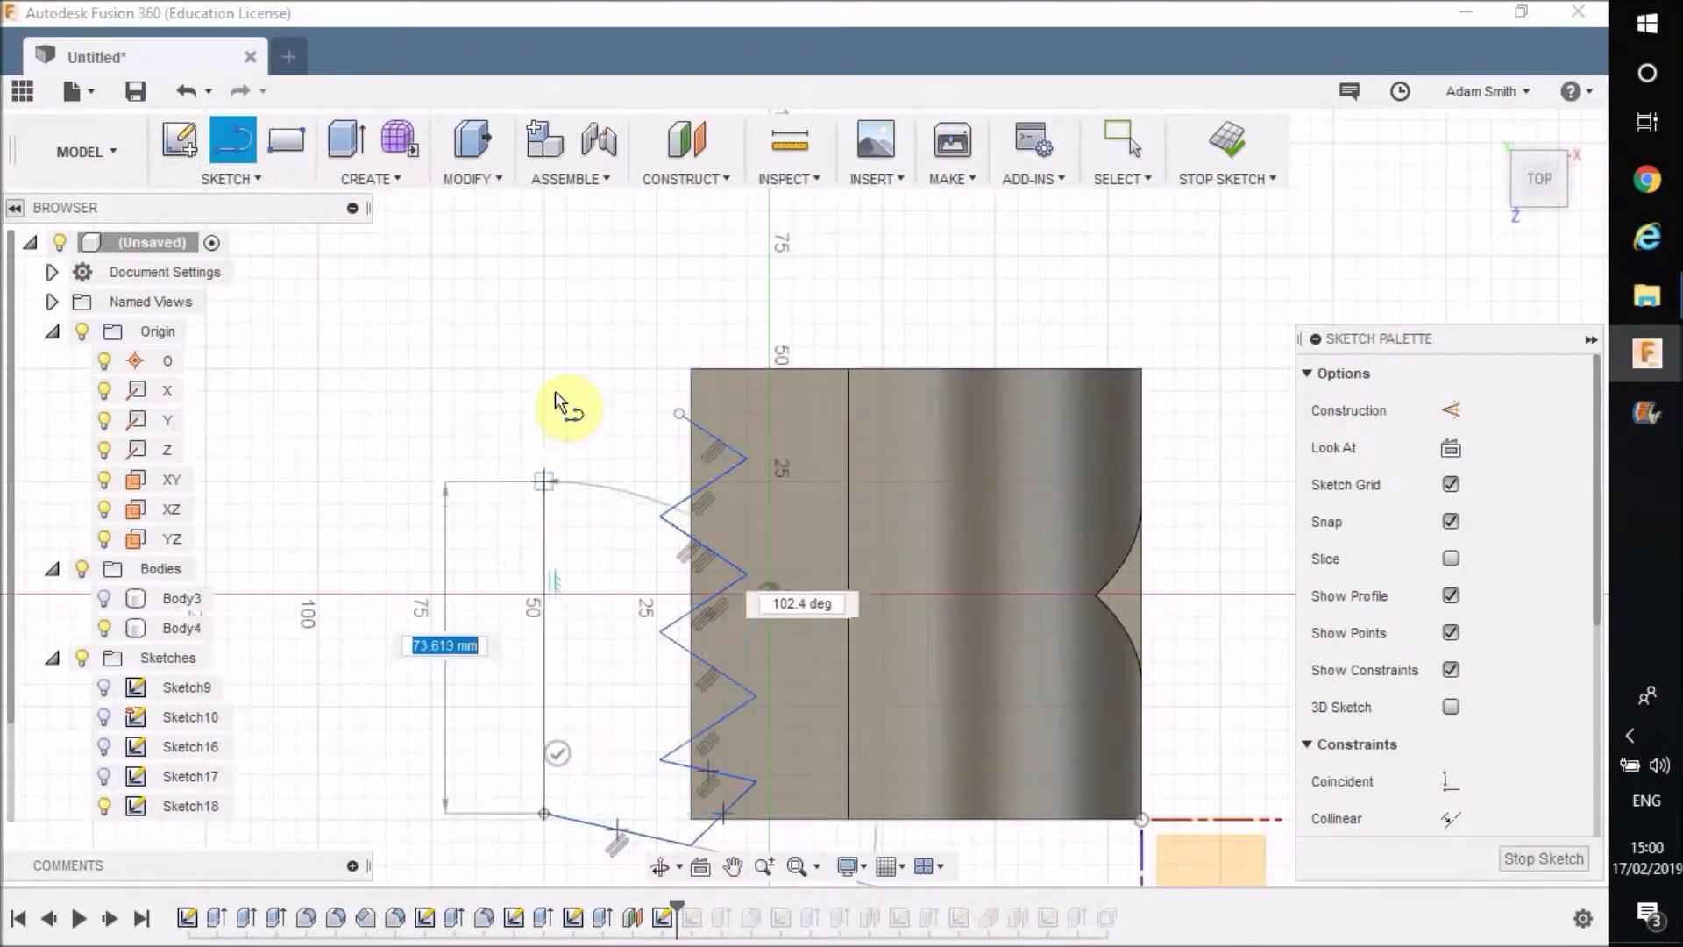
left_click(545, 362)
left_click(755, 311)
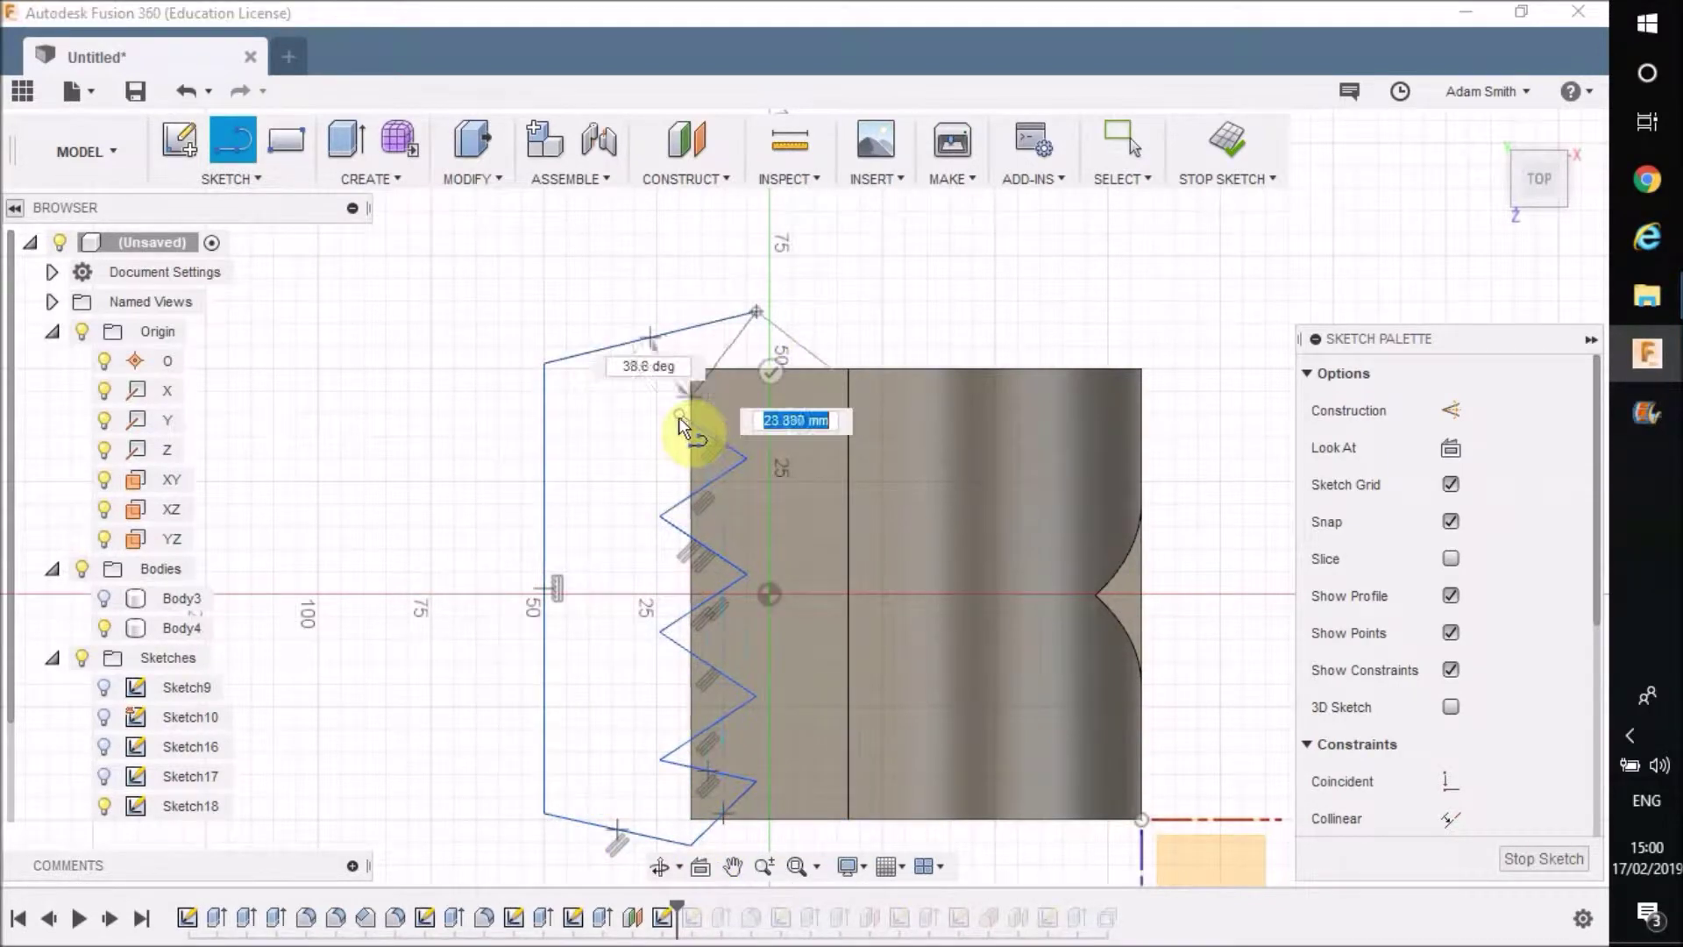
left_click(678, 417)
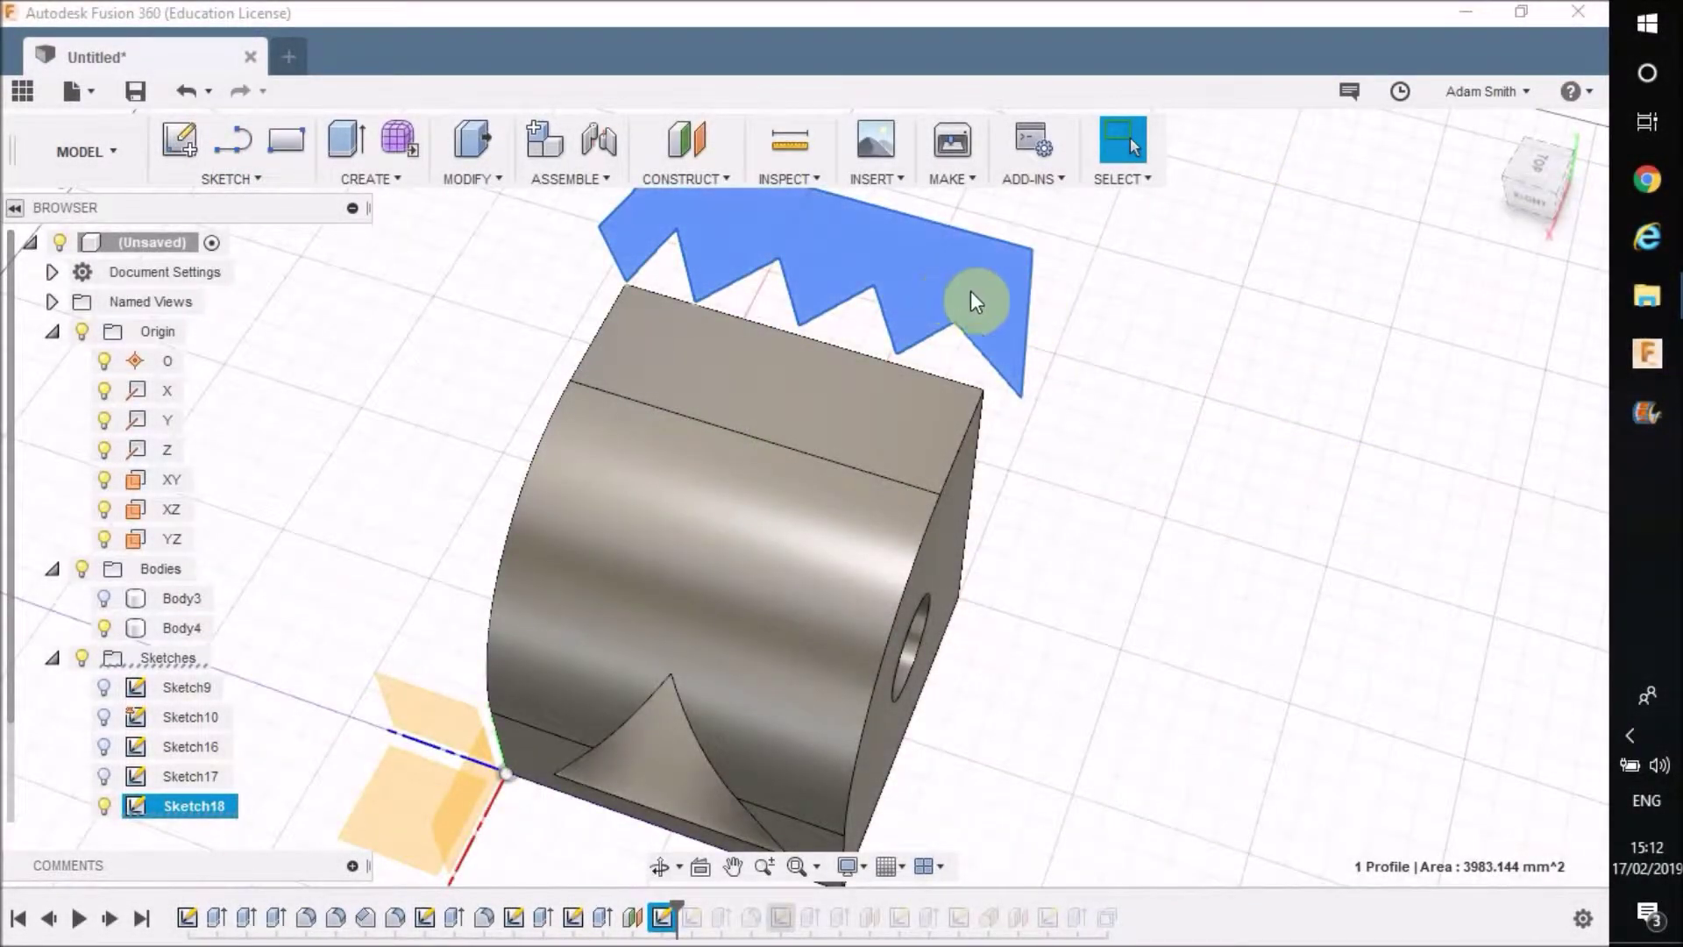
Preview the Sketch18 zigzag profile as a -140 mm extrusion down into the block.
left_click(972, 301)
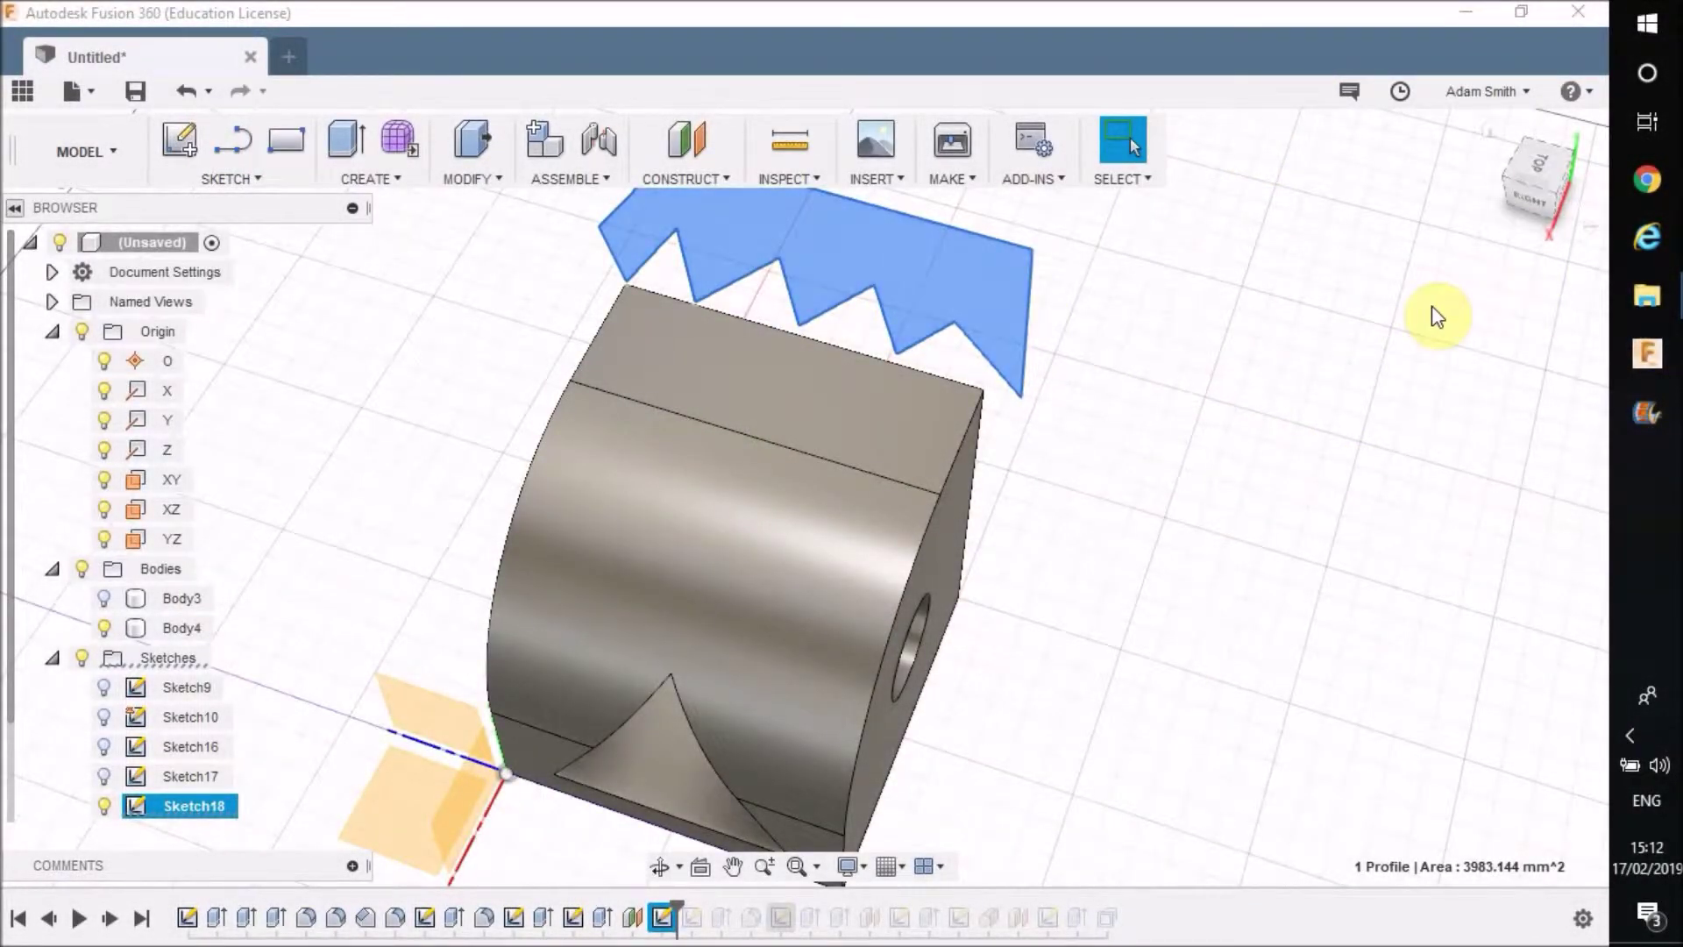
left_click(345, 135)
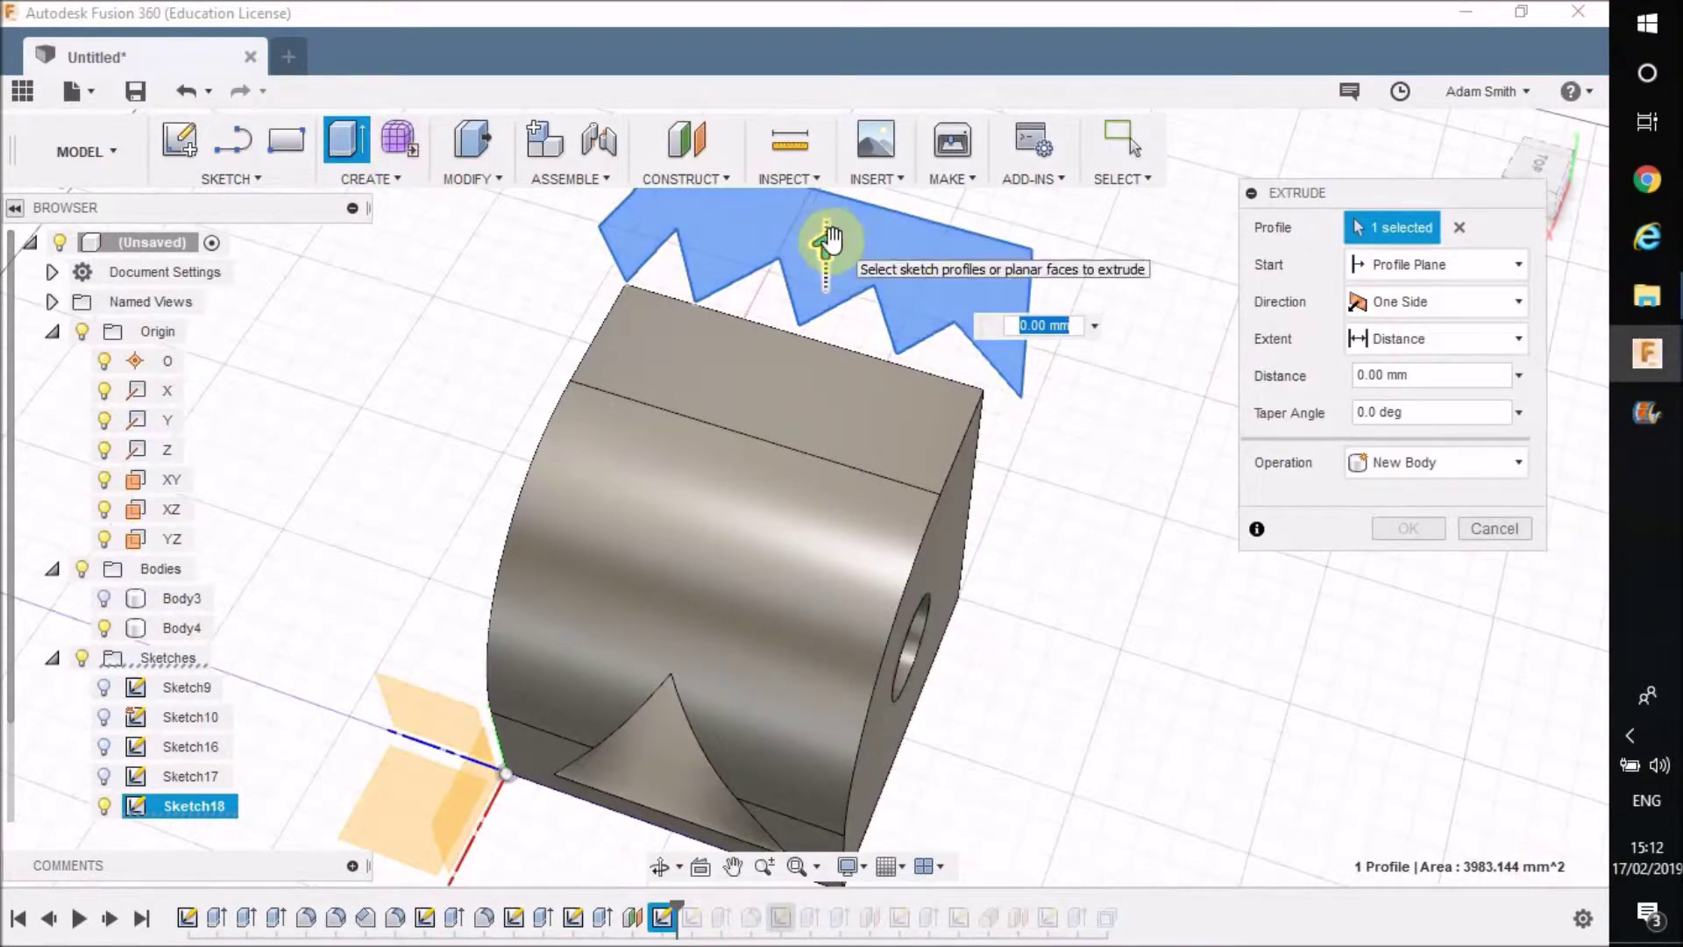
left_click_drag(825, 248, 856, 556)
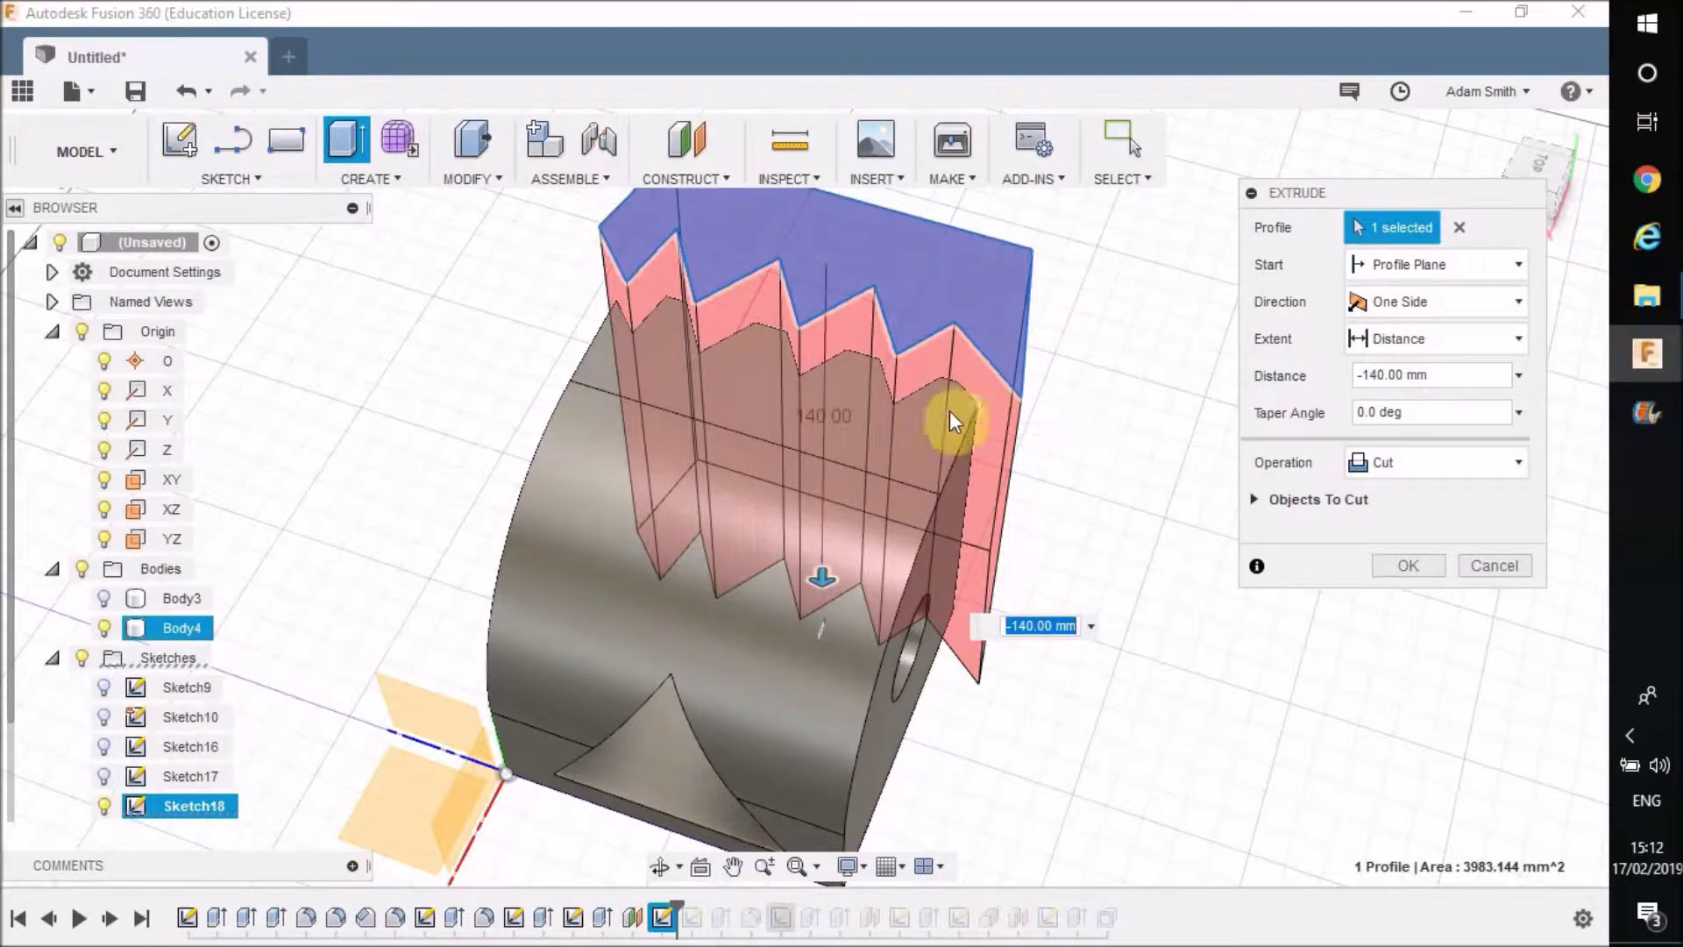
middle_click_drag(949, 412, 982, 431, "shift")
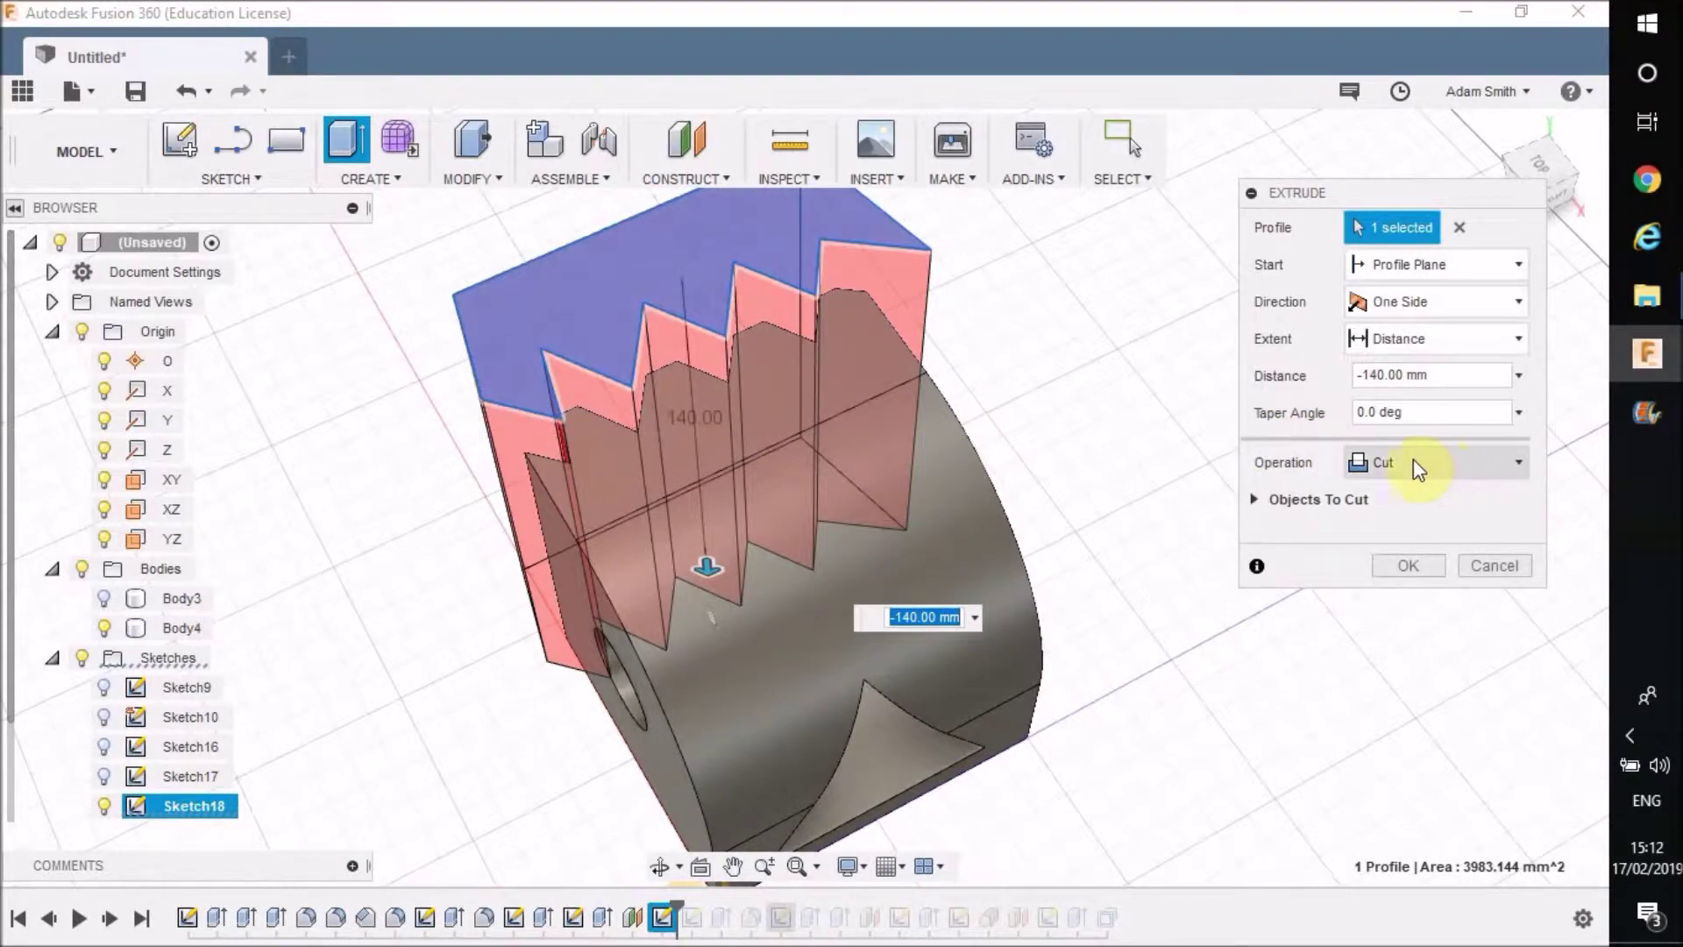
left_click(1458, 460)
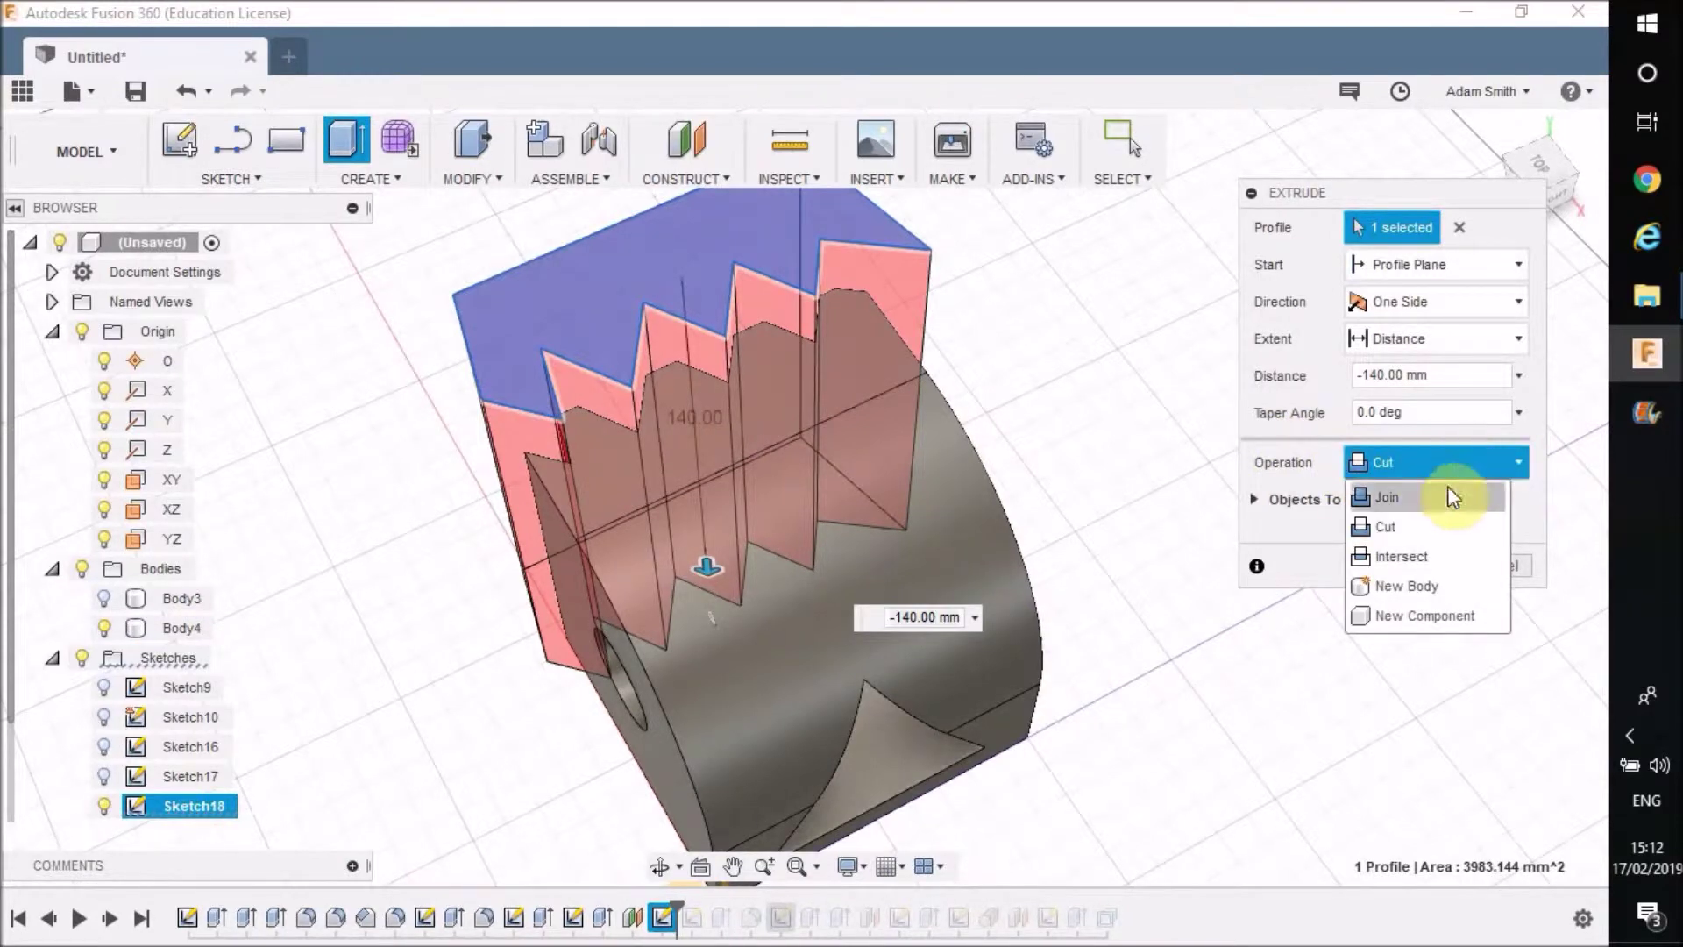
Try Join and Intersect, then commit the -140 mm zigzag extrusion as a Cut.
left_click(1442, 491)
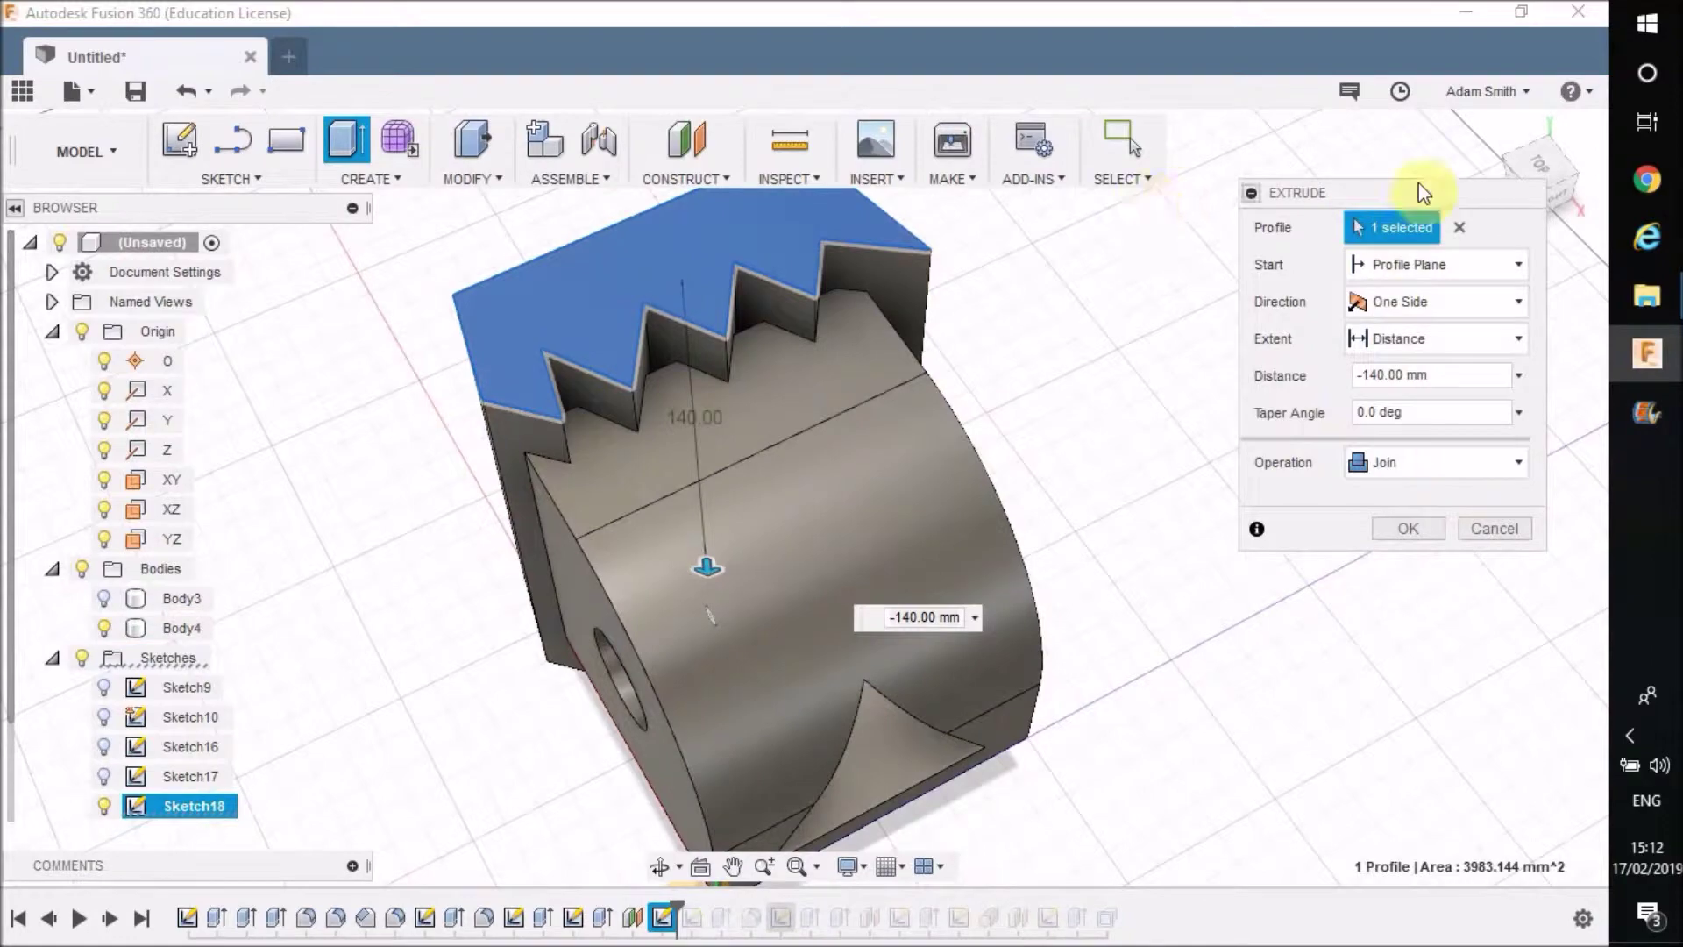
middle_click_drag(792, 401, 830, 322, "shift")
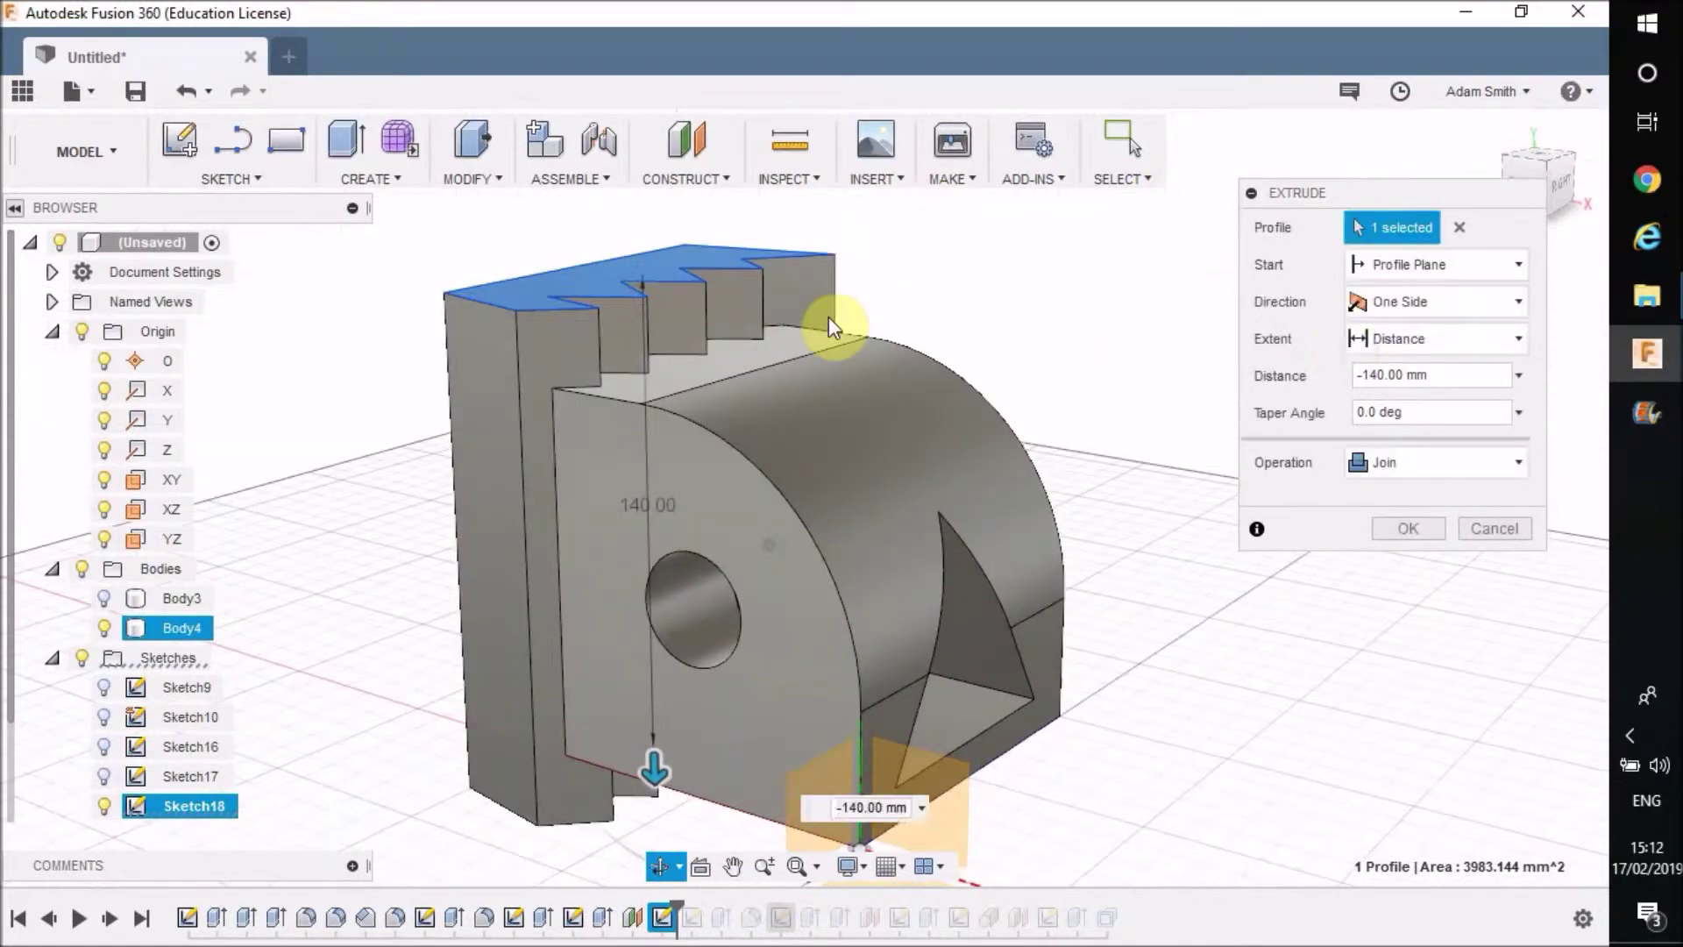
left_click(1458, 456)
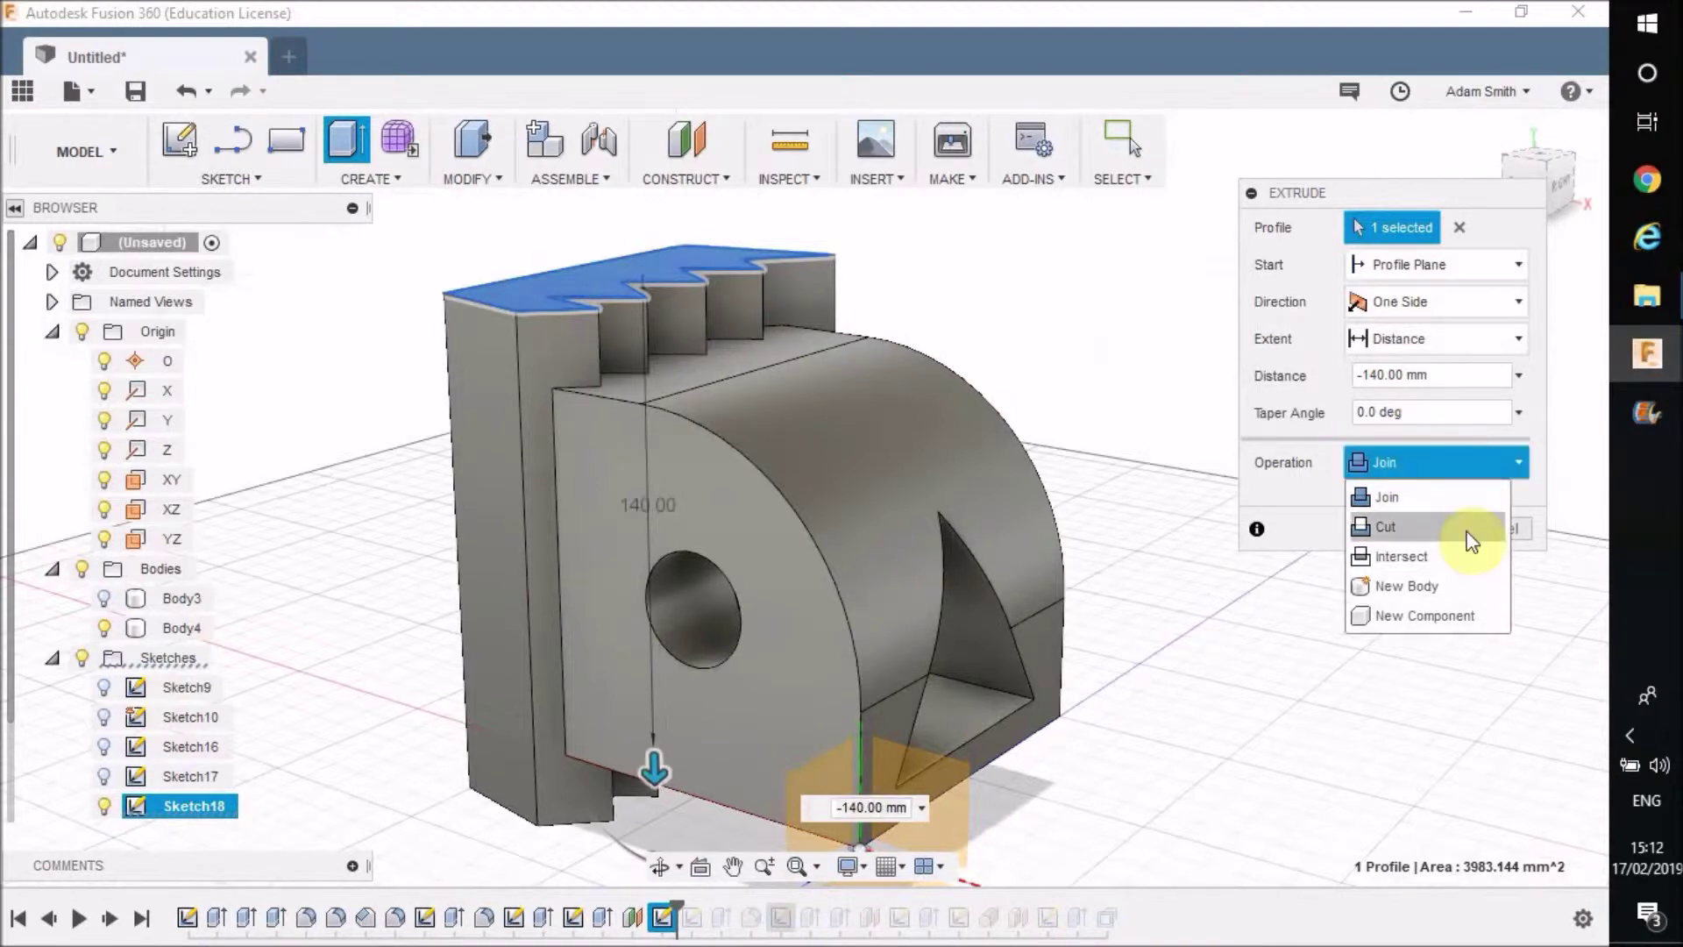
left_click(1475, 559)
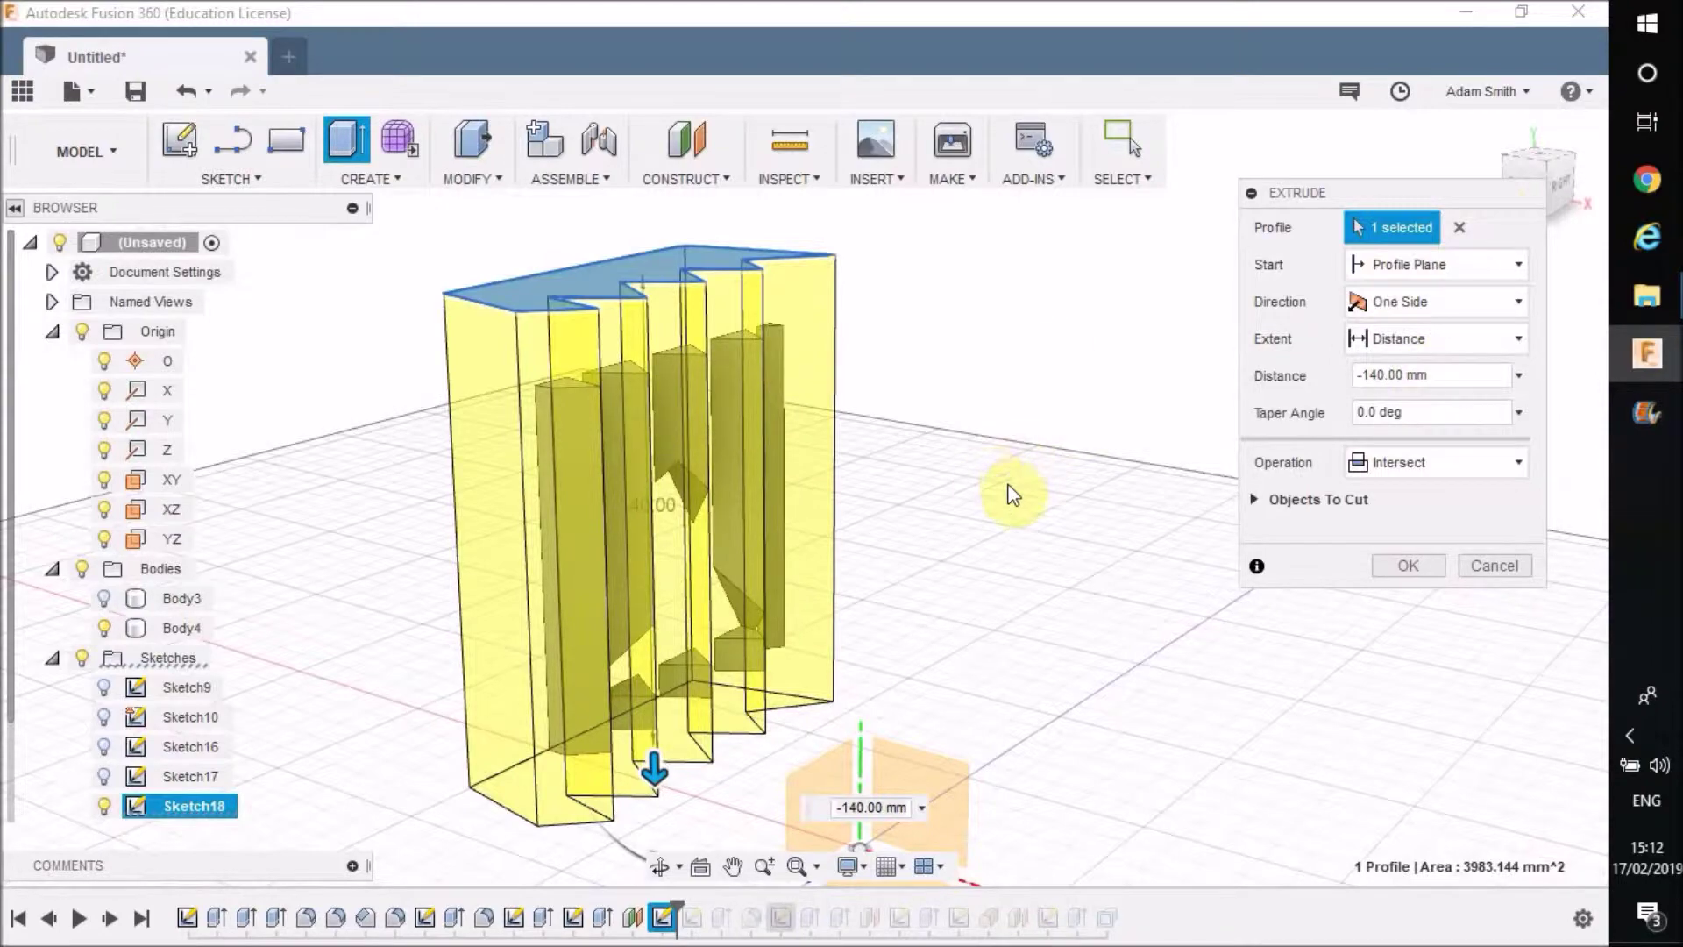
middle_click_drag(841, 394, 666, 439, "shift")
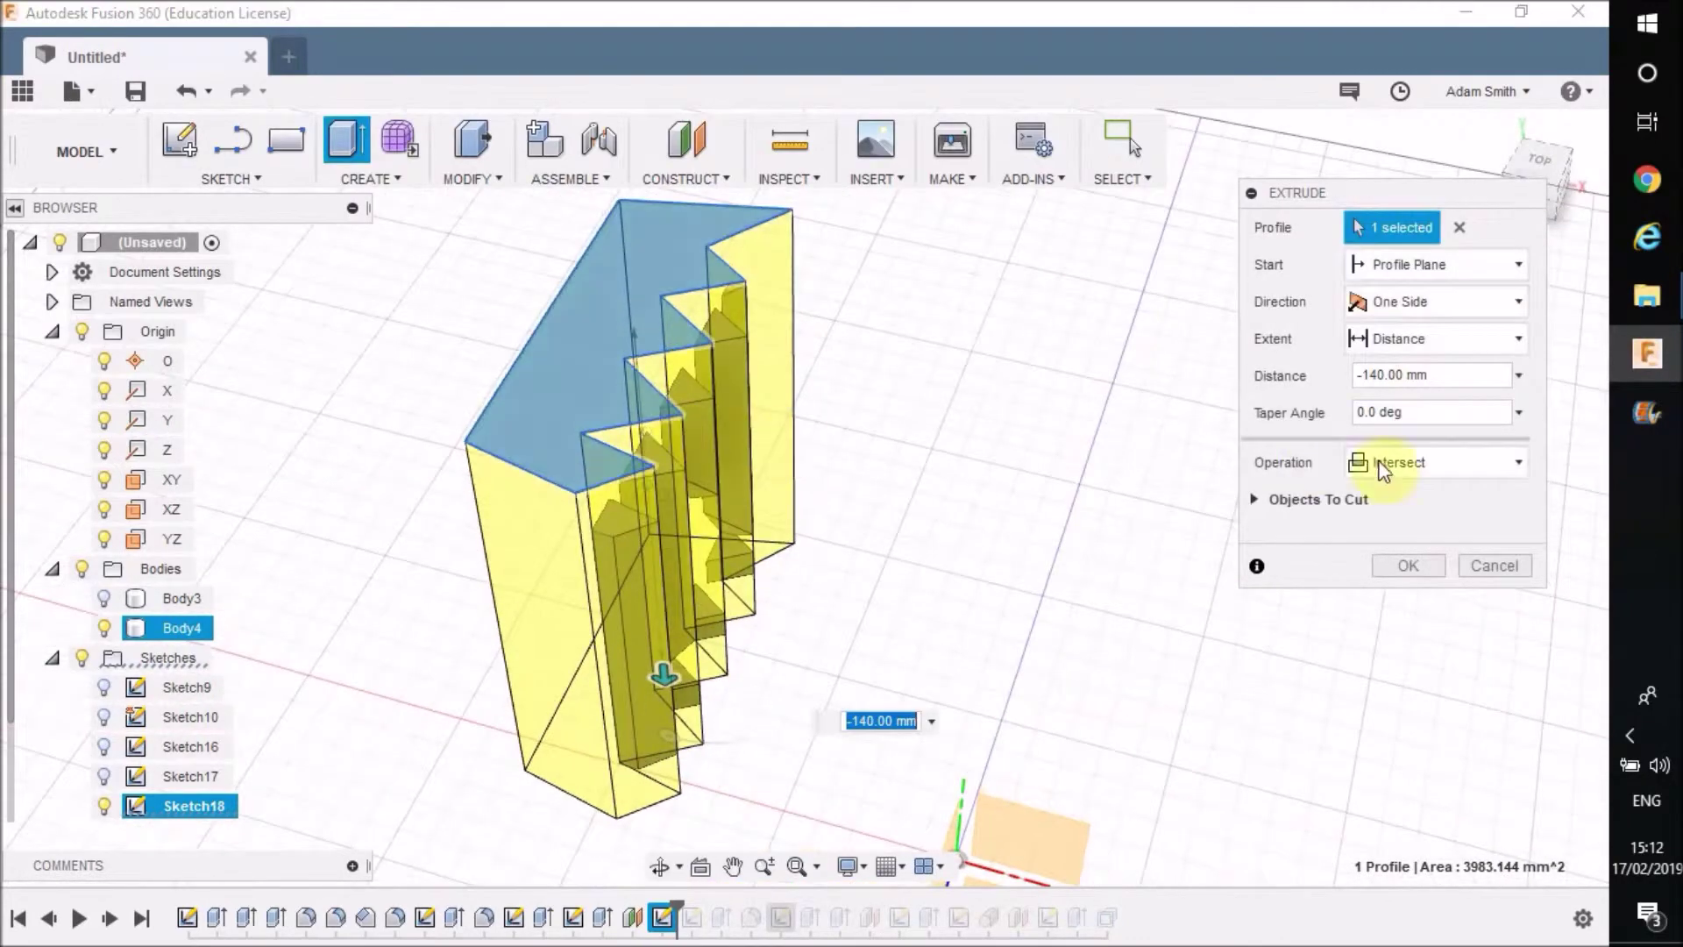
left_click(1411, 464)
left_click(1408, 522)
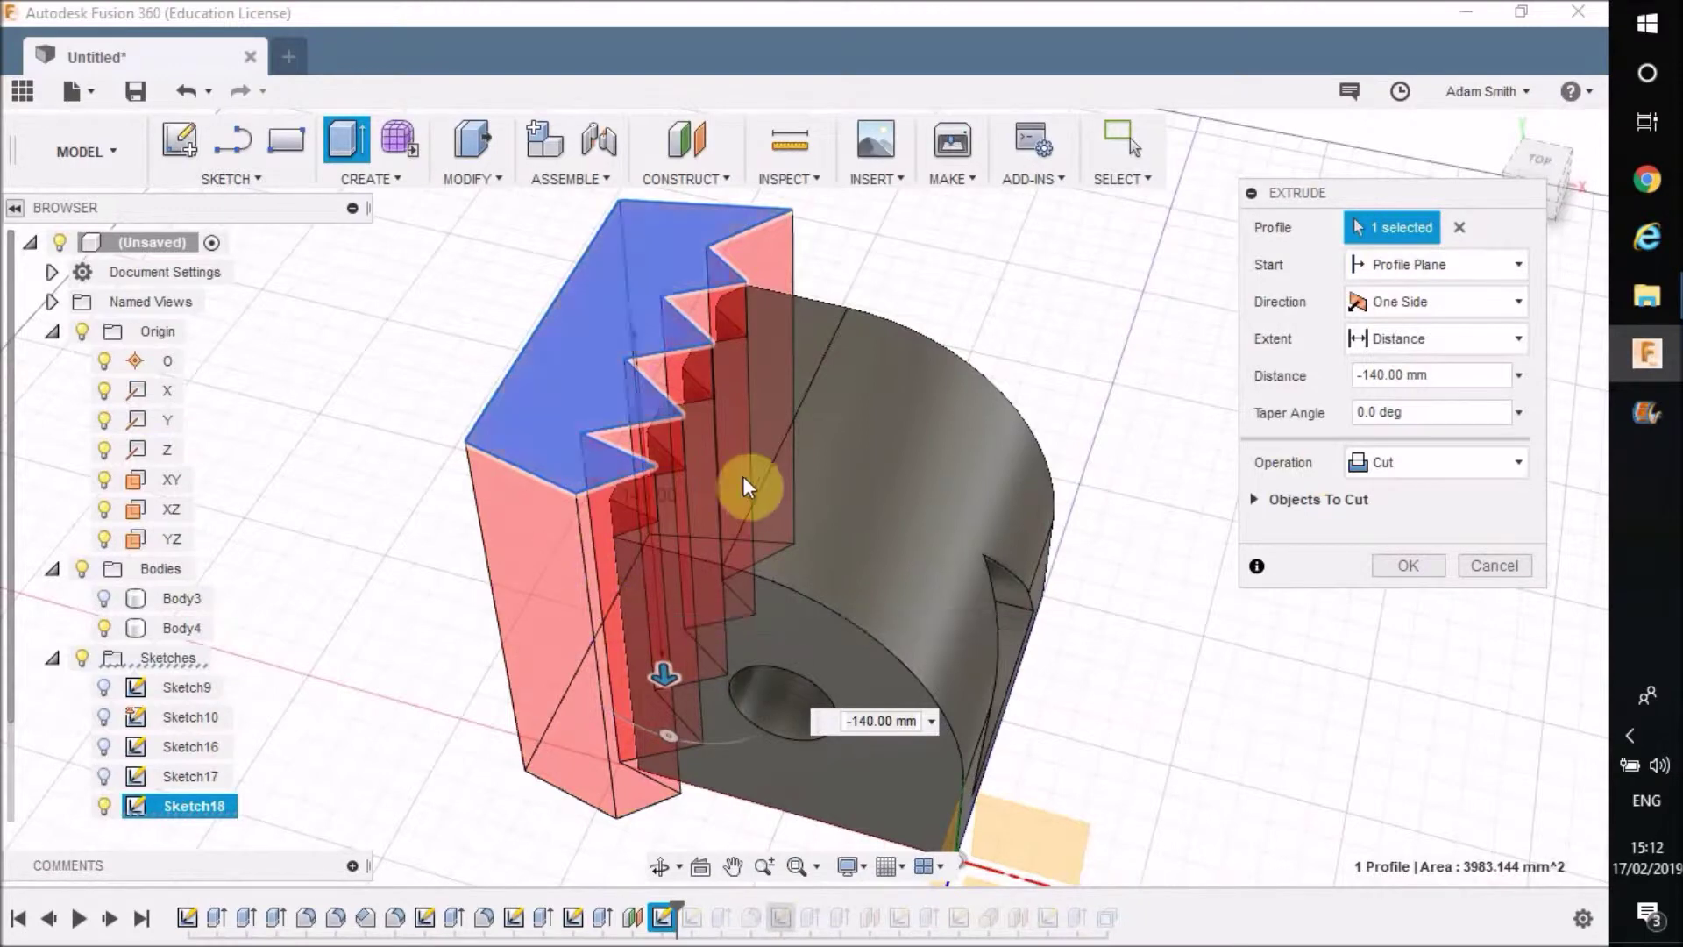
left_click(1398, 567)
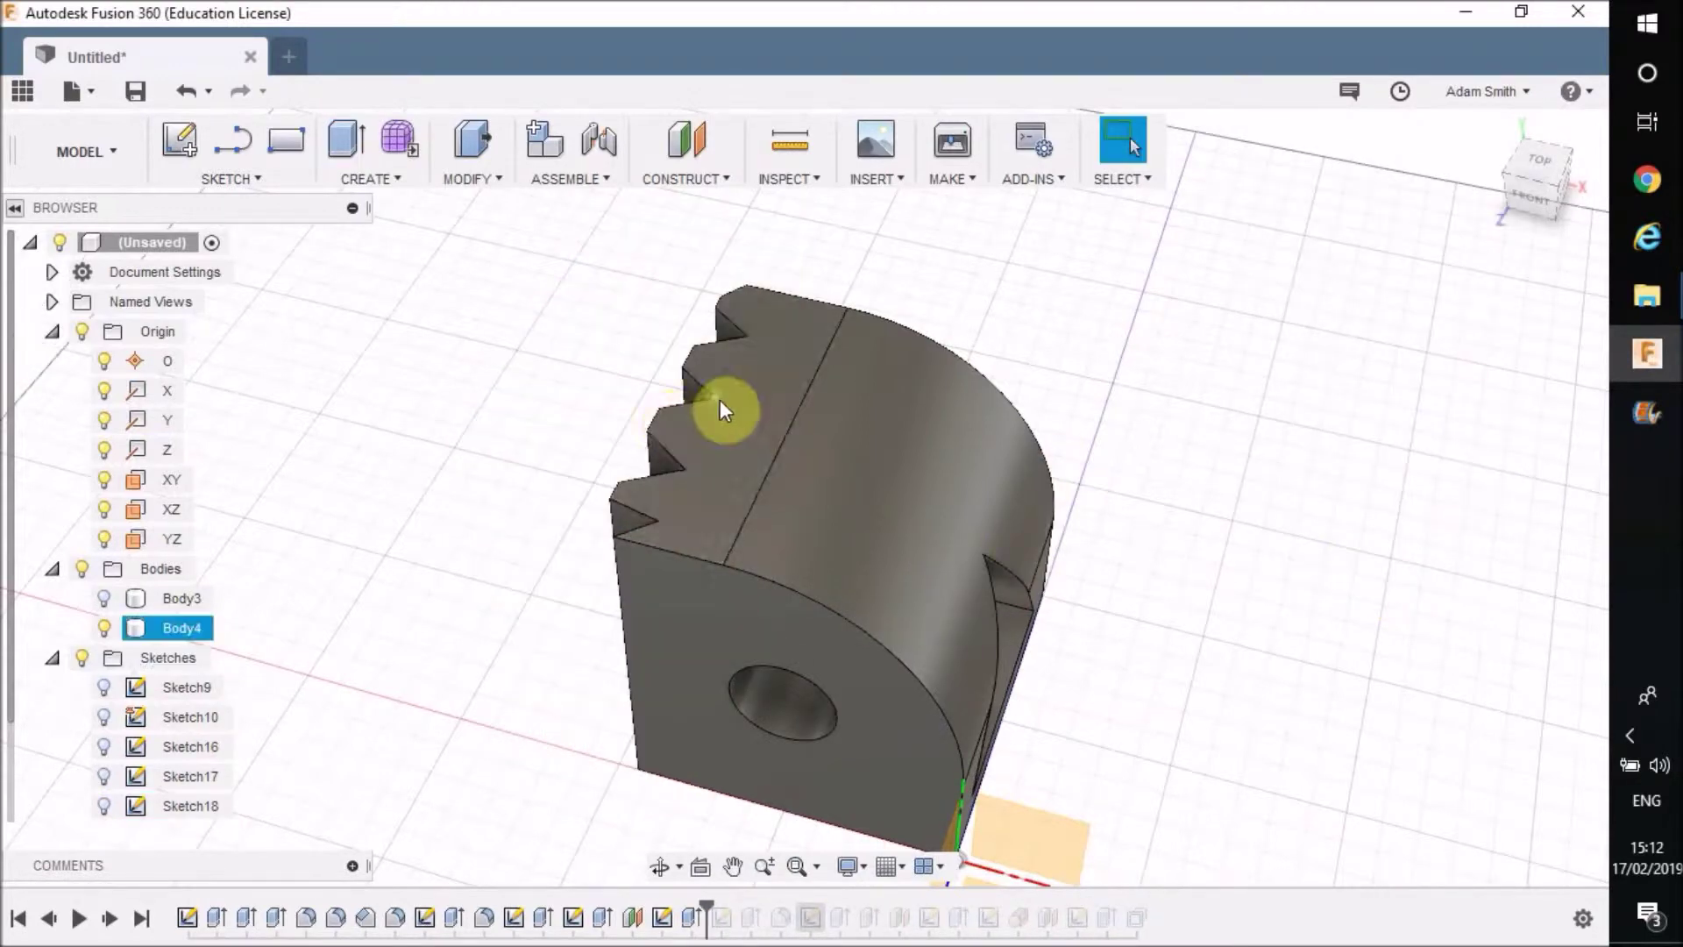
Create Plane6 as a tangent plane on the curved top face, tilted to 10 degrees.
left_click(871, 421)
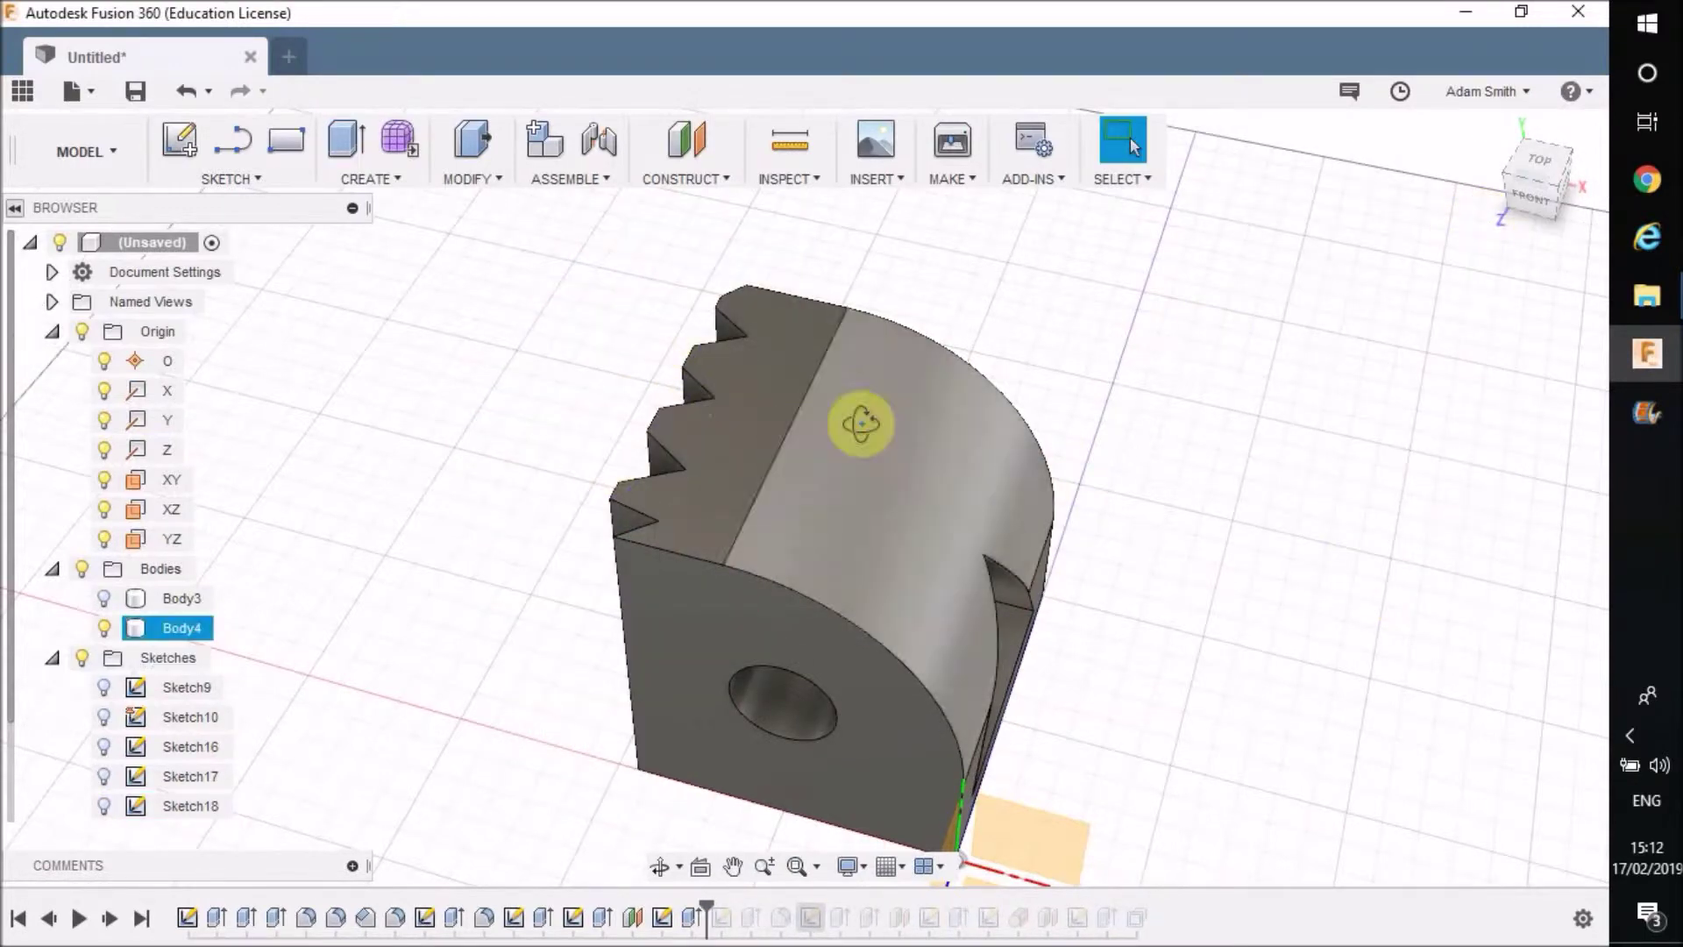
middle_click_drag(872, 421, 725, 334, "shift")
left_click(728, 342)
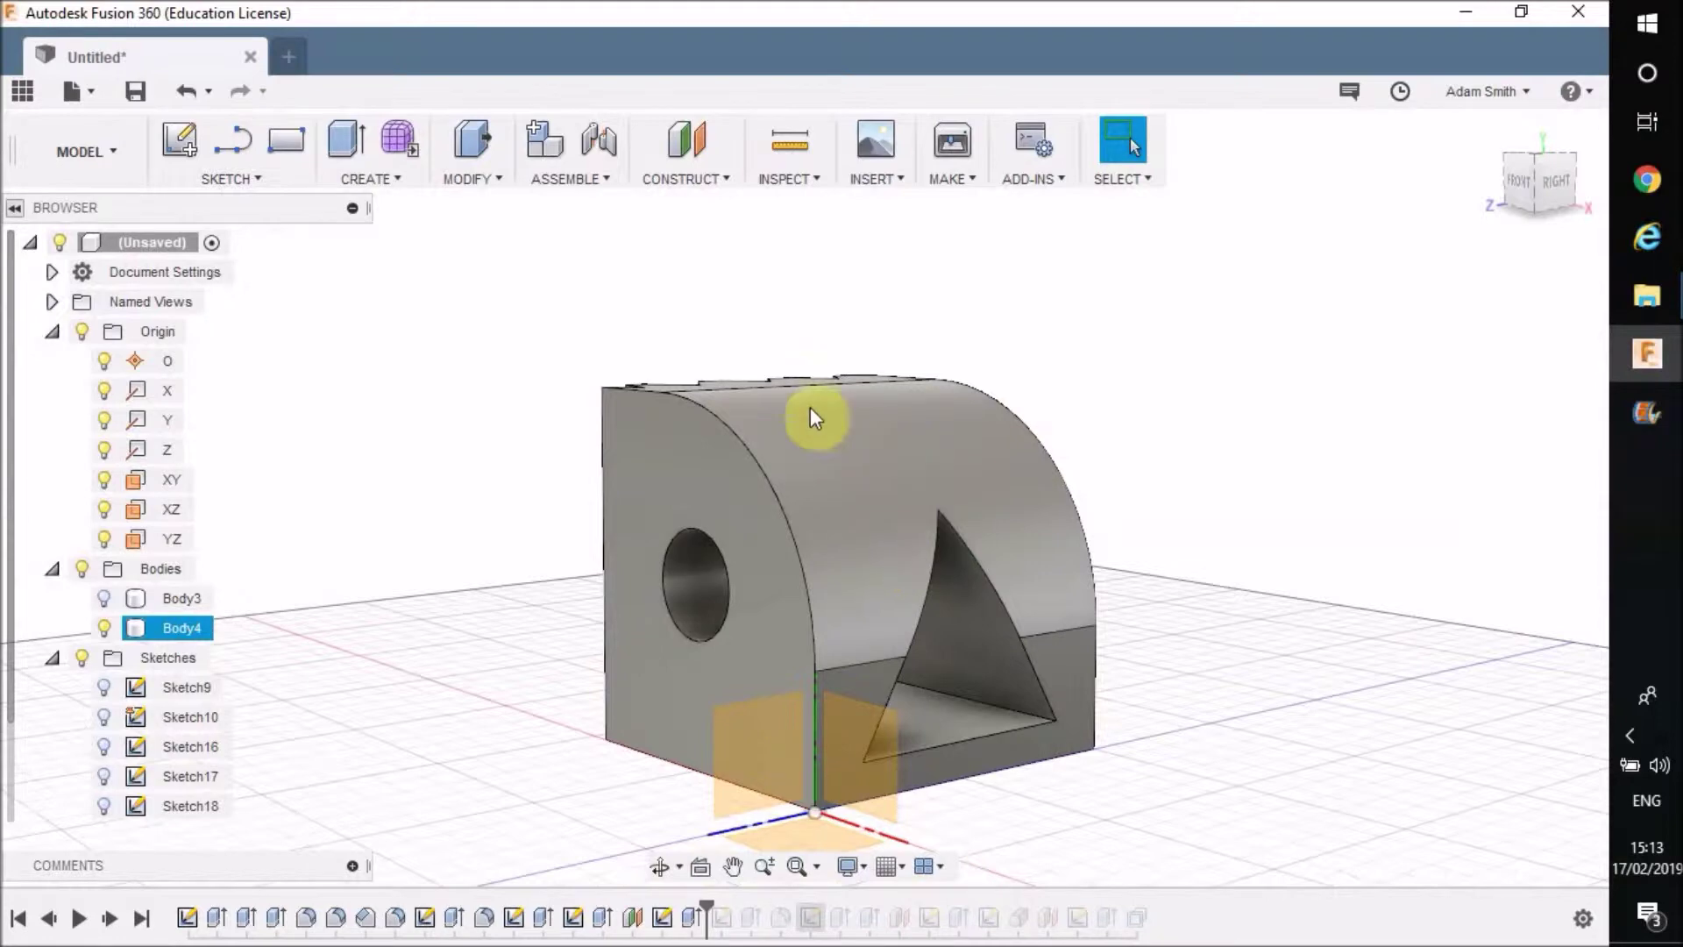
left_click(832, 363)
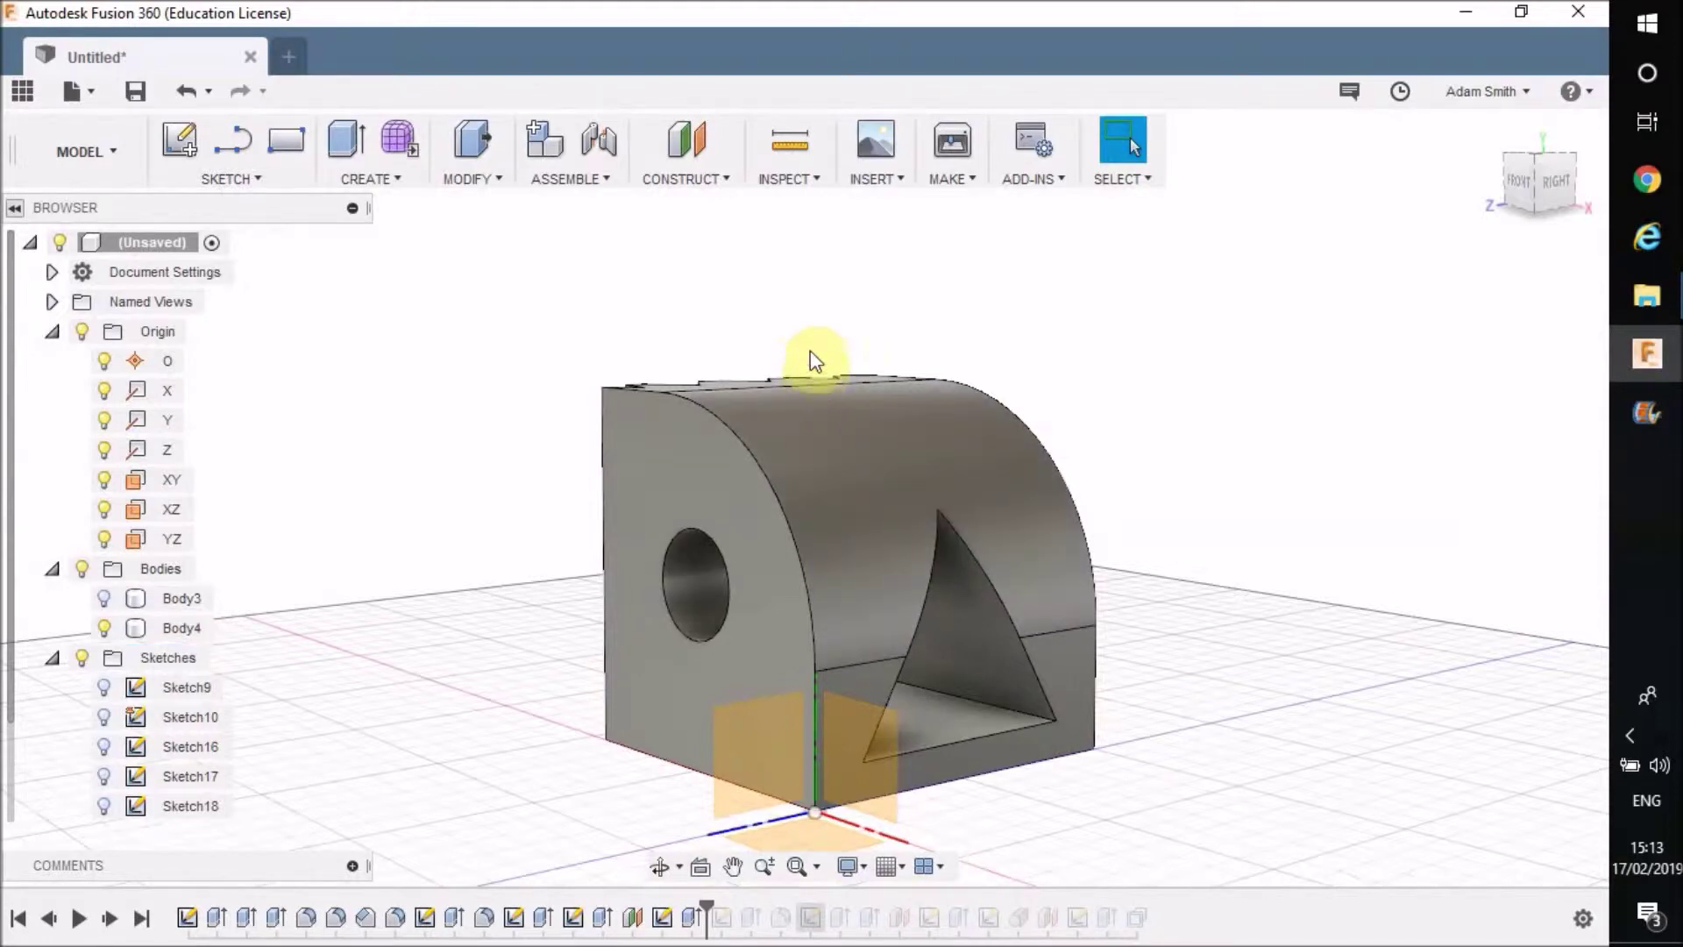
left_click(732, 178)
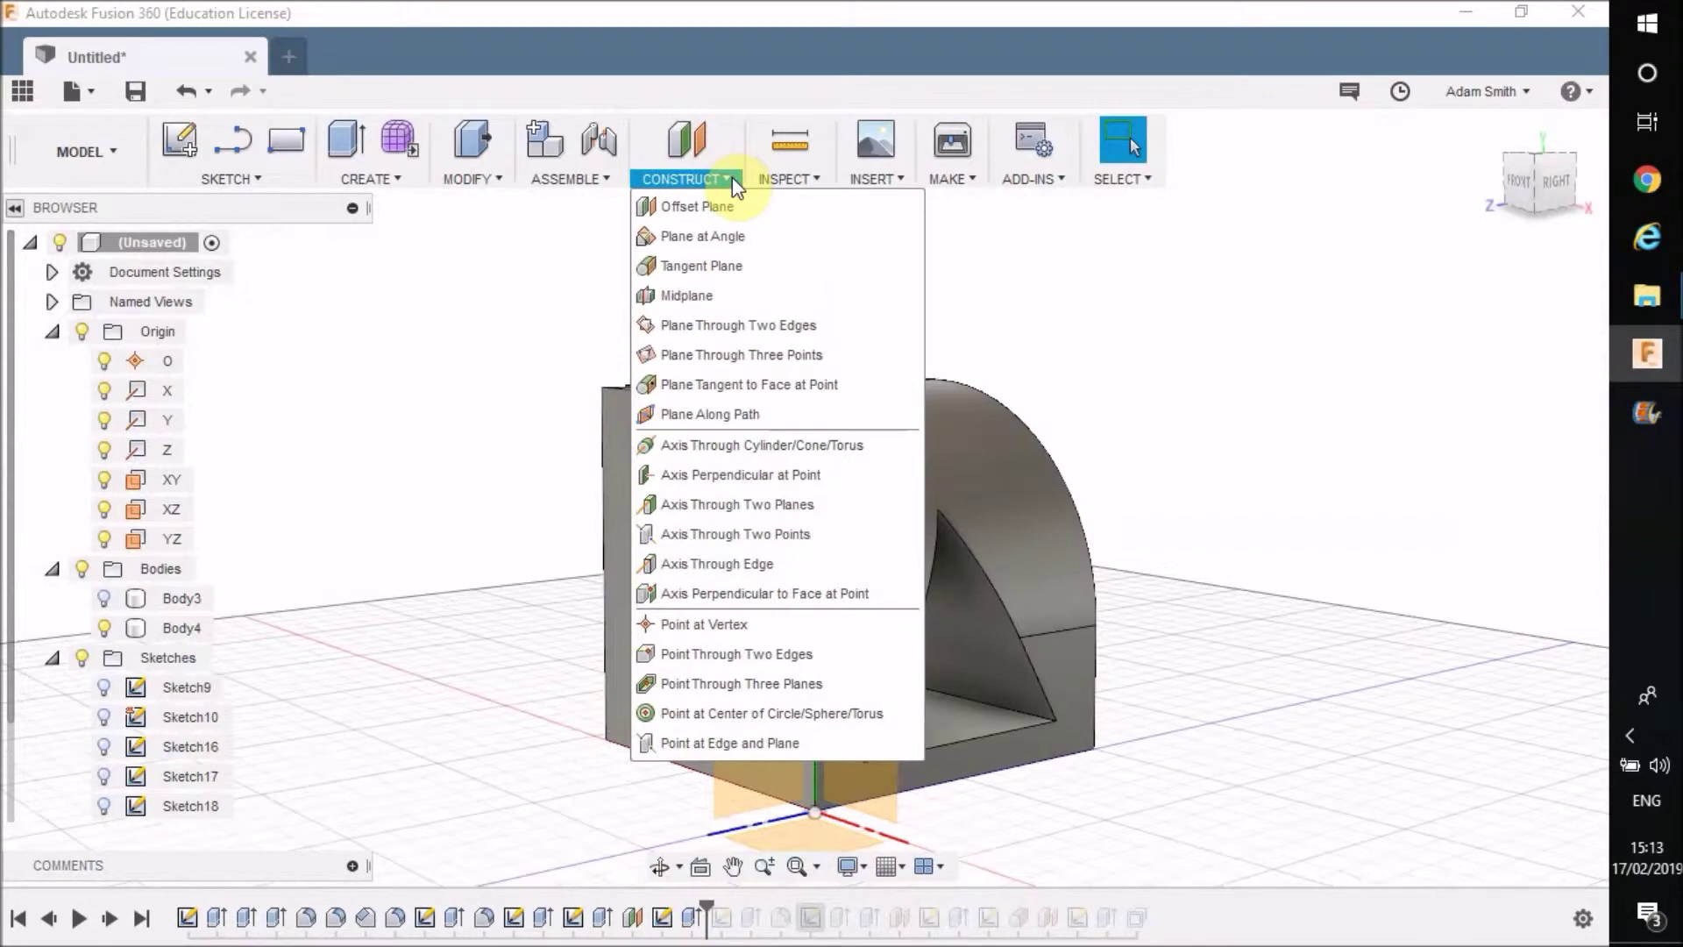
left_click(747, 268)
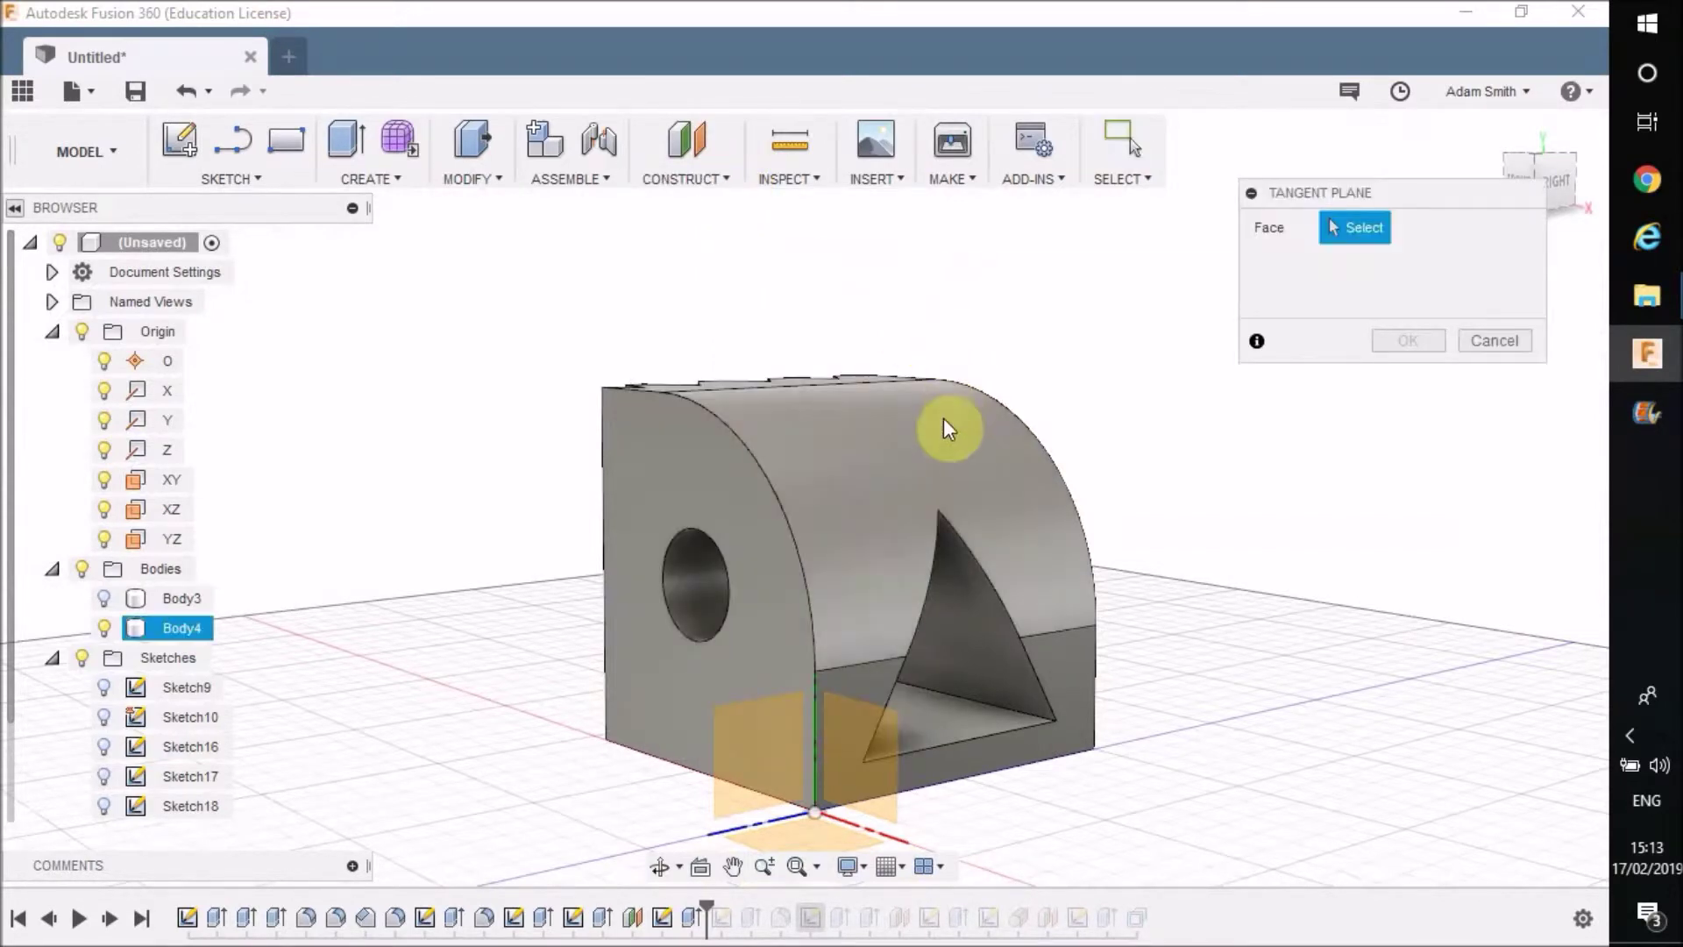
left_click(951, 431)
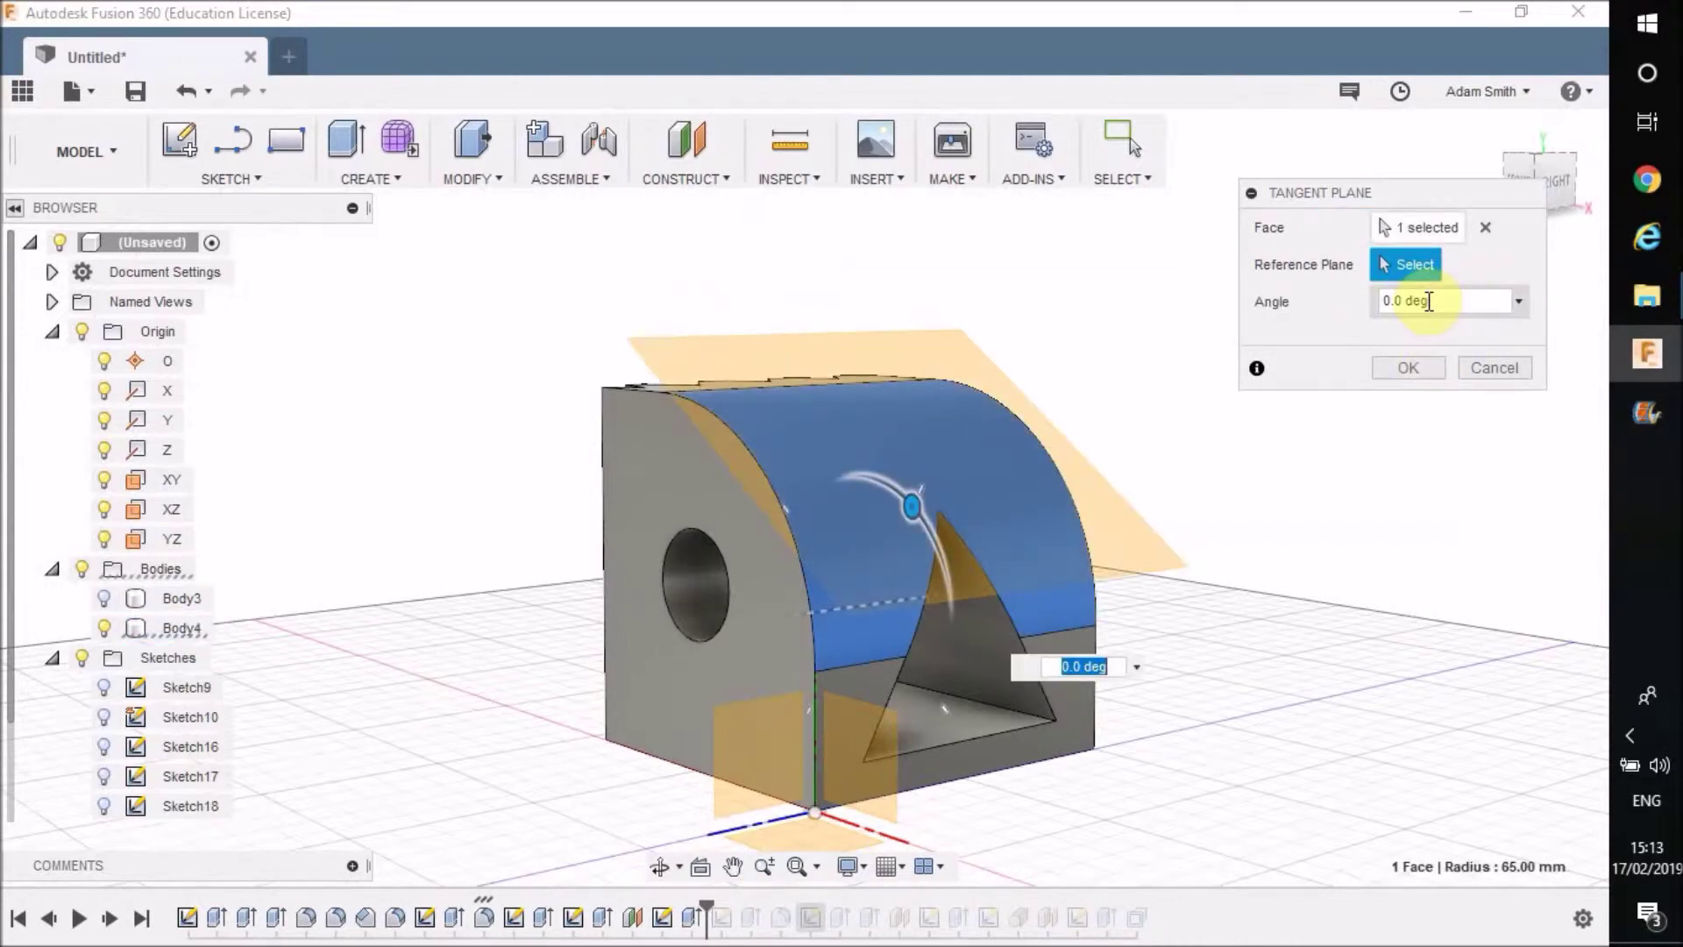
middle_click_drag(644, 425, 817, 517, "shift")
left_click_drag(837, 504, 864, 480)
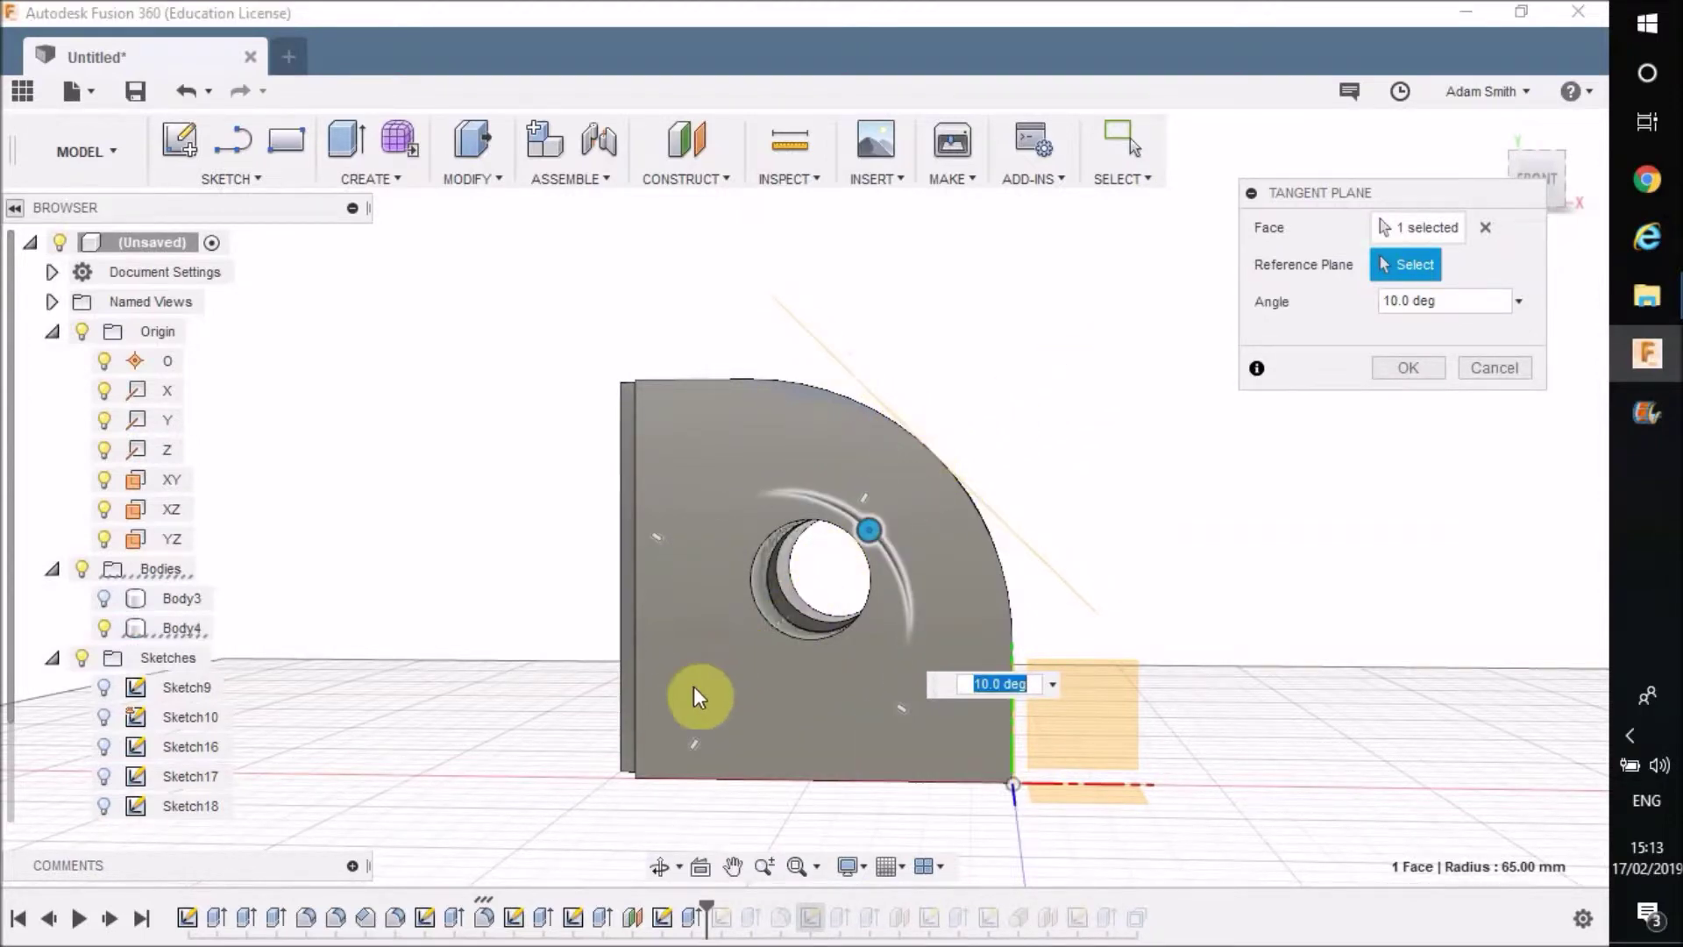
left_click(1409, 367)
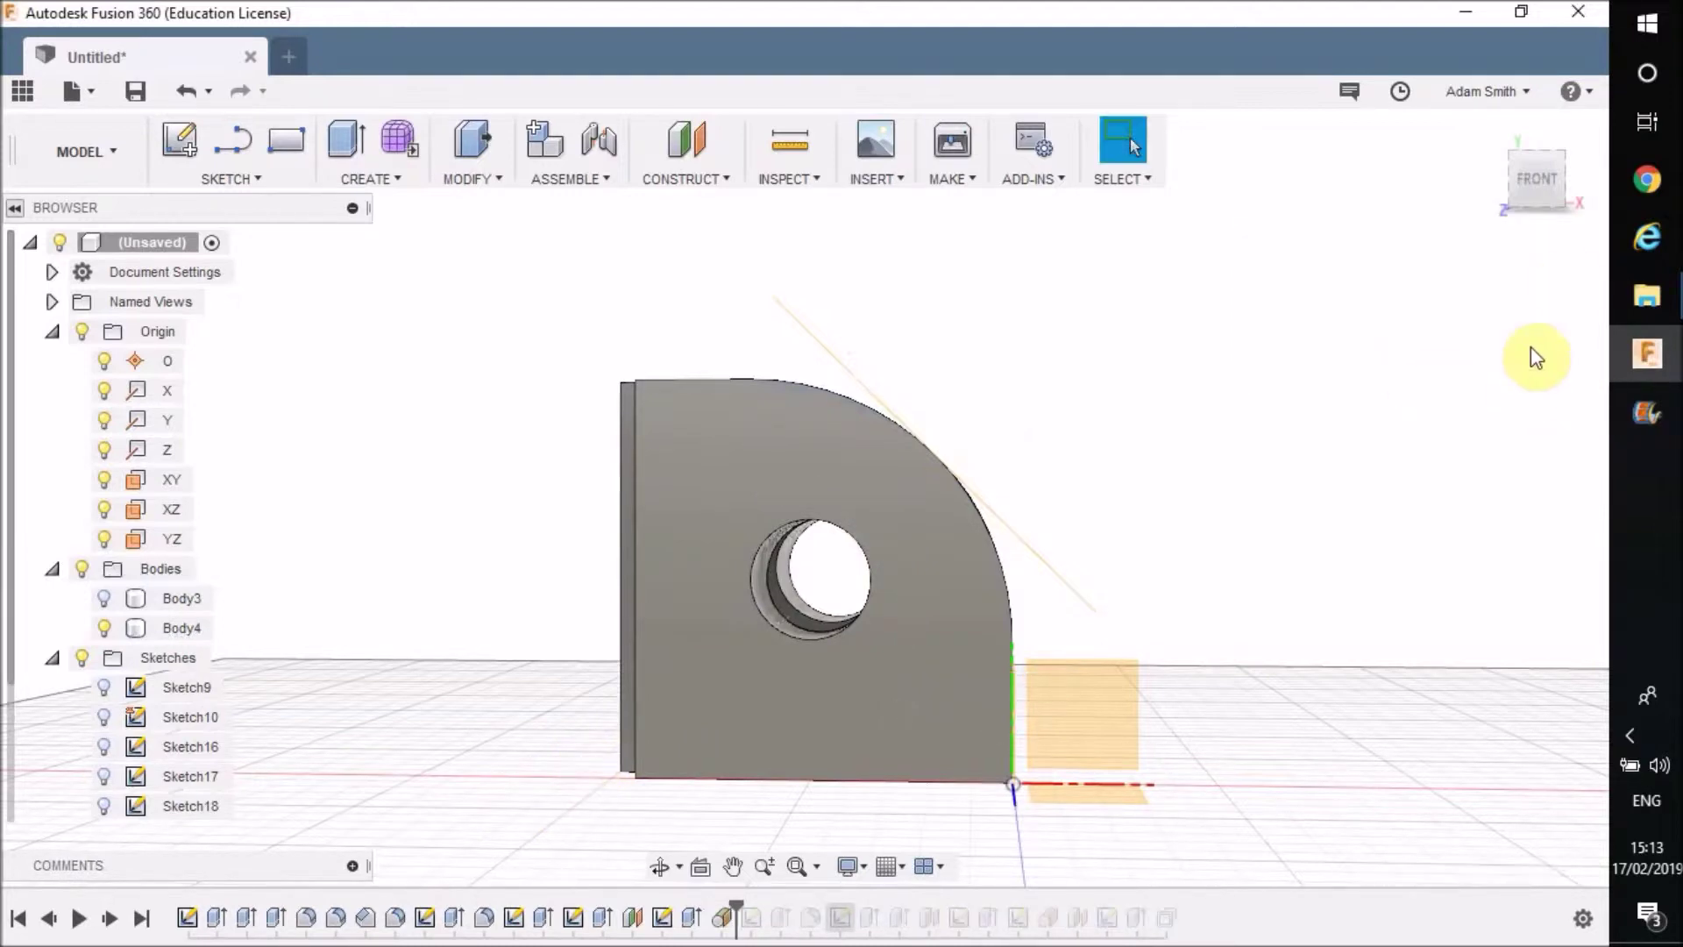
middle_click_drag(1268, 317, 1034, 396, "shift")
left_click(1064, 402)
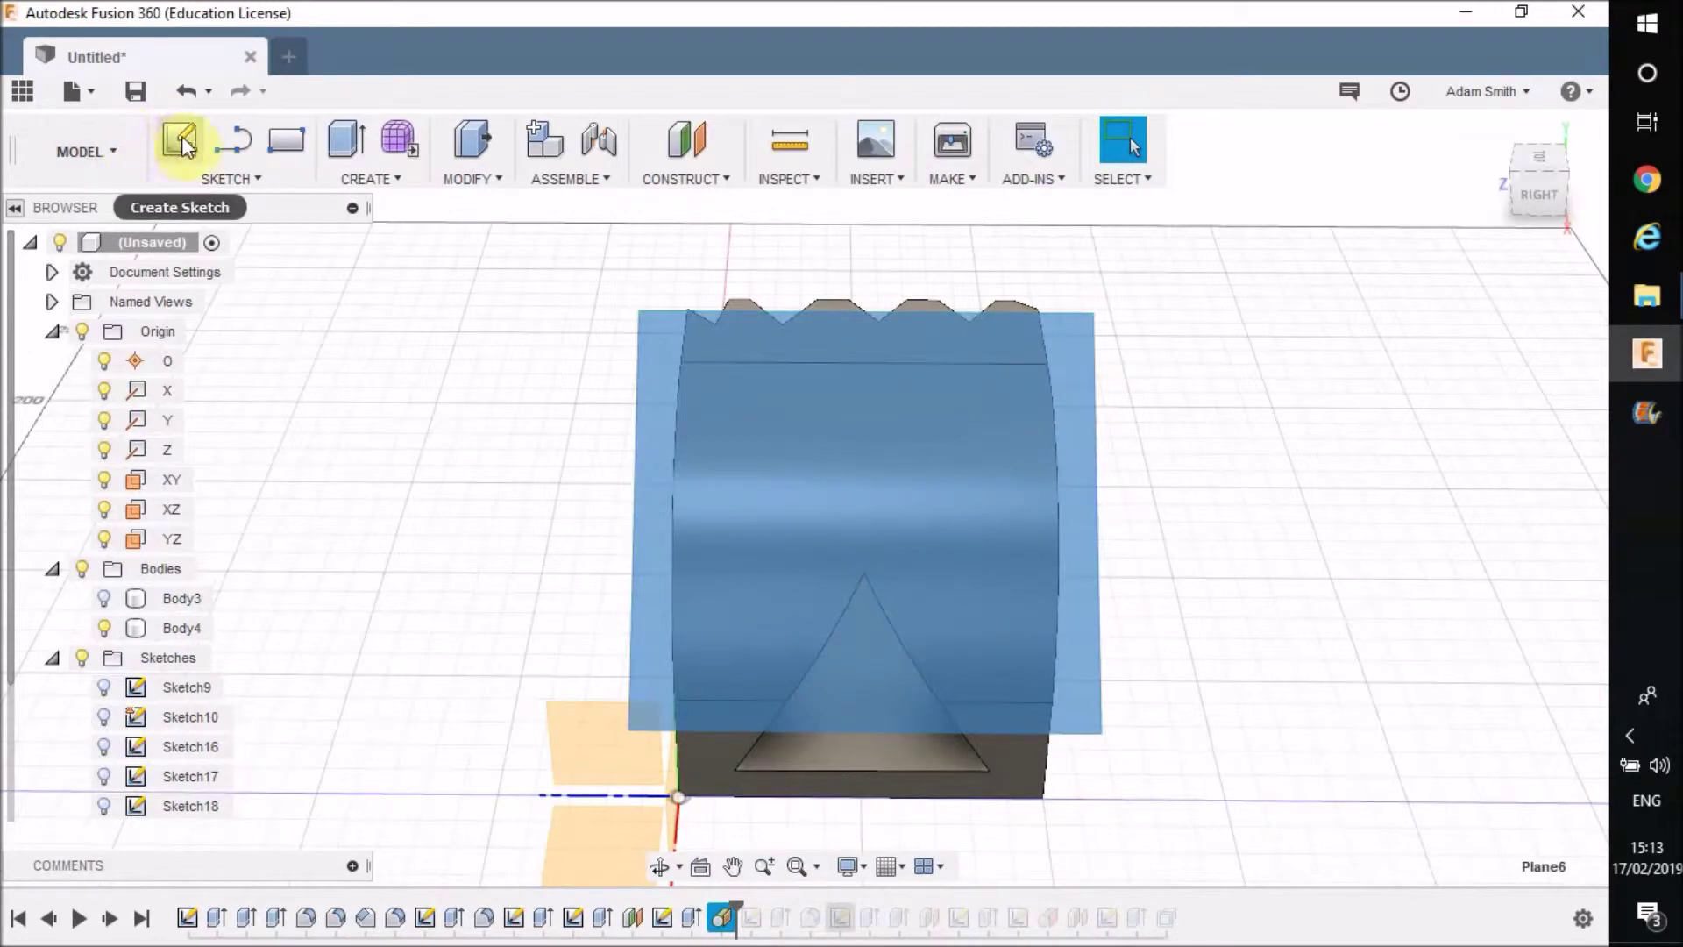
Sketch a six-sided circumscribed polygon on Plane6 above the triangular hole and finish the sketch.
left_click(181, 135)
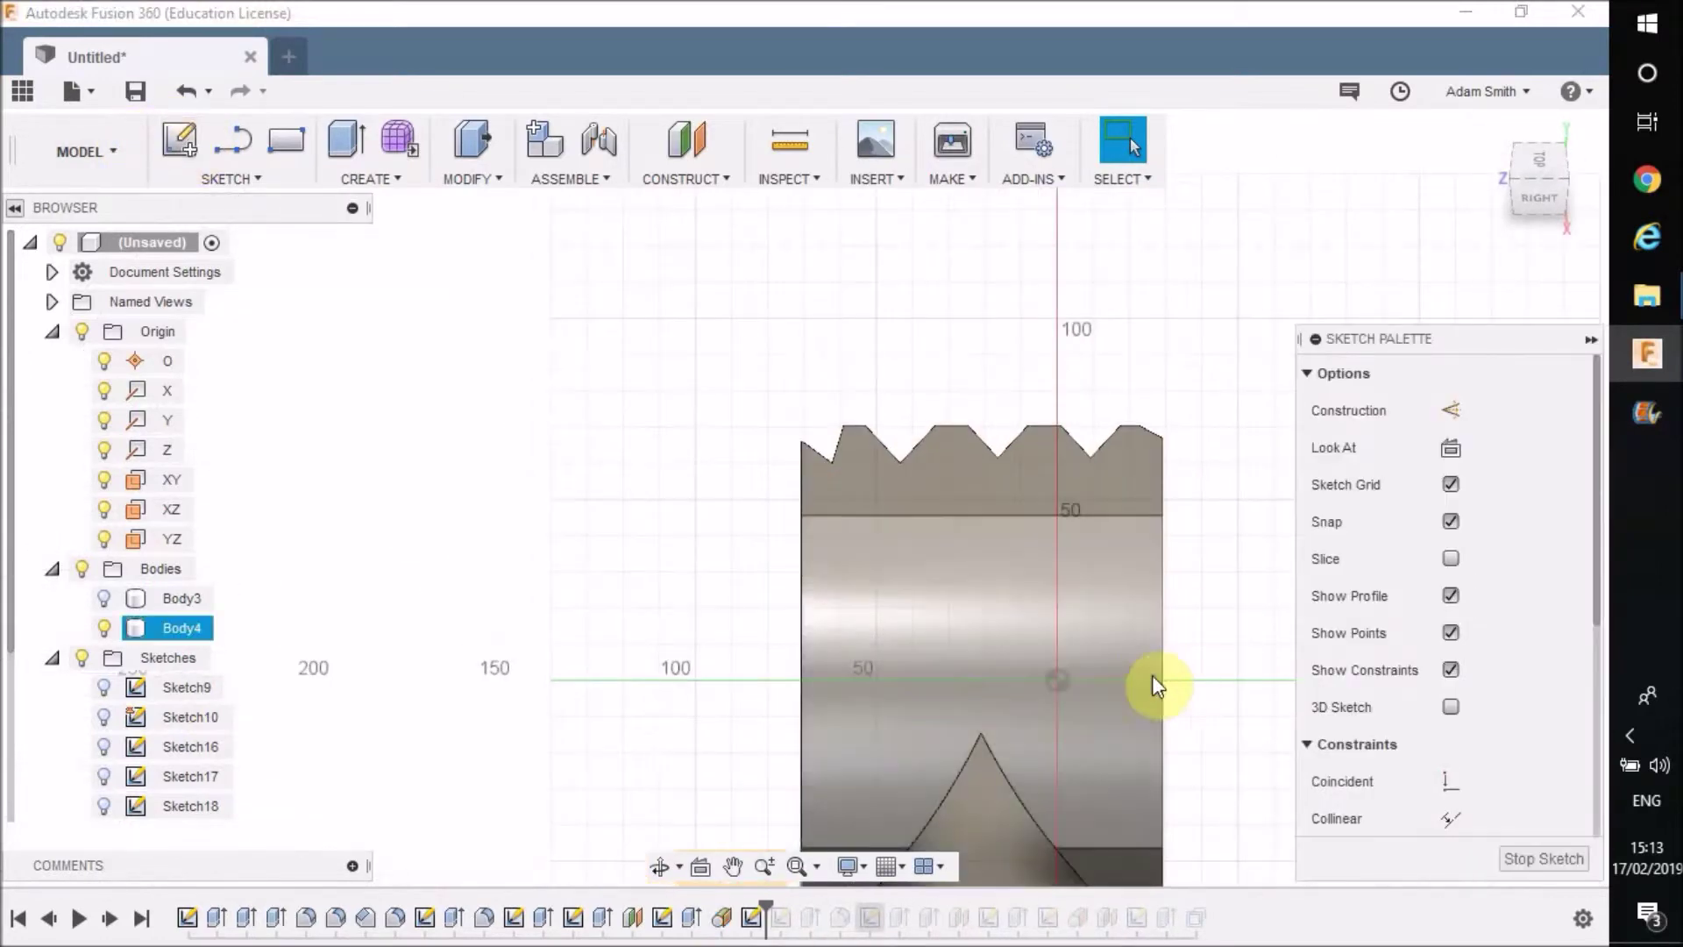
left_click(240, 175)
mouse_move(274, 355)
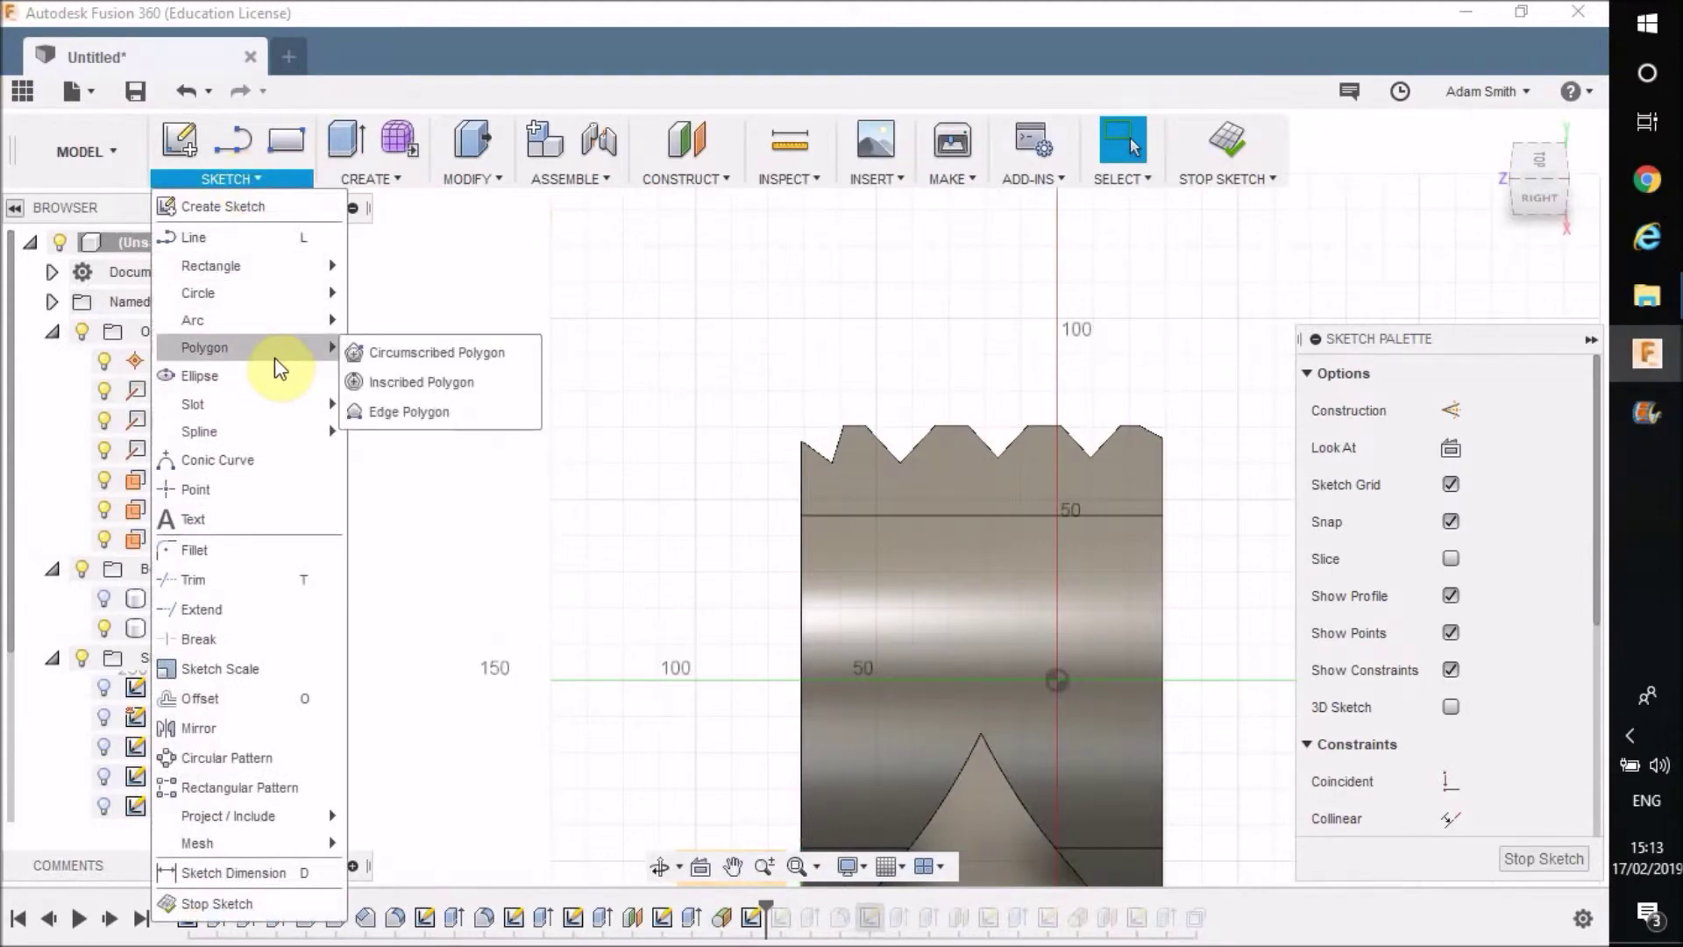
left_click(385, 351)
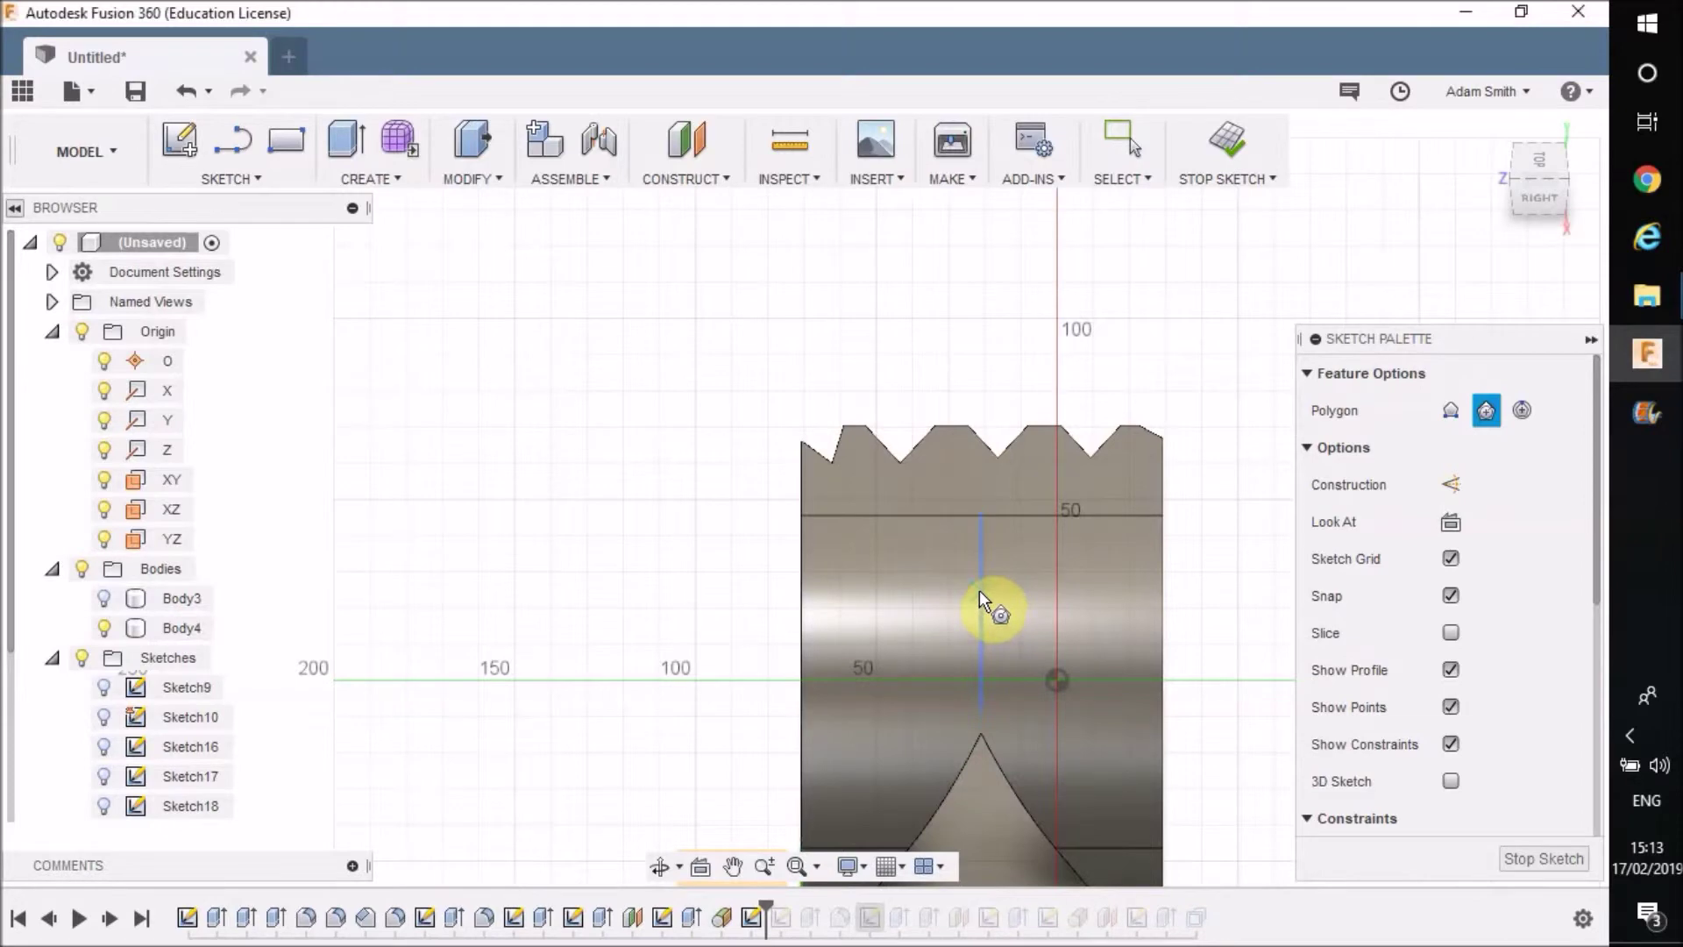
left_click(980, 590)
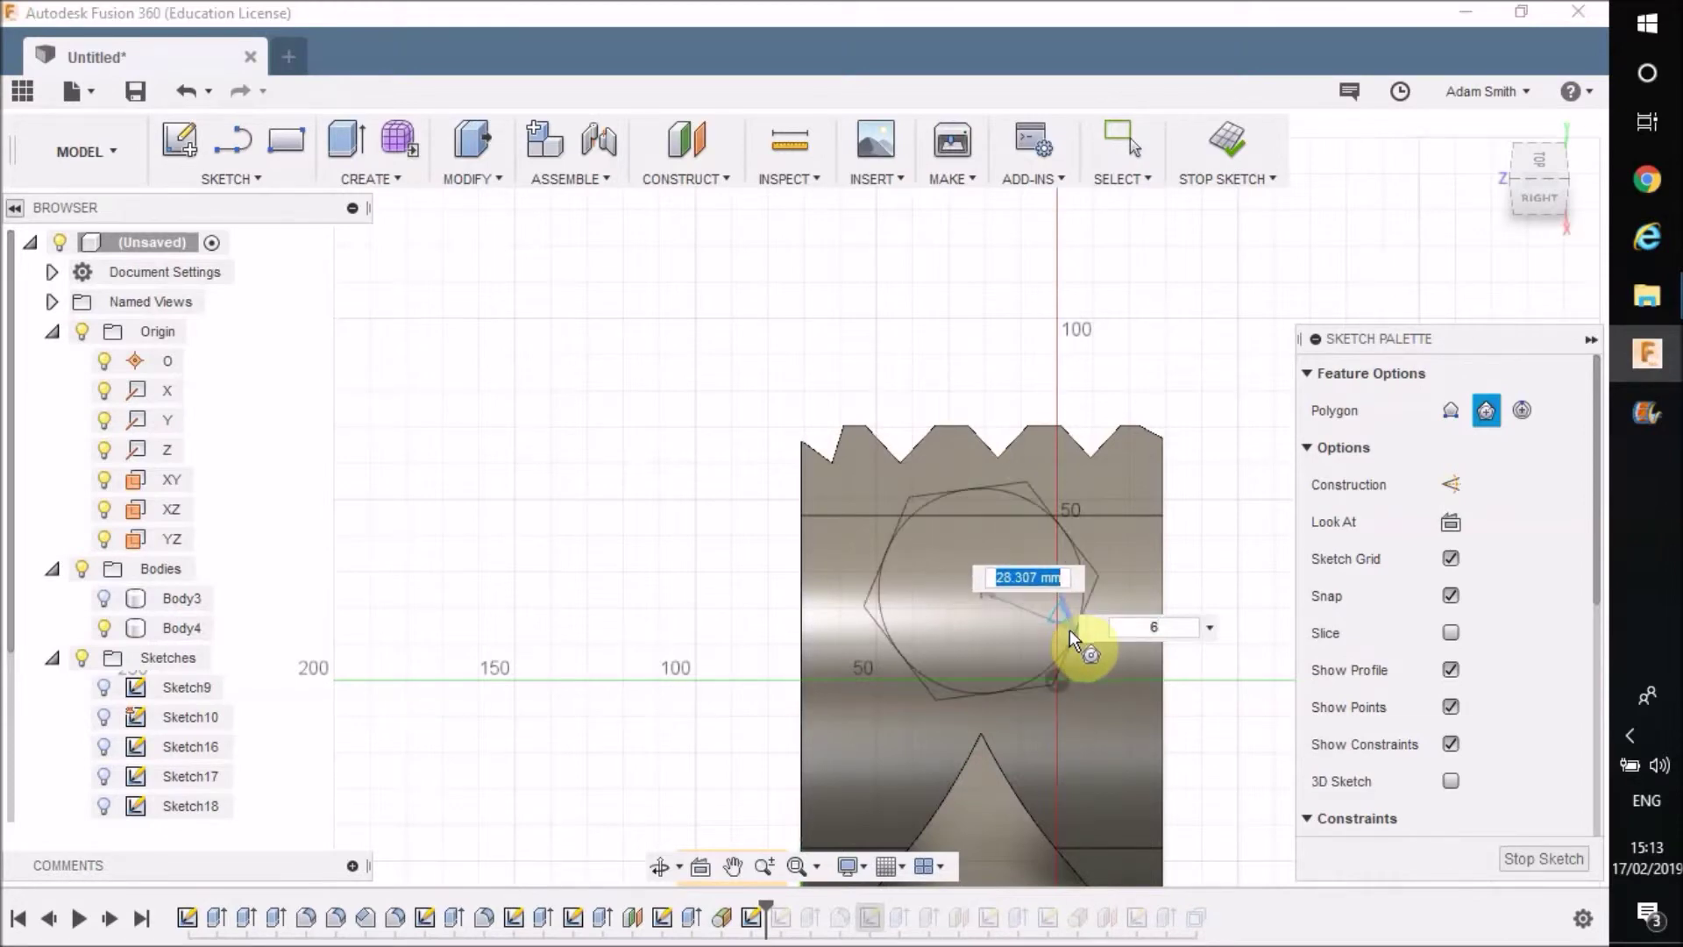
left_click(1057, 629)
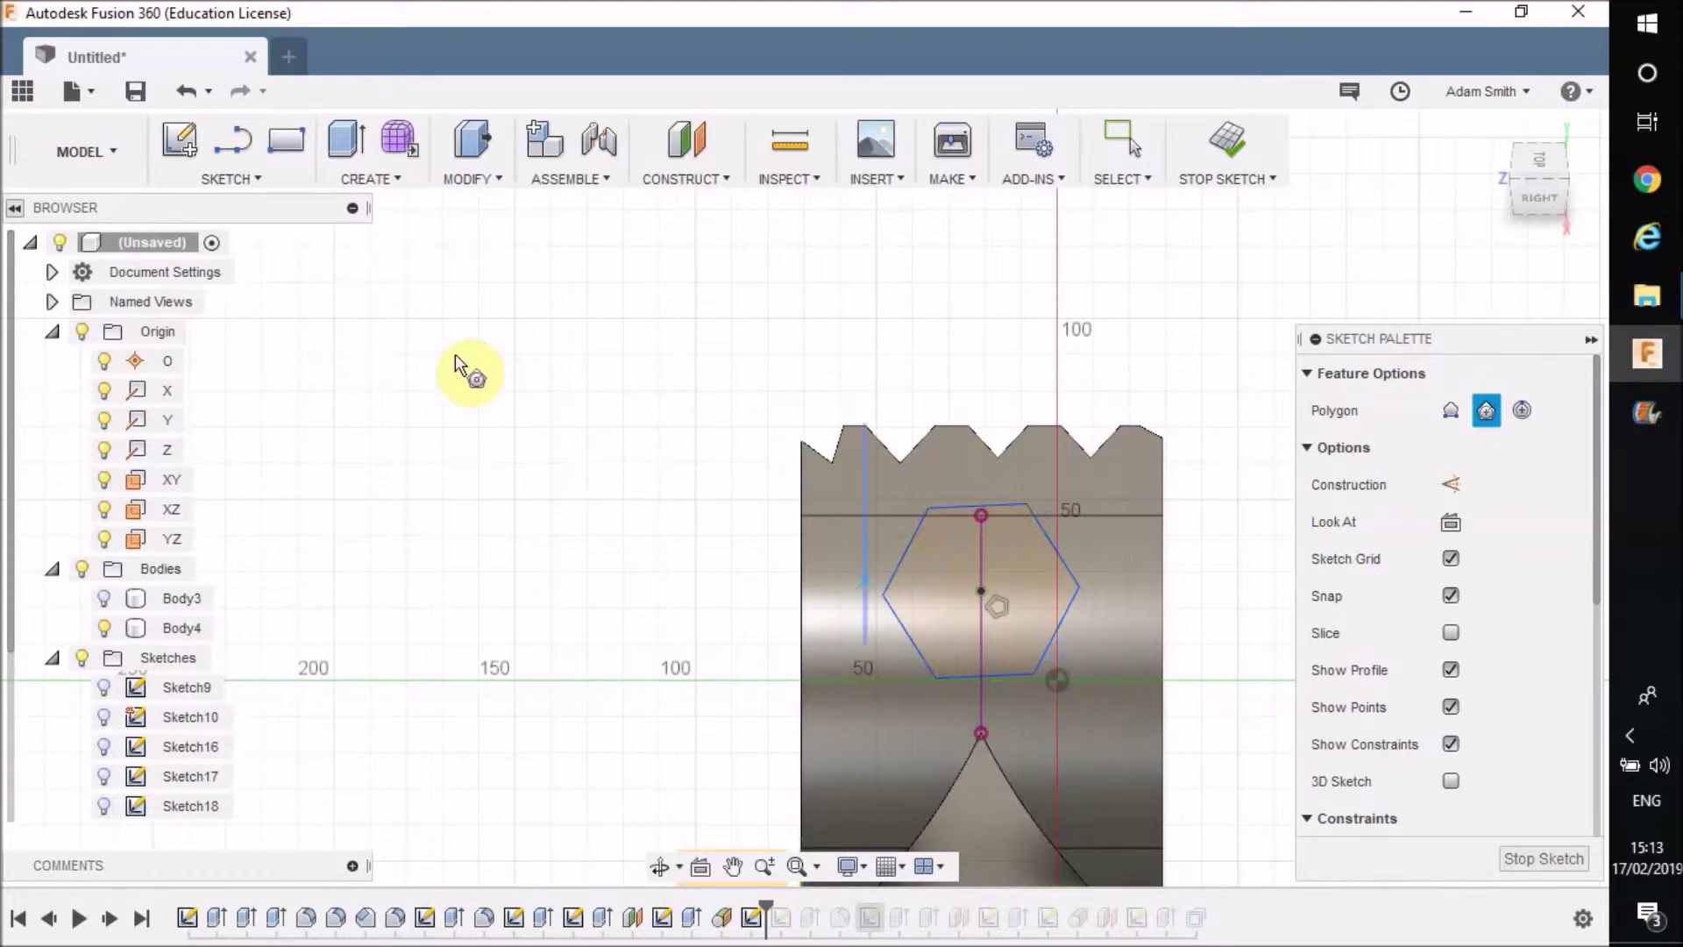
left_click(1243, 163)
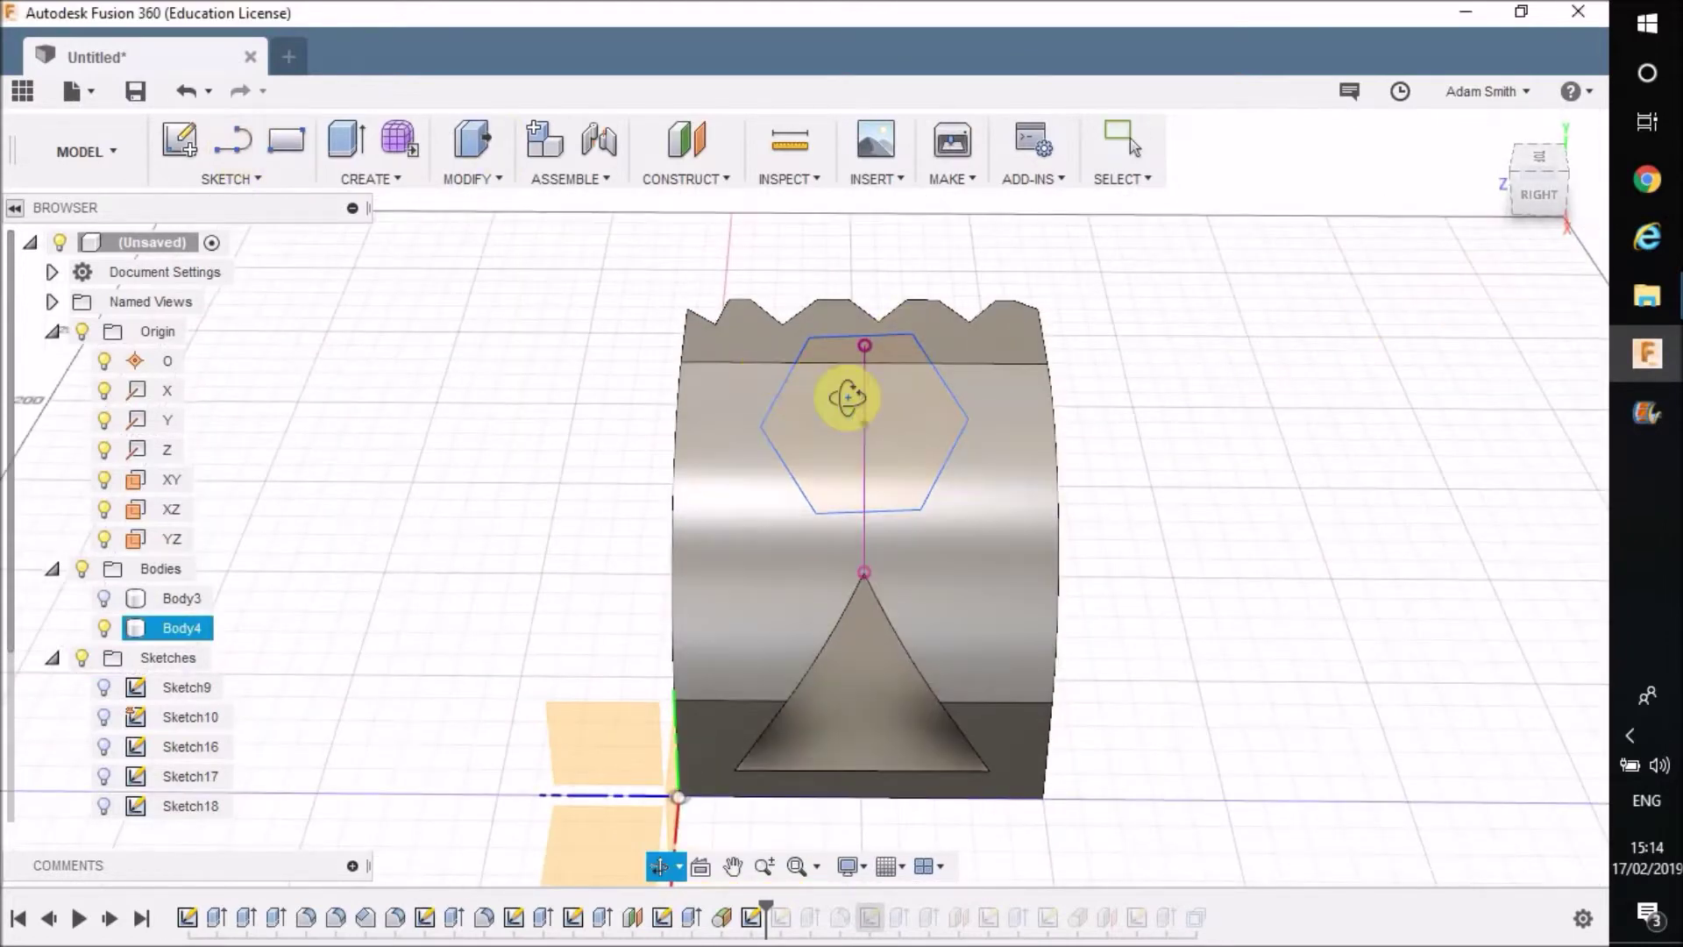
Extrude the hexagon profile -240 mm as a Cut through the block's curved face.
left_click_drag(847, 397, 977, 351)
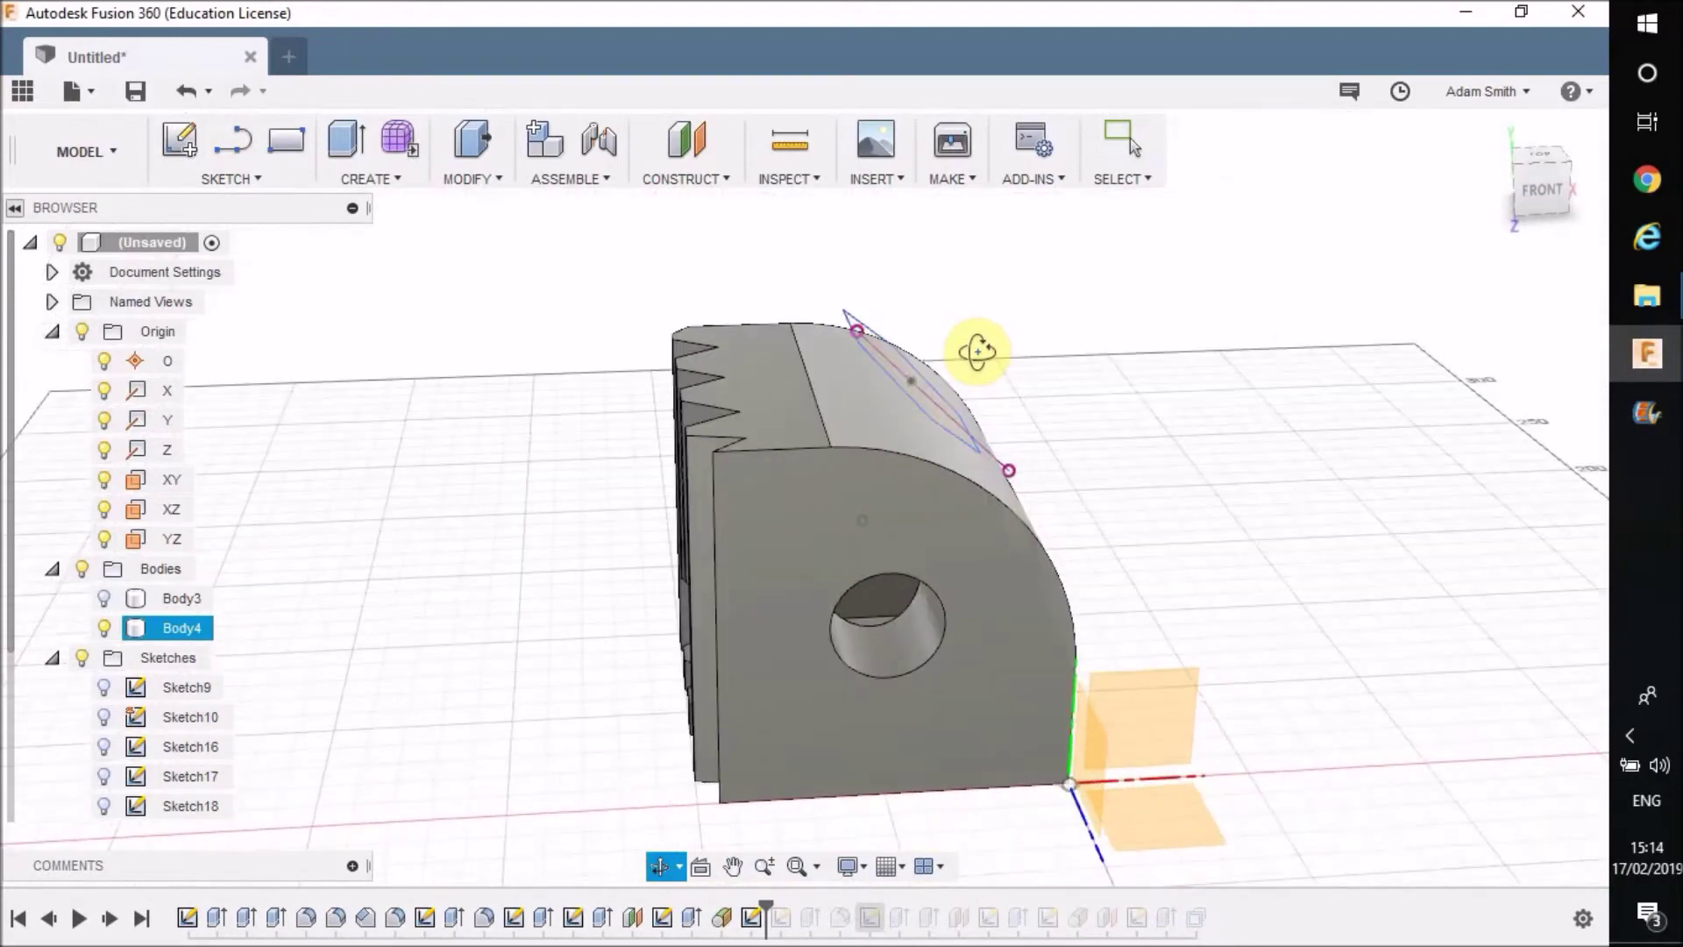
left_click_drag(1078, 394, 883, 419)
left_click(884, 419)
left_click(340, 145)
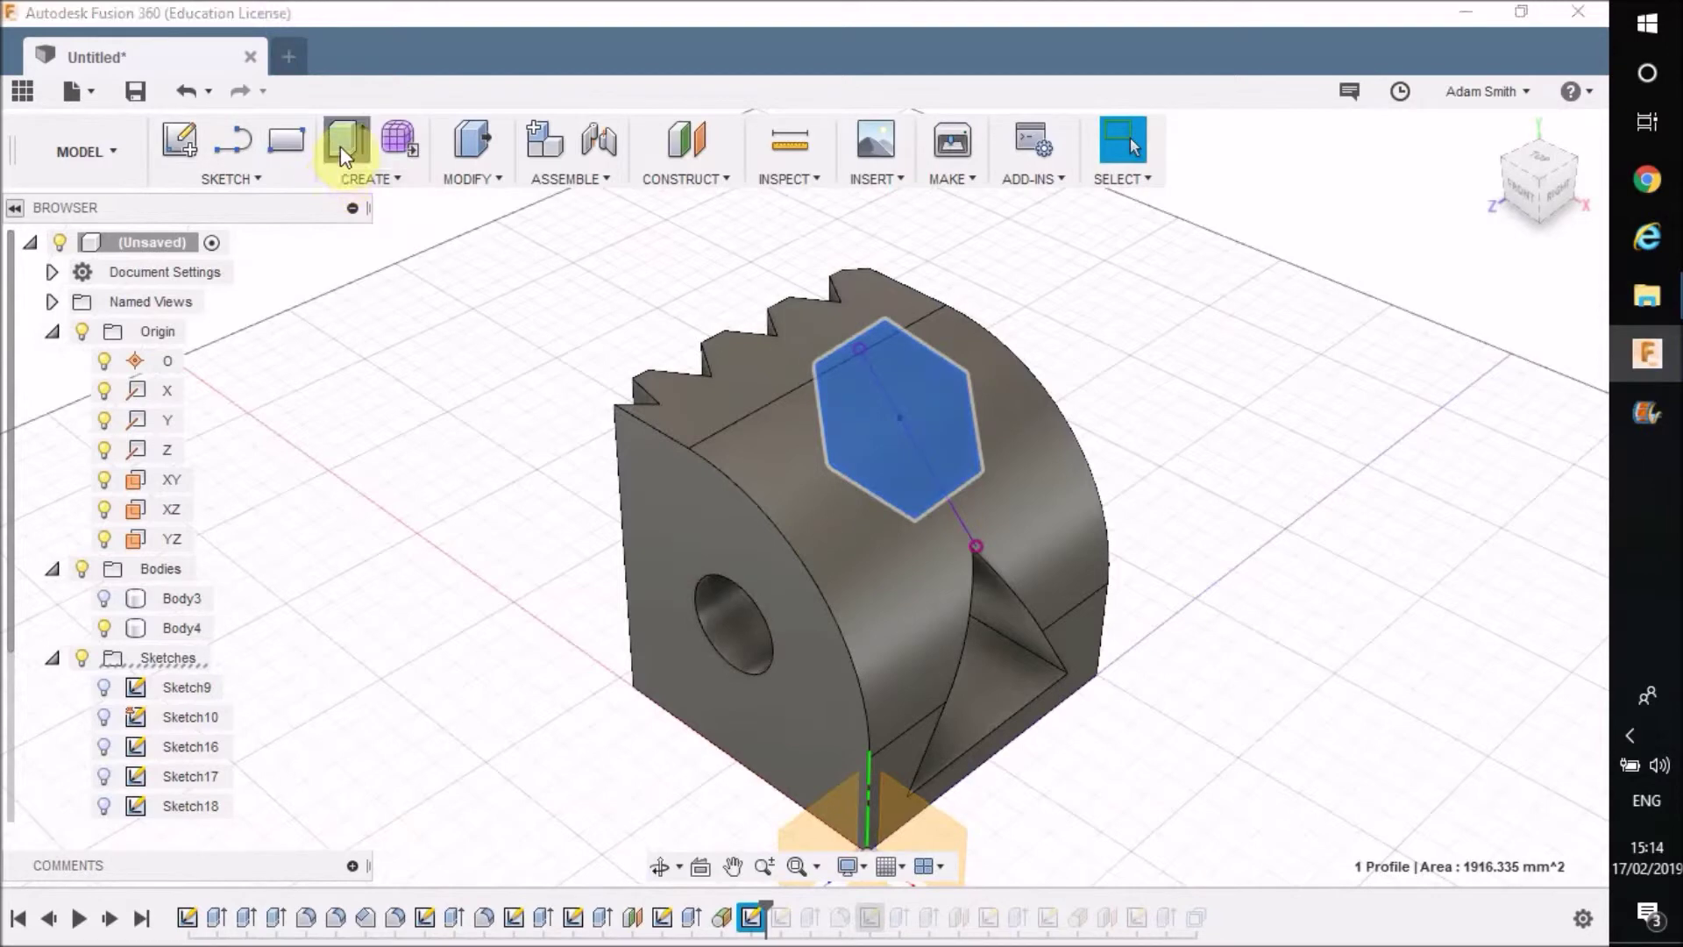
left_click_drag(969, 364, 526, 584)
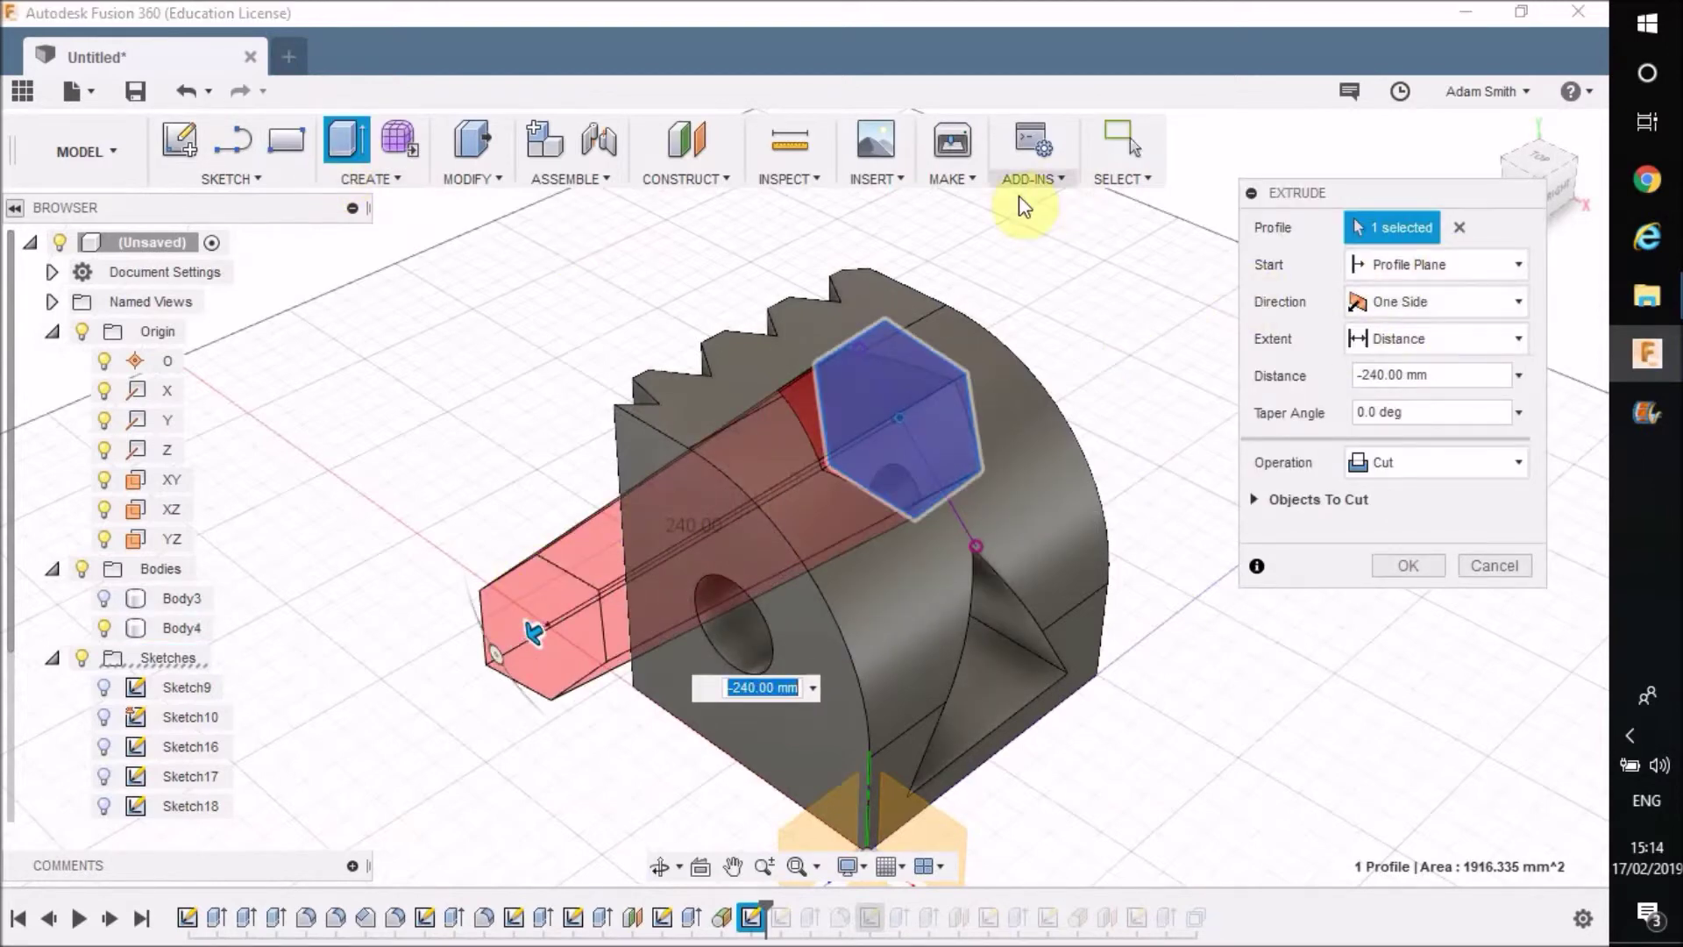
middle_click_drag(1018, 196, 905, 285, "shift")
left_click(1426, 567)
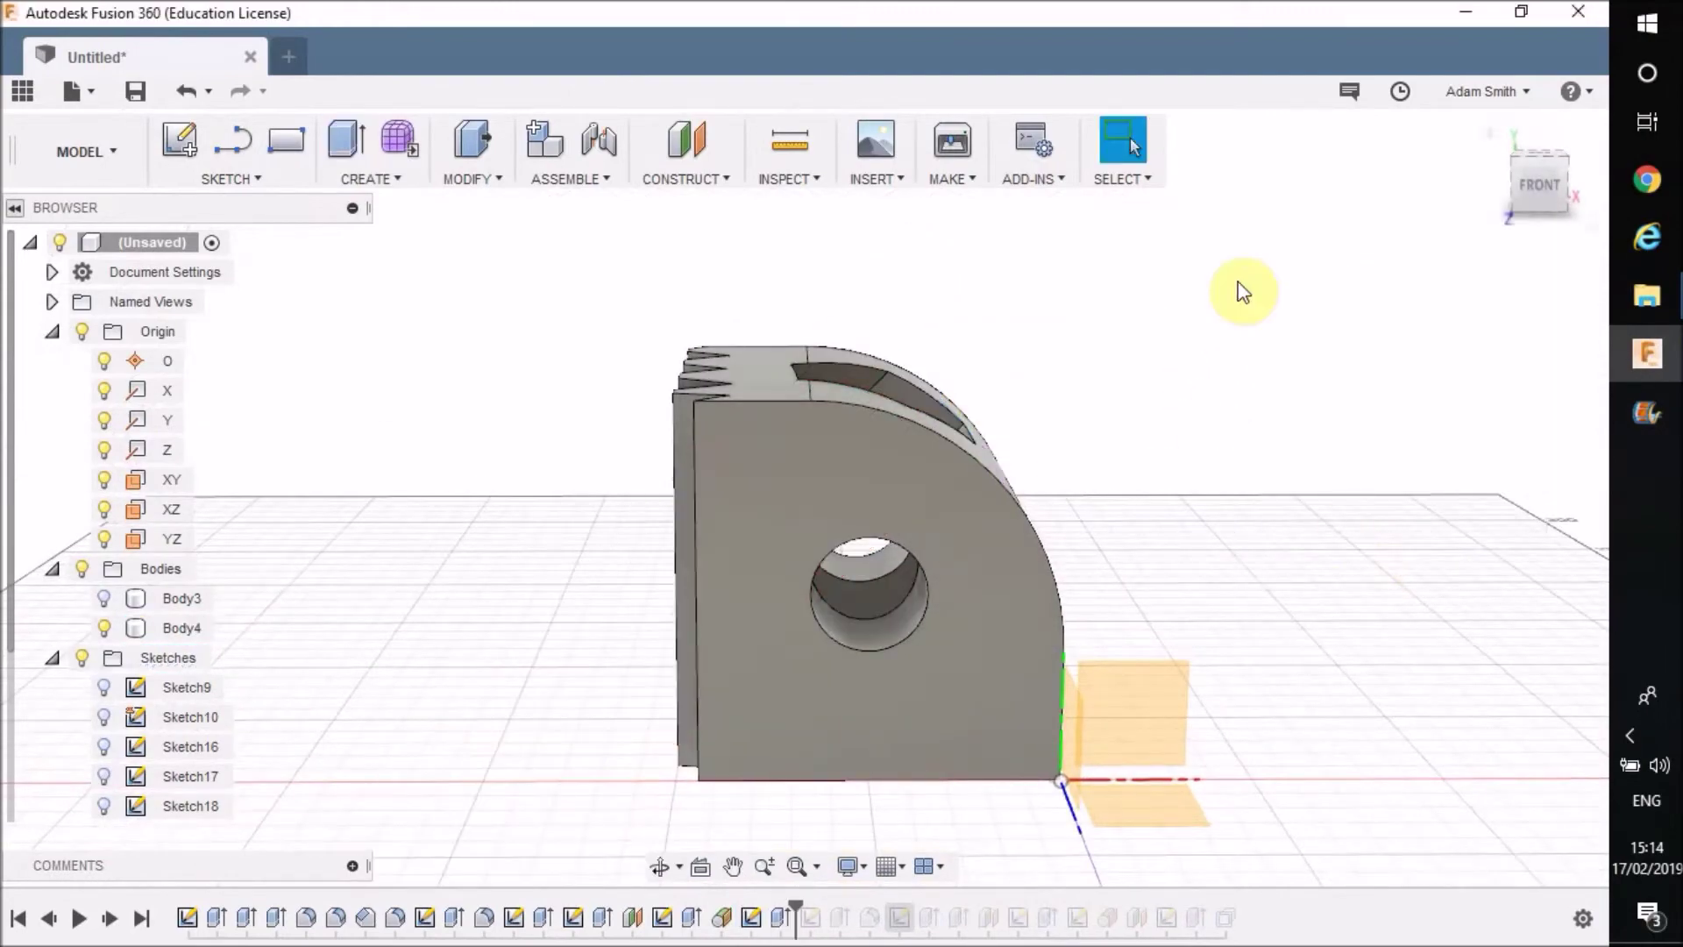
middle_click_drag(1239, 290, 944, 447, "shift")
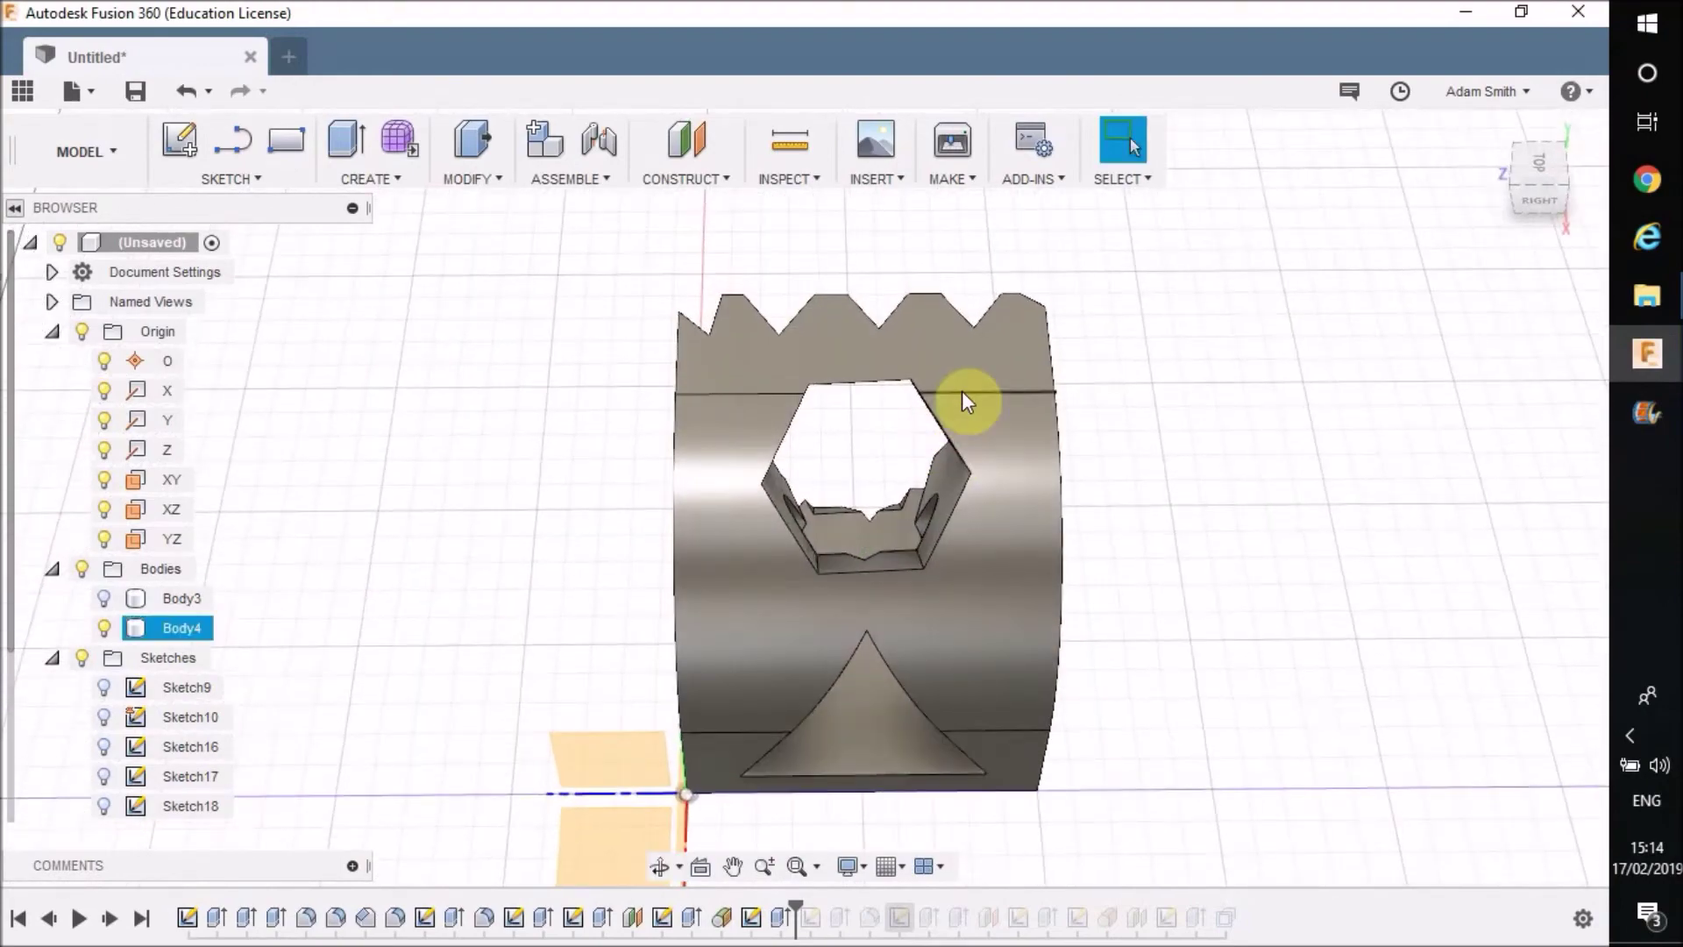
left_click(711, 179)
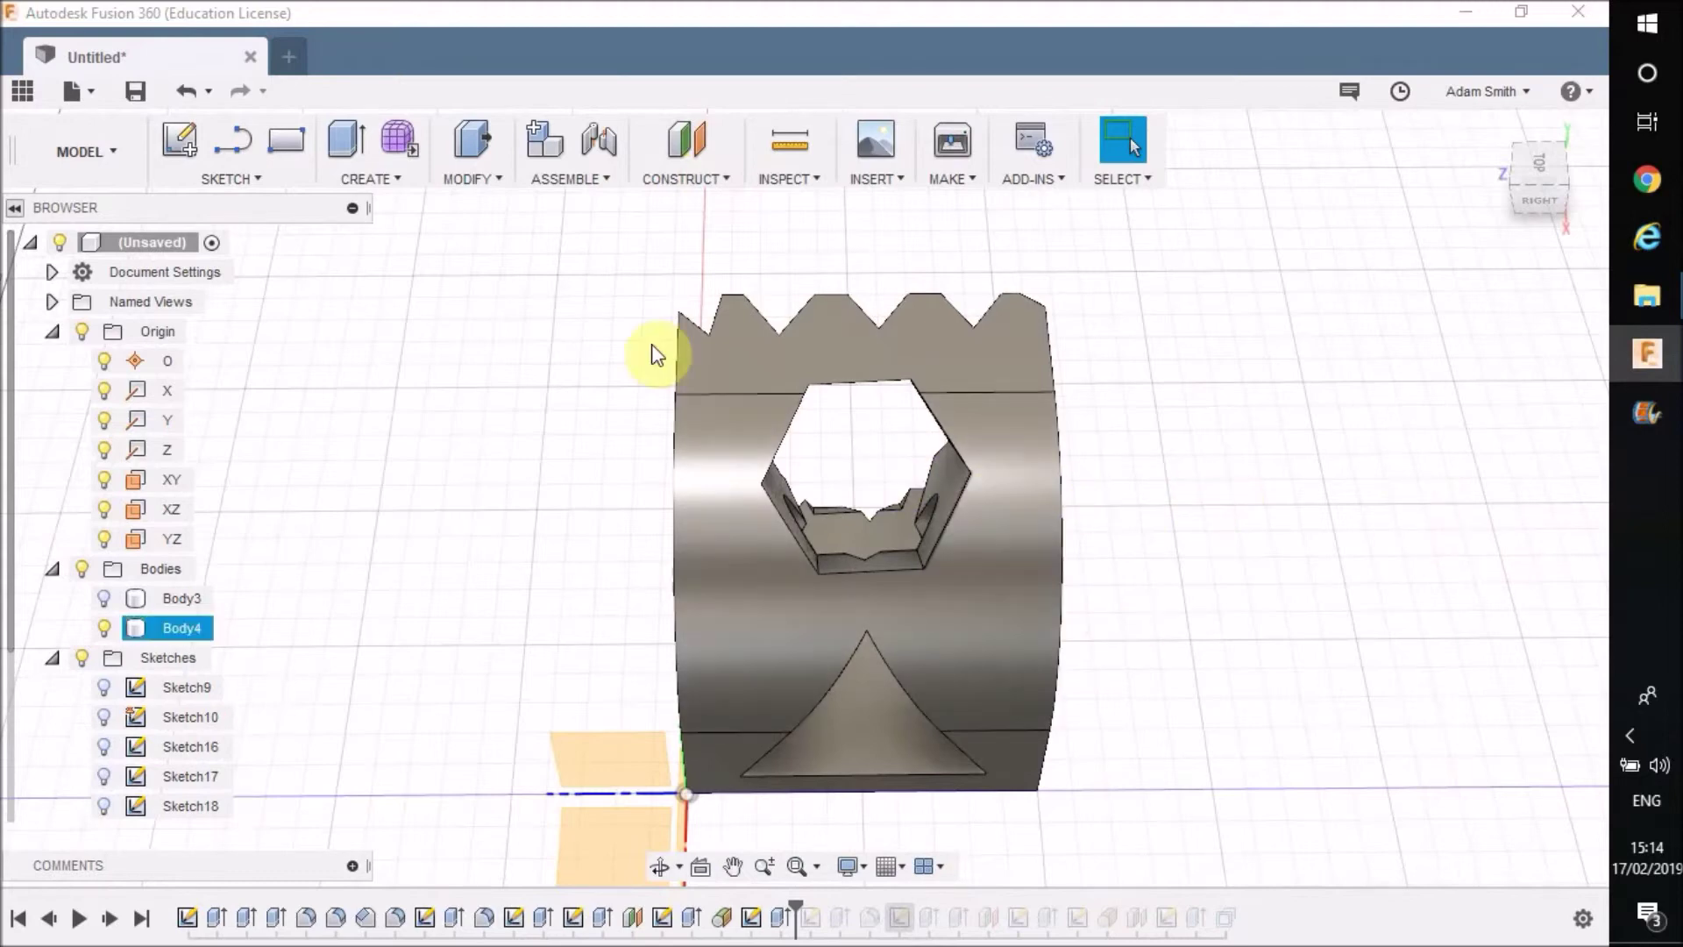
Apply a 5.00 mm fillet to the eight edges around the hexagonal opening's rim.
left_click(473, 177)
left_click(488, 233)
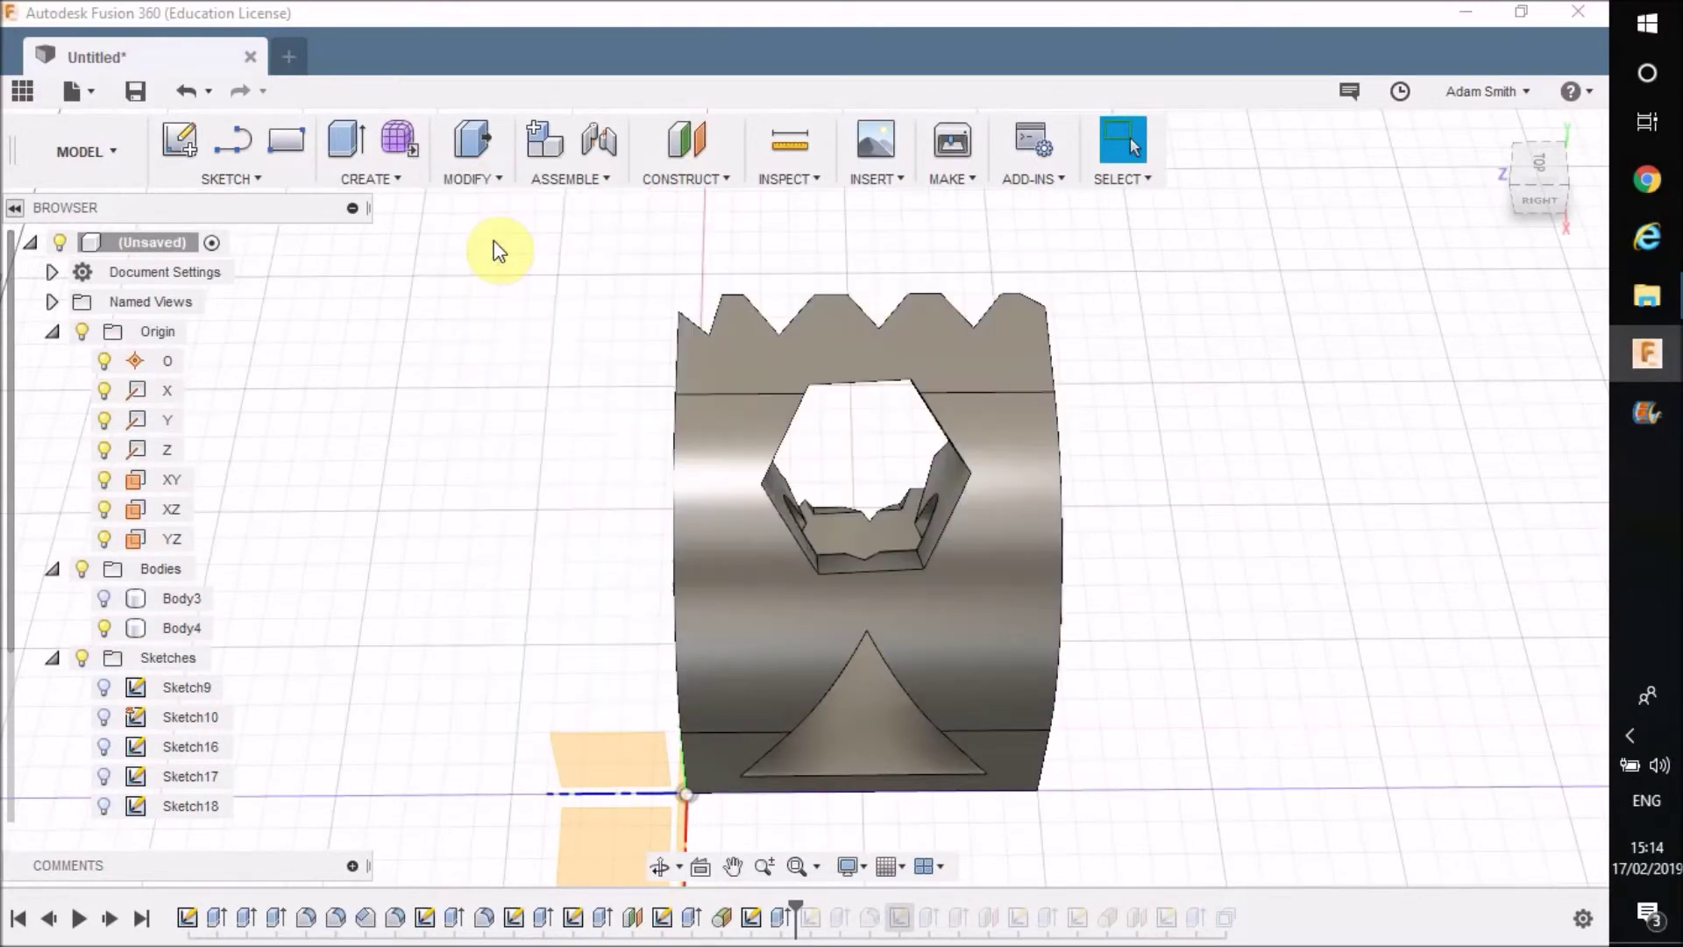
left_click(773, 452)
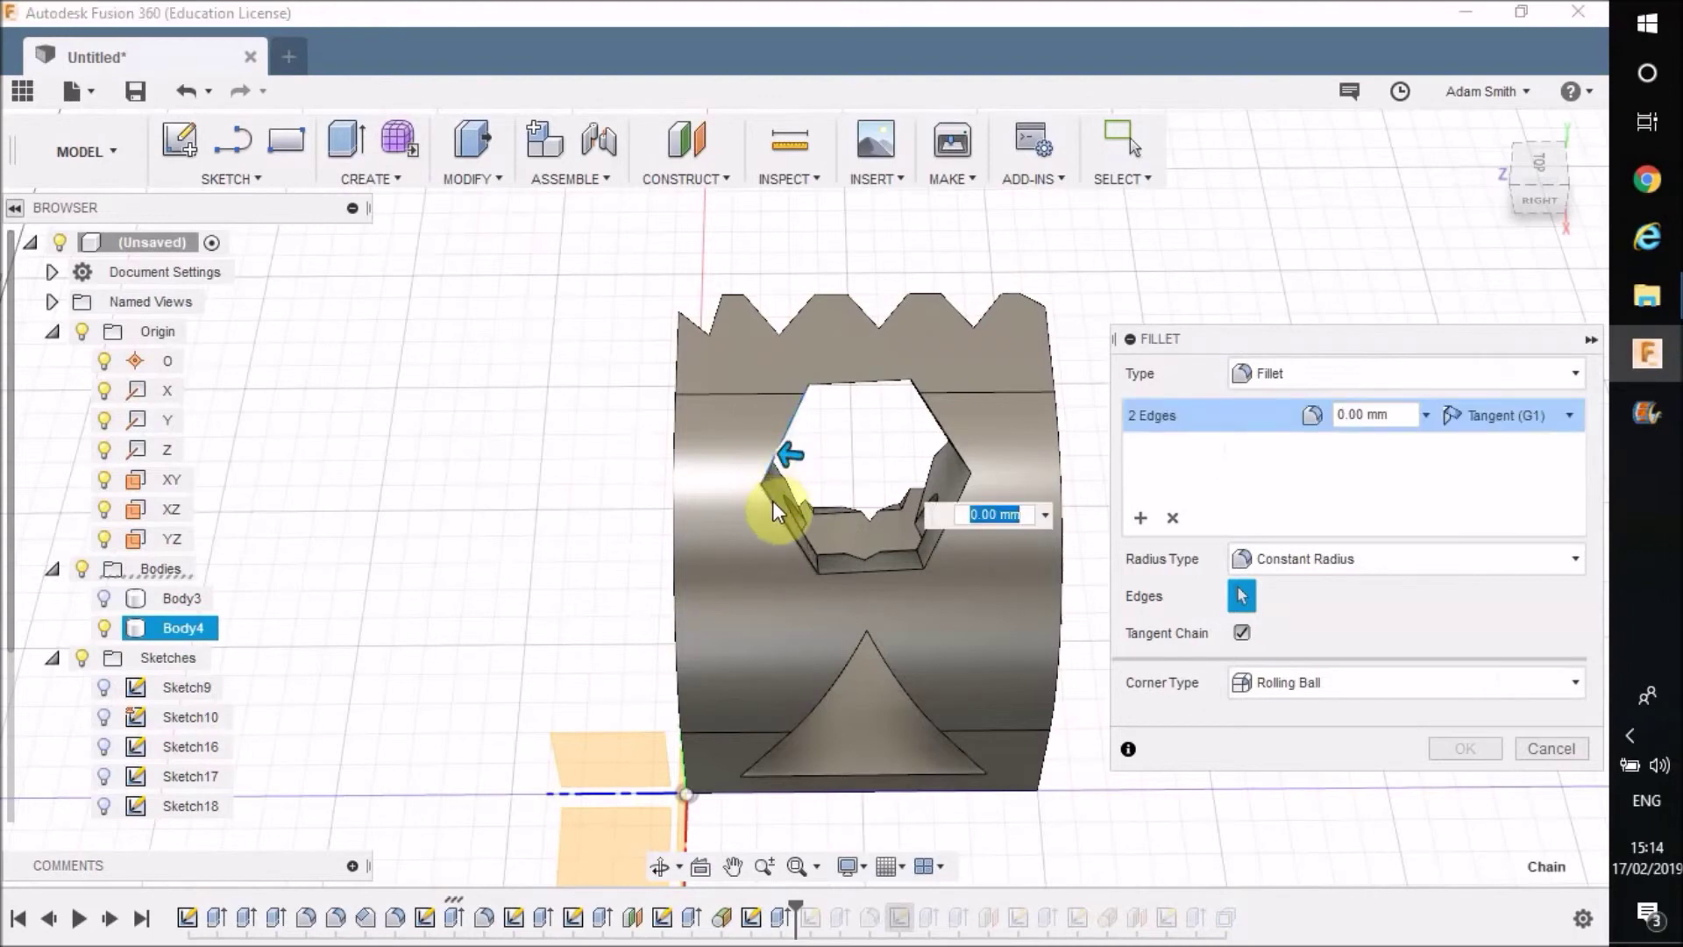
left_click(771, 503)
left_click(874, 570)
left_click(945, 482)
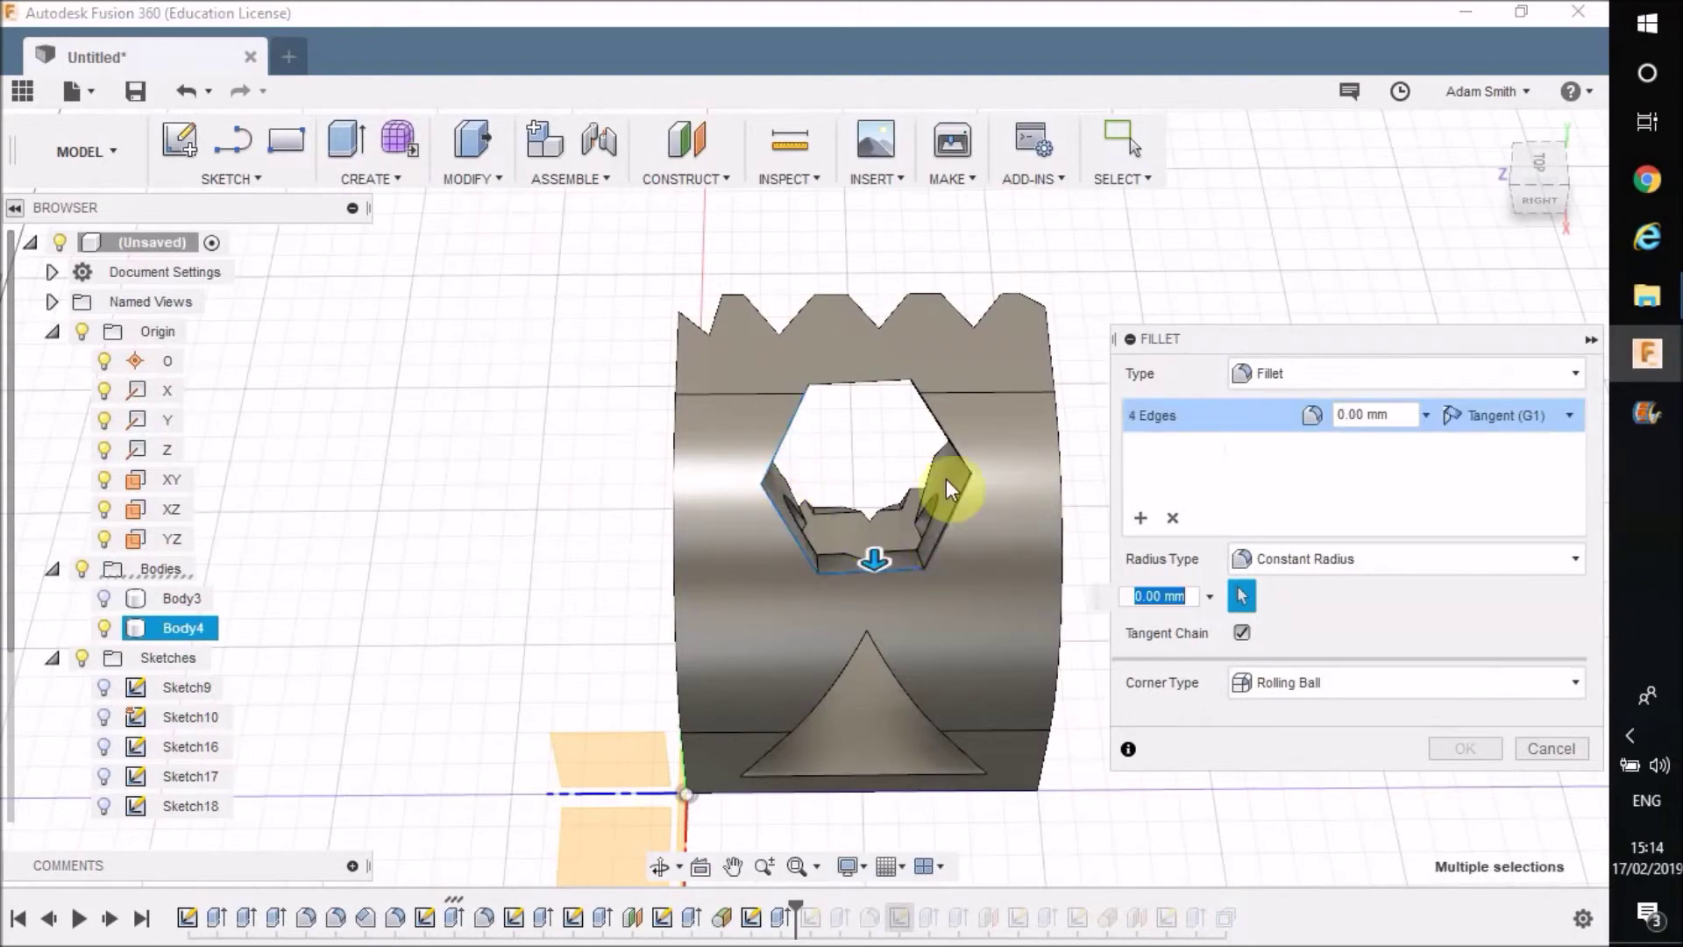
left_click(950, 444)
left_click(879, 385)
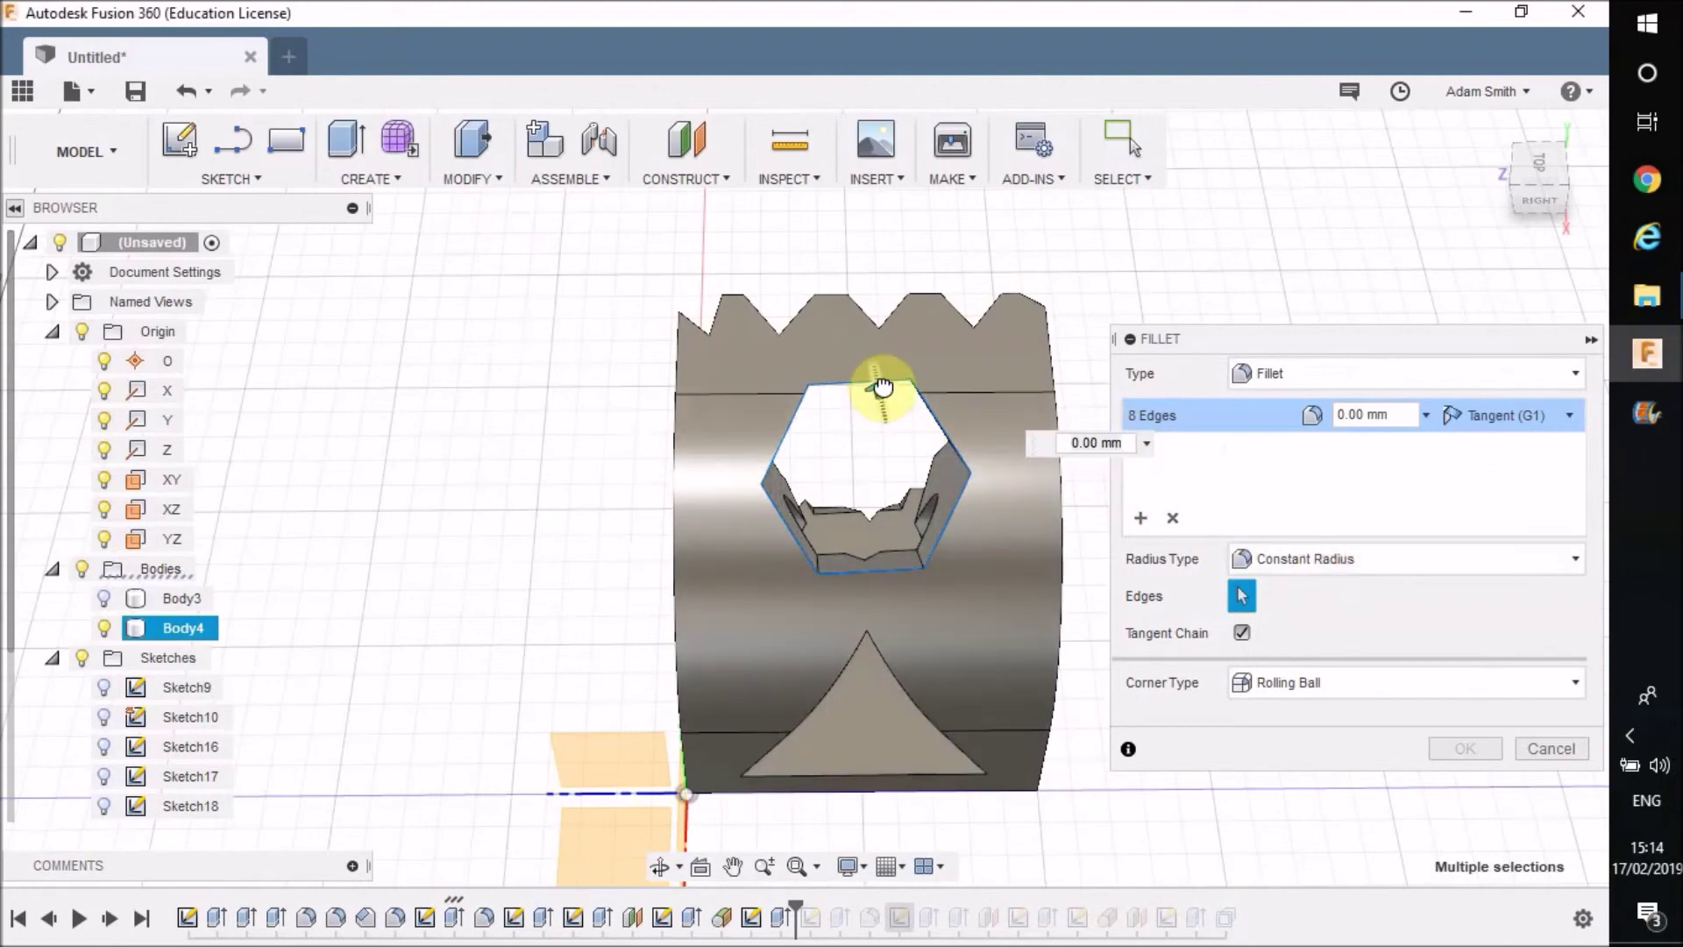
left_click_drag(879, 380, 876, 375)
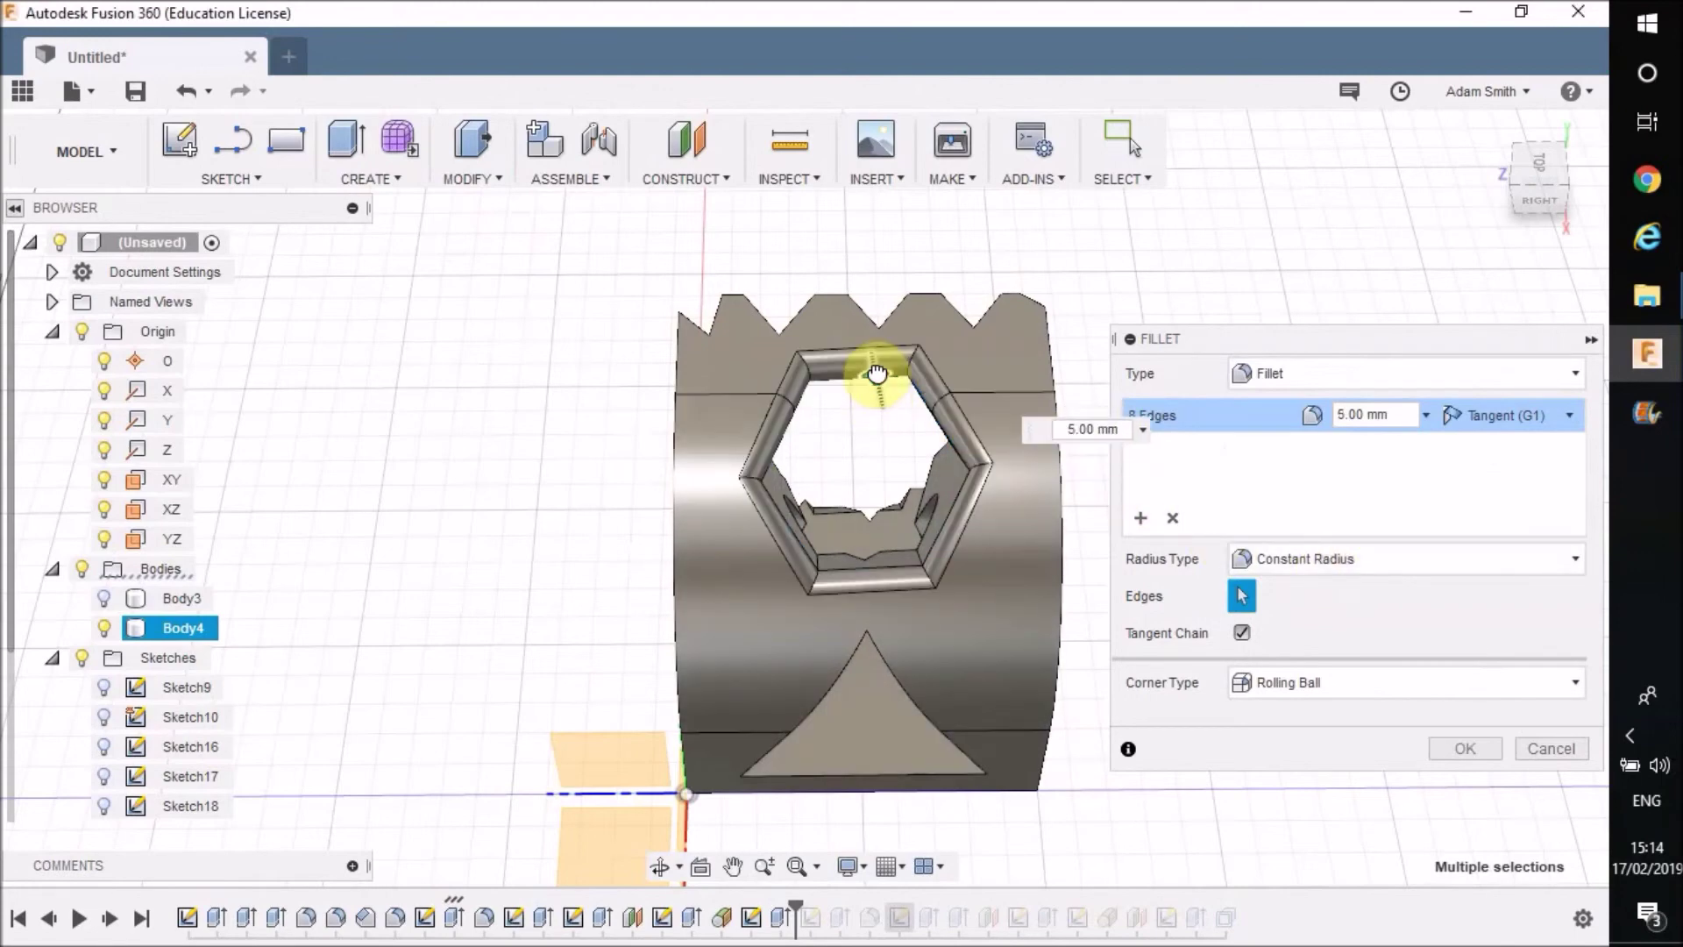
scroll(802, 482, "up", 3)
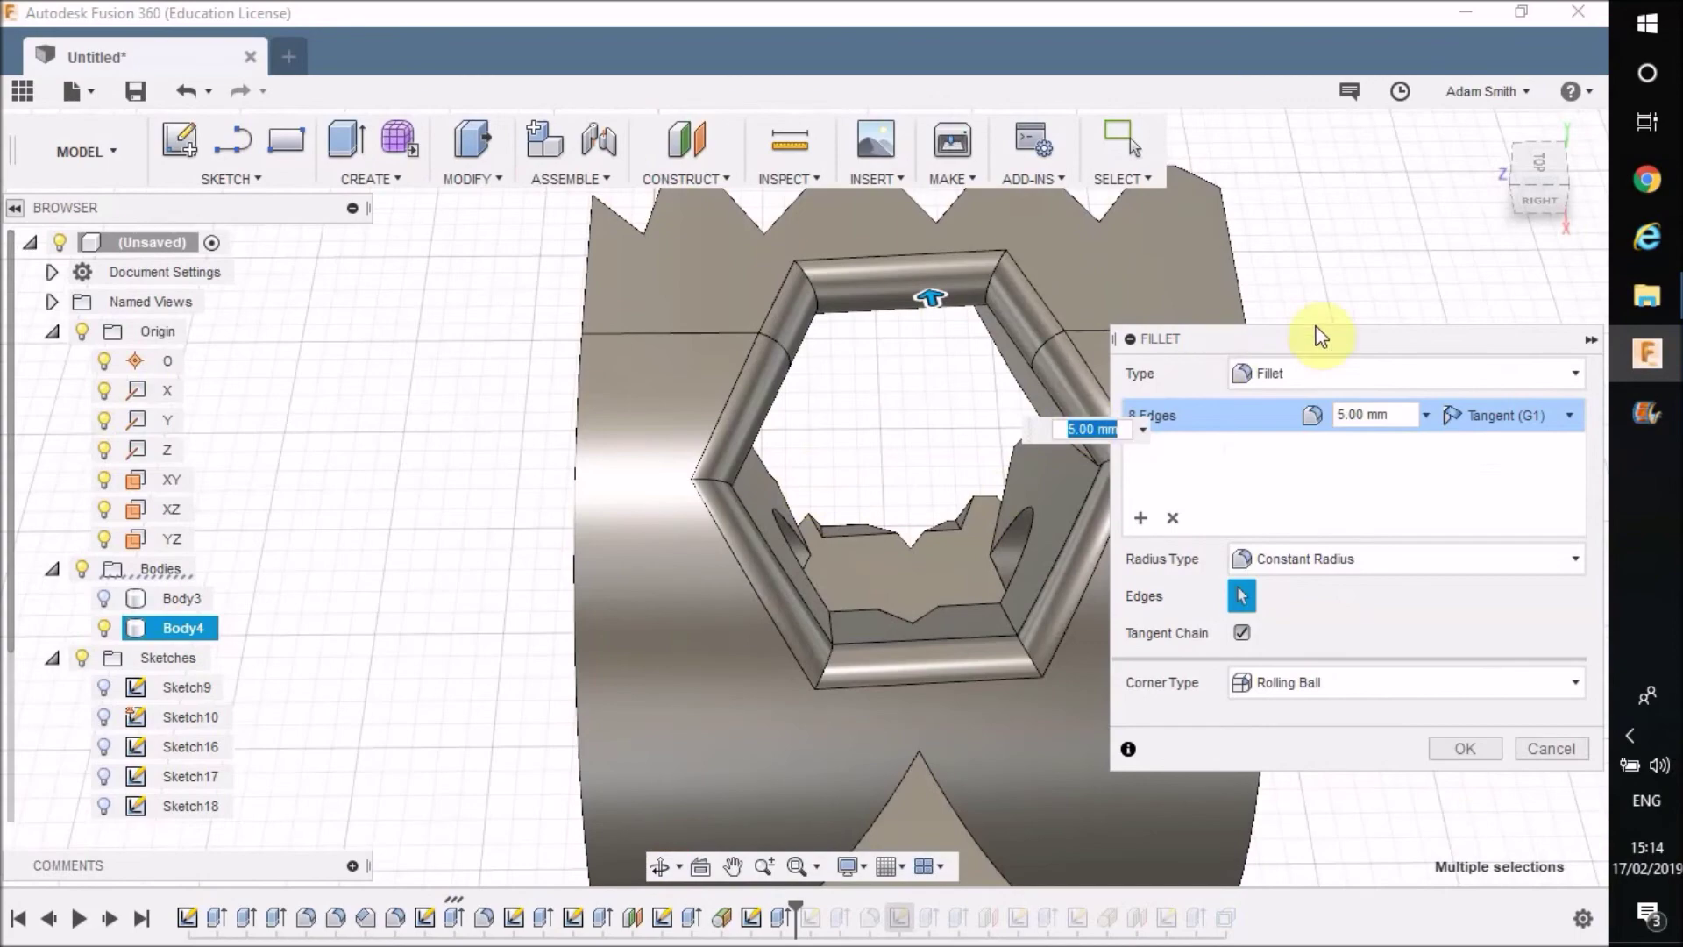
mouse_move(1540, 195)
left_mouse_down()
mouse_move(1305, 123)
mouse_move(1534, 162)
mouse_move(1604, 145)
mouse_move(1523, 284)
left_mouse_up()
left_click(1465, 748)
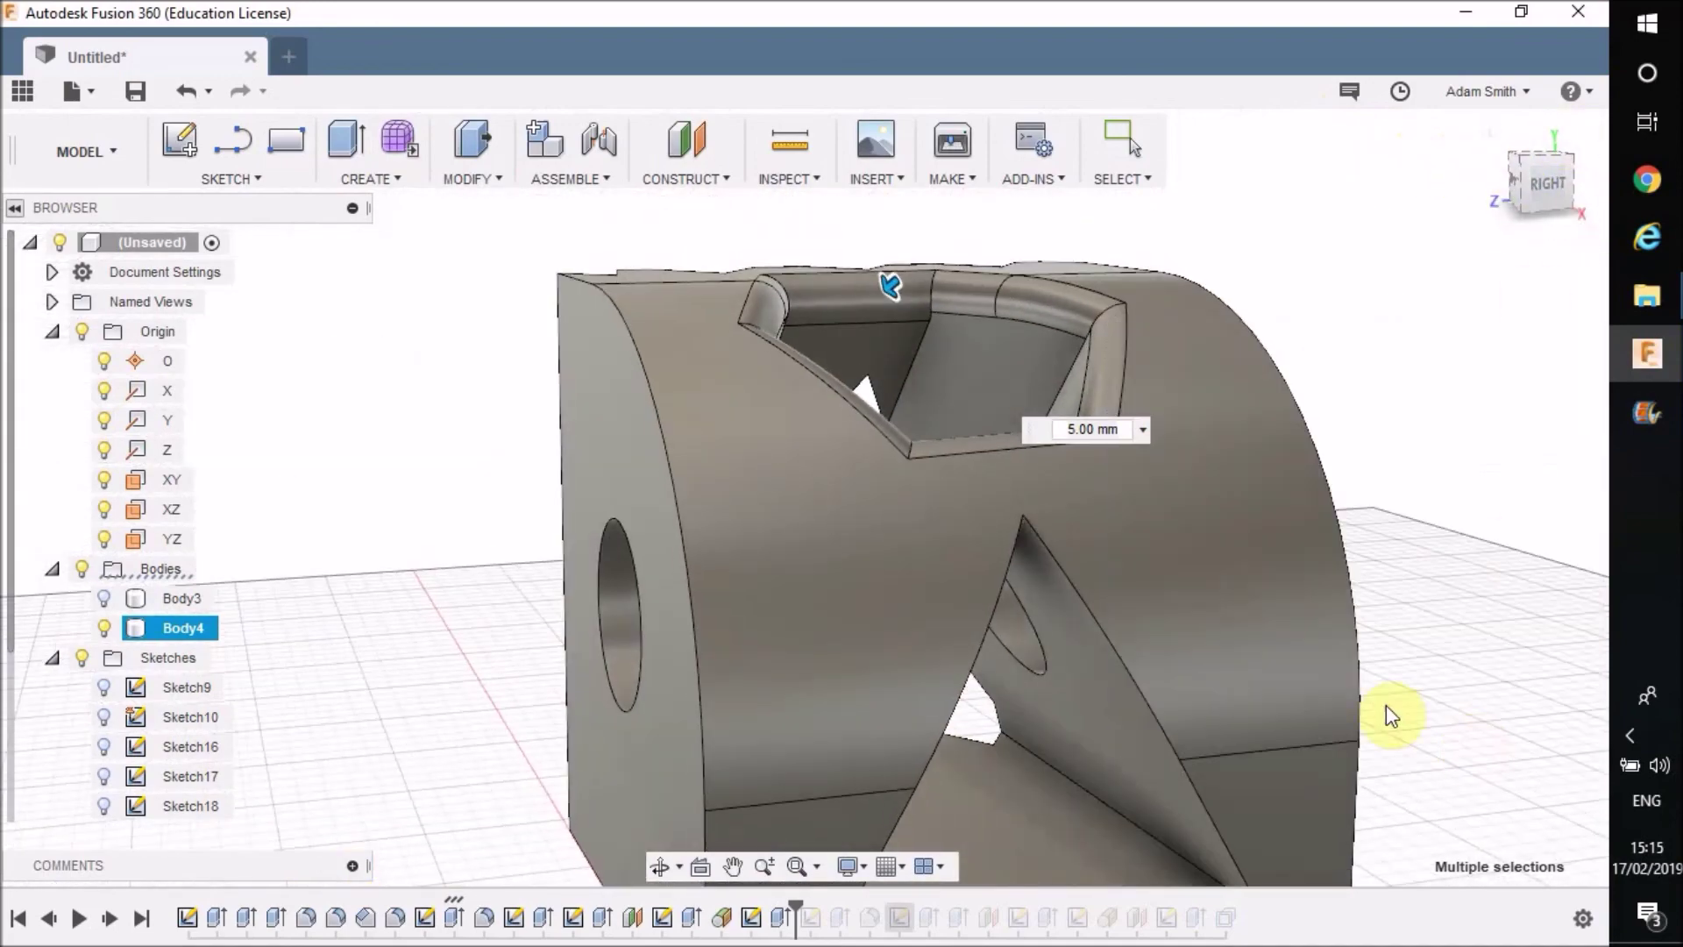